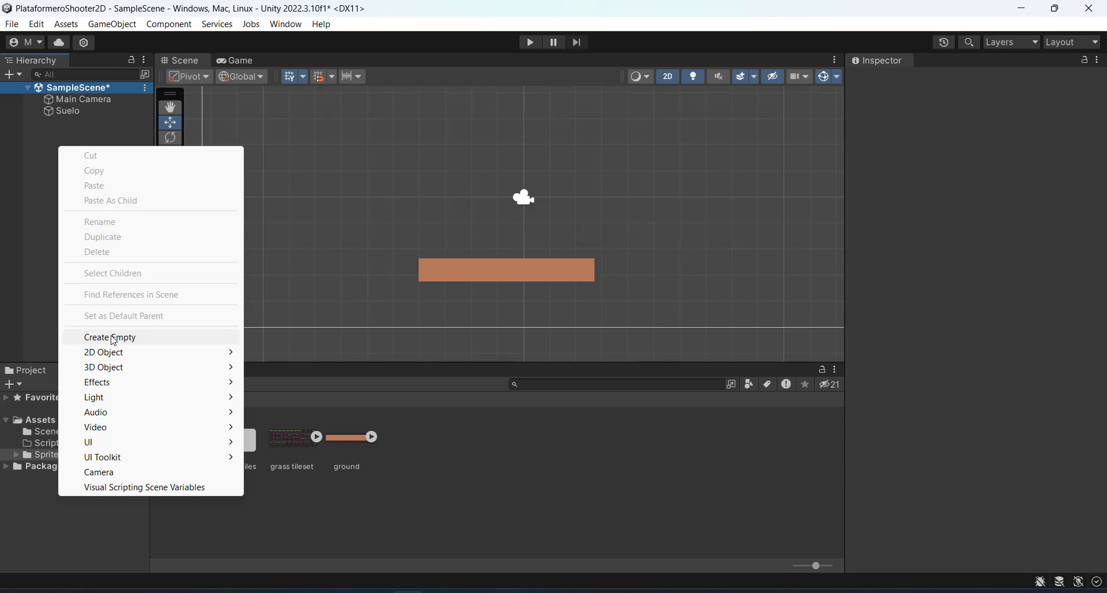
Step: Create an empty game object in SampleScene and name it Player
left_click(113, 336)
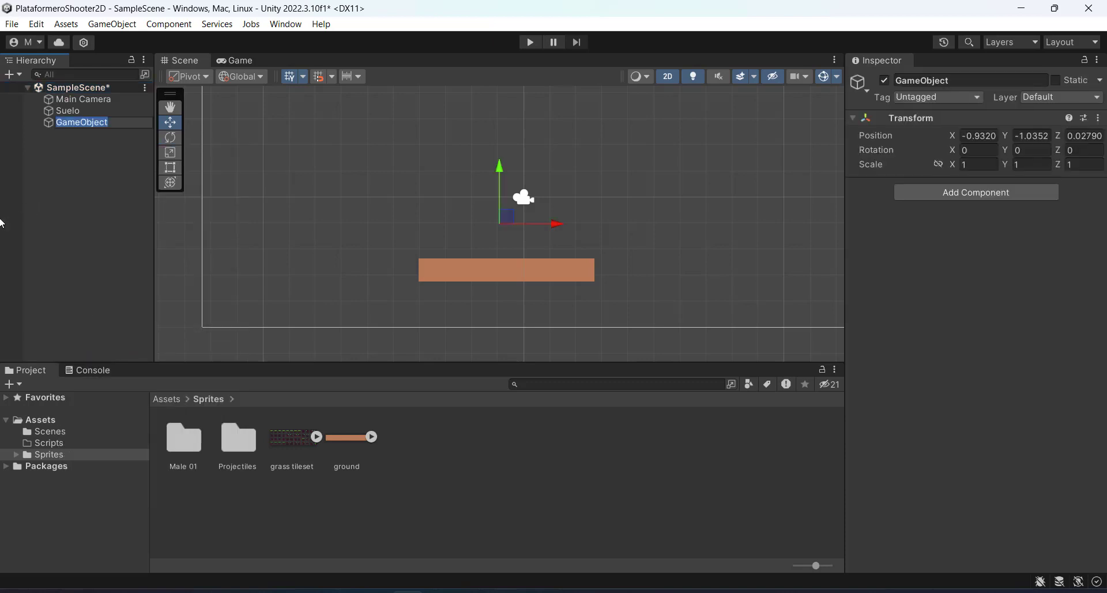
type("Player")
key("Return")
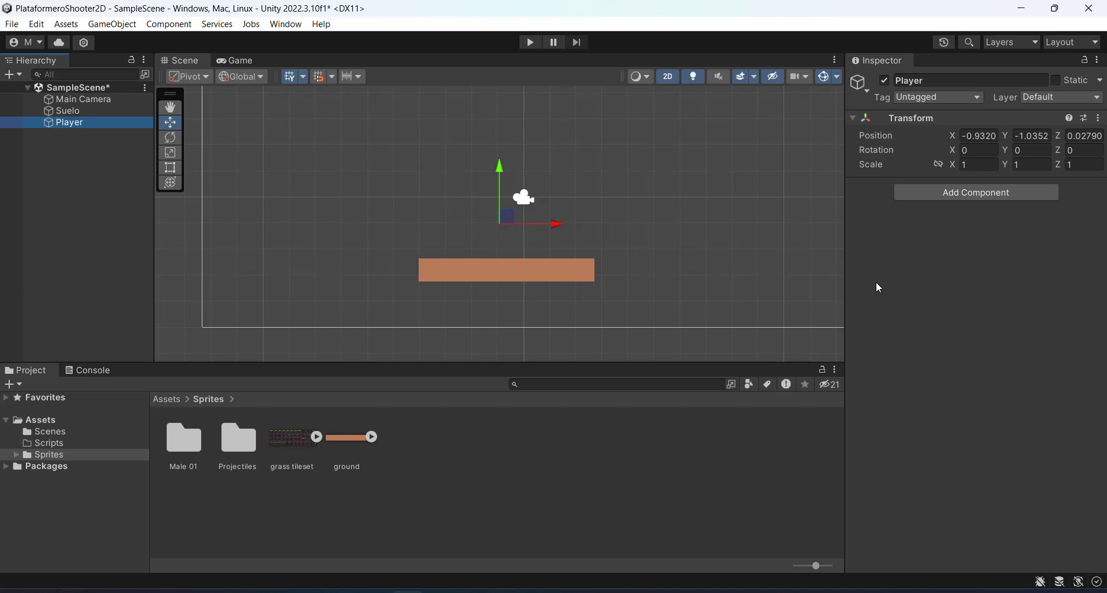
Step: Add a Sprite Renderer component to the Player object
left_click(962, 193)
type("sp")
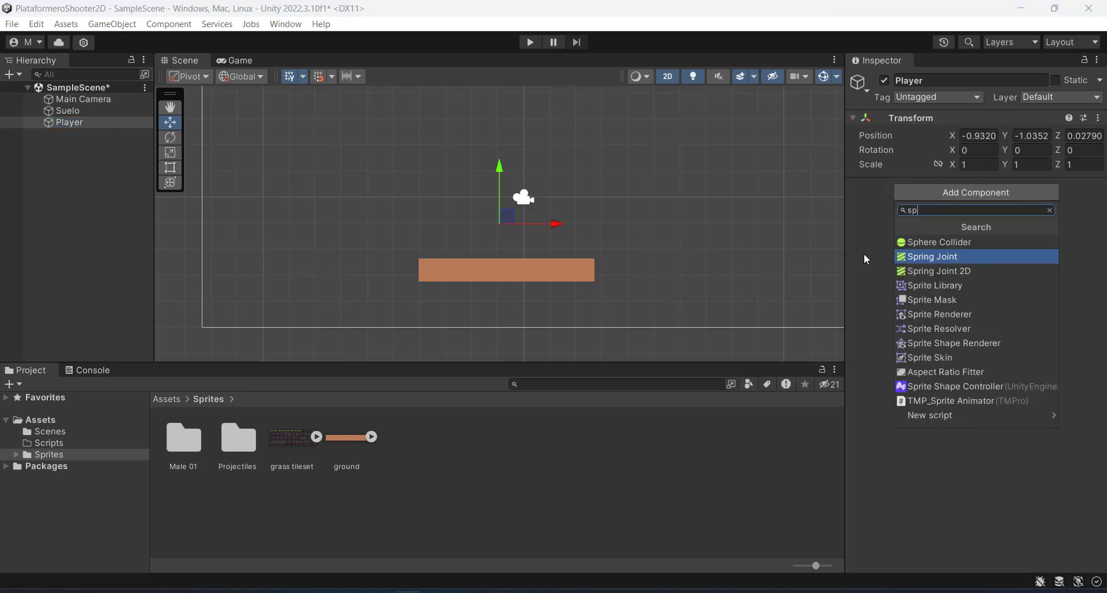
type("rite")
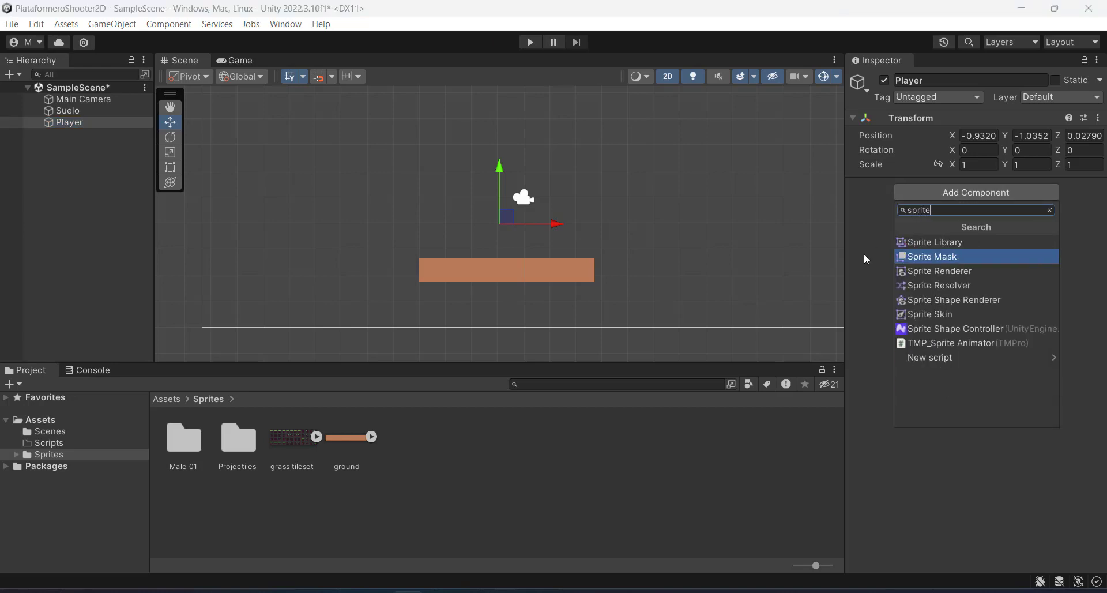
left_click(953, 269)
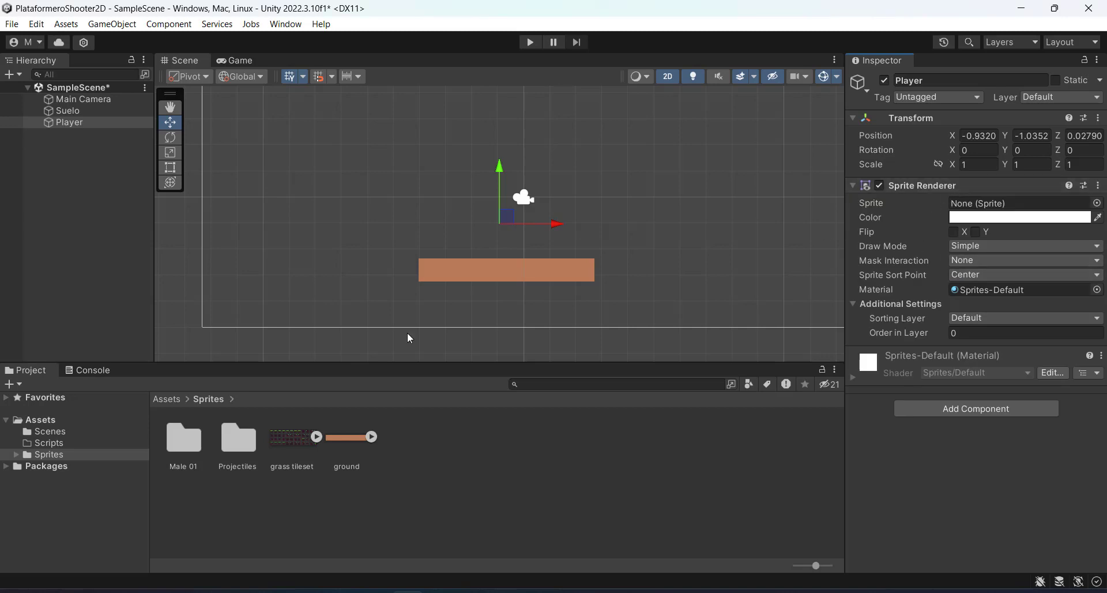
Step: Examine the Male 01 spritesheet's import settings and the sprite it contains
left_click(76, 456)
double_click(184, 443)
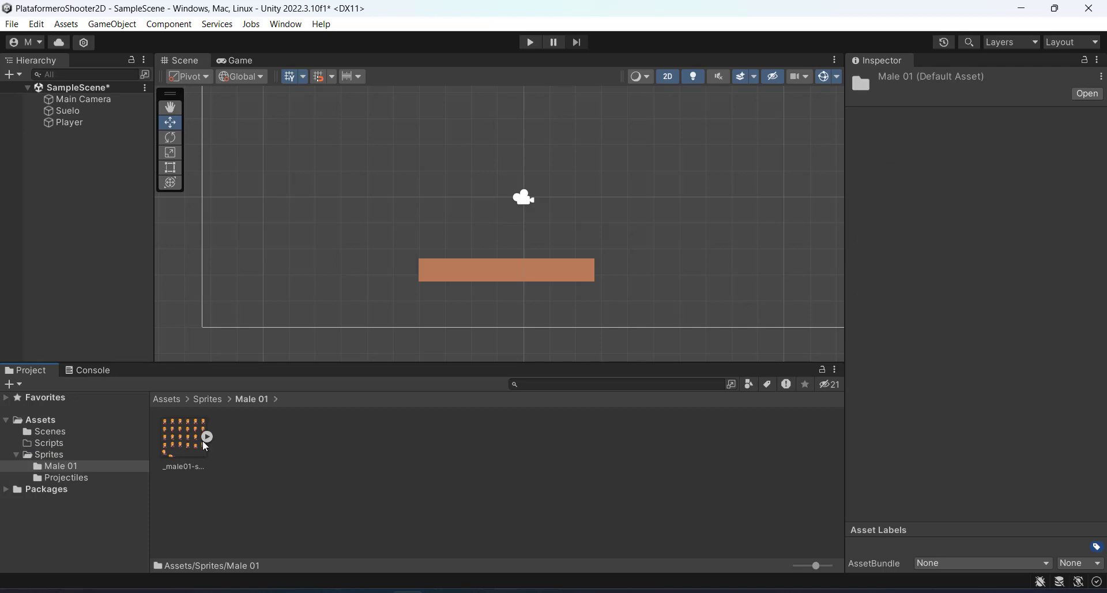
left_click(207, 438)
left_click(203, 427)
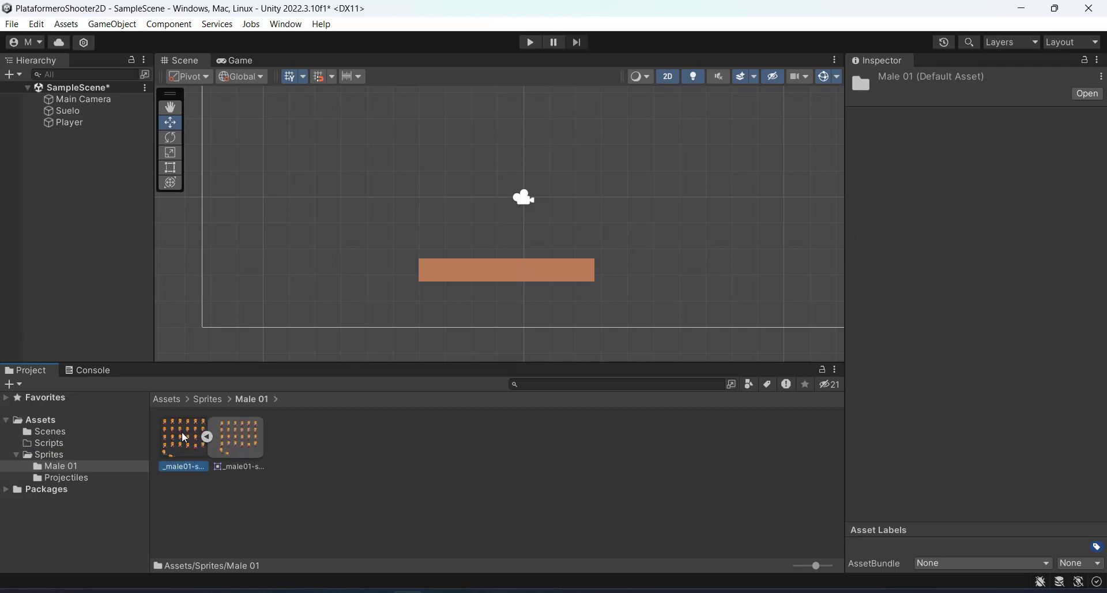
left_click(238, 438)
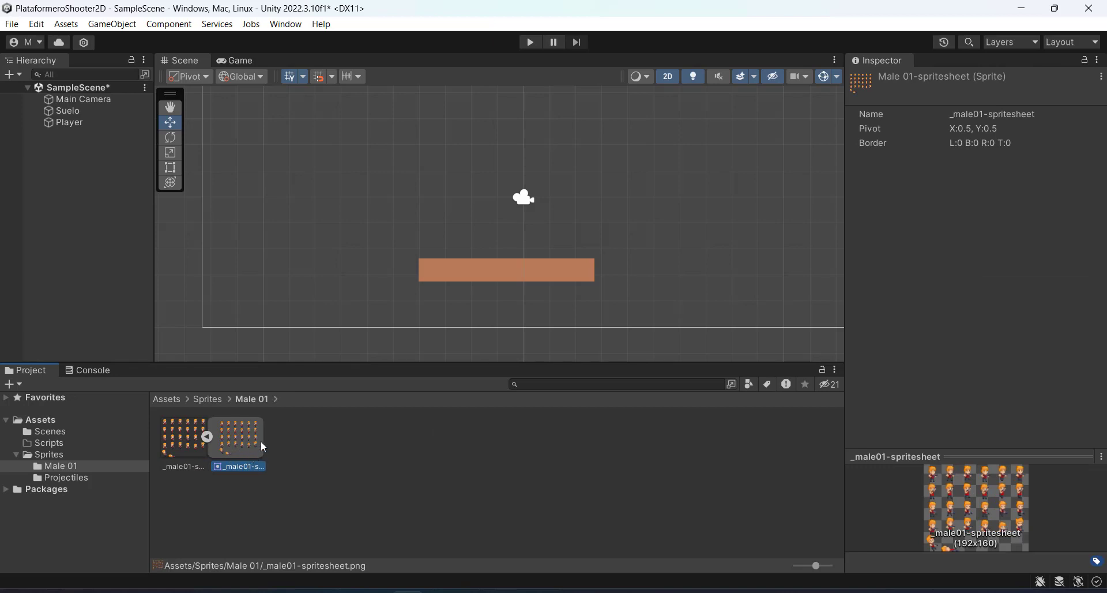
left_click(186, 441)
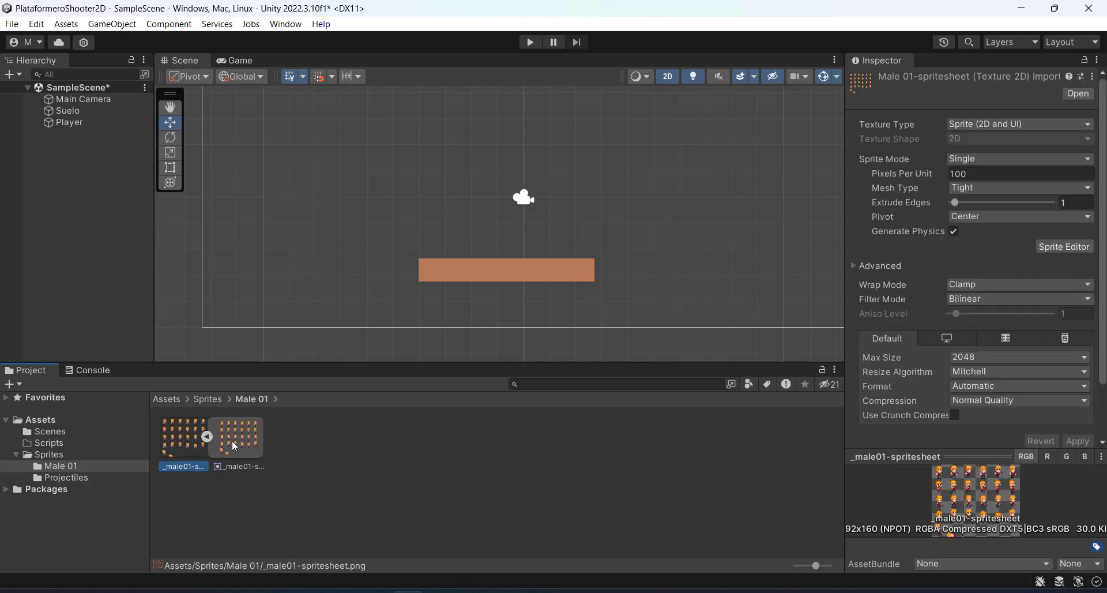
left_click(209, 438)
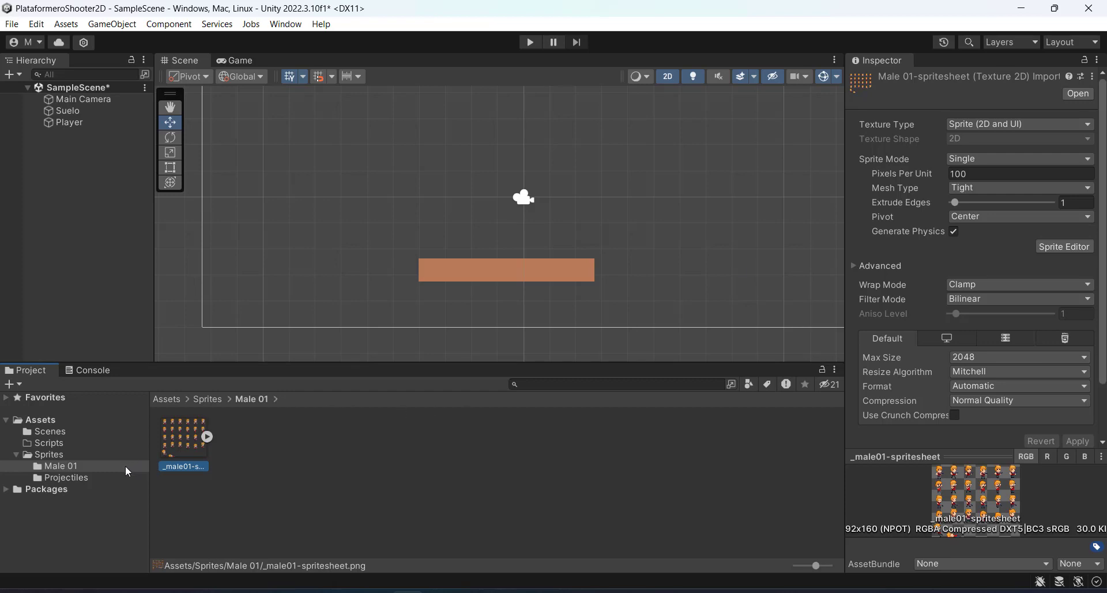
Step: Compare the import settings of the projectile01-straight1 sprite with those of the Male 01 spritesheet
left_click(106, 477)
left_click(242, 436)
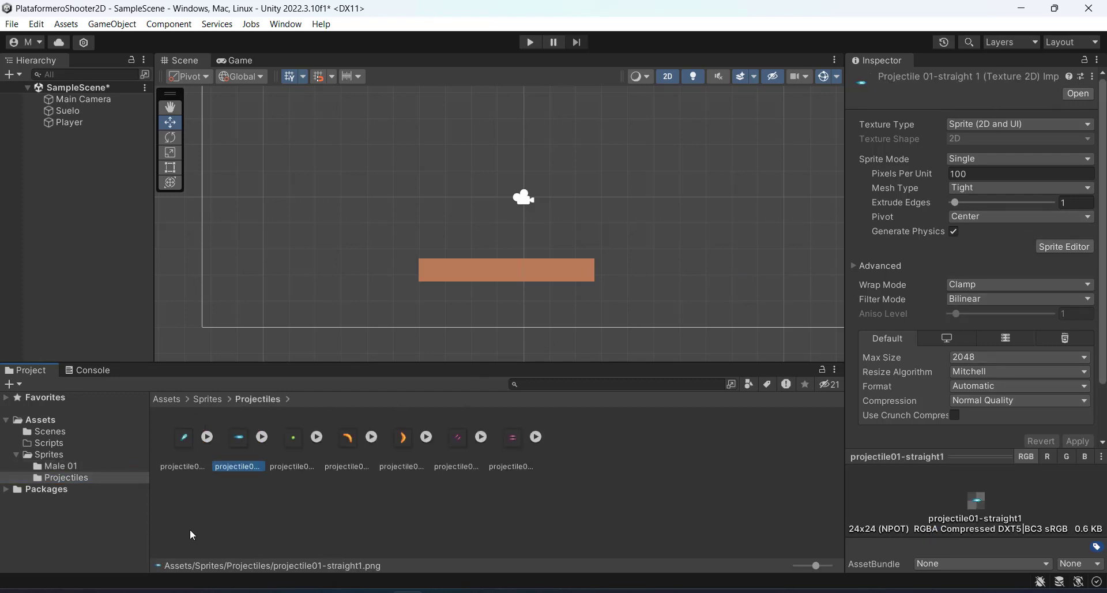
left_click(102, 466)
left_click(177, 431)
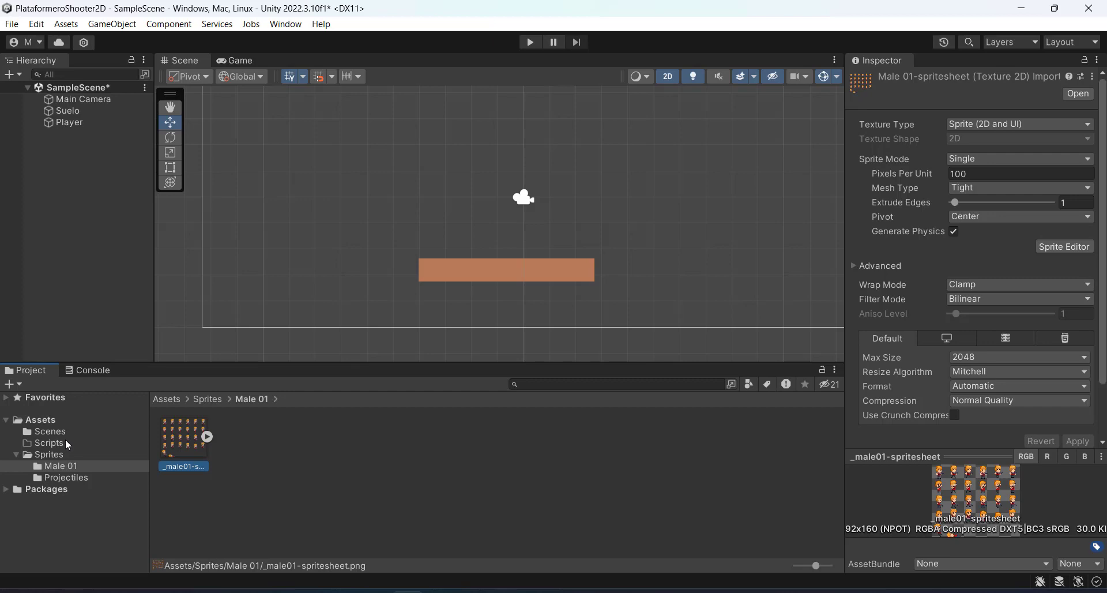
Step: Assign the Male 01 spritesheet as the sprite of the Player's Sprite Renderer
left_click(88, 123)
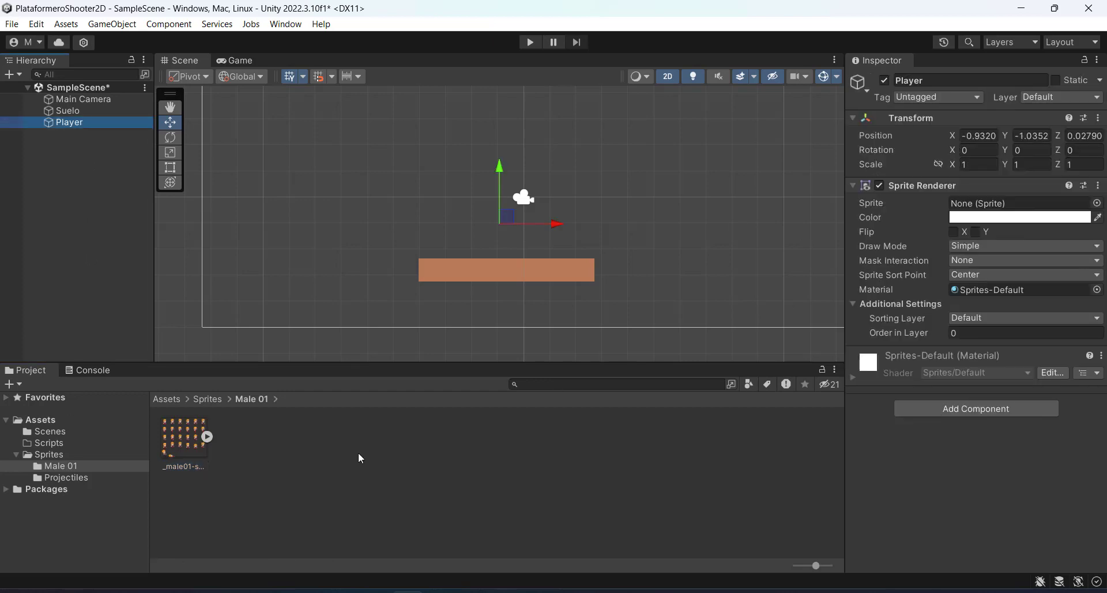
left_click_drag(181, 449, 980, 211)
scroll(493, 218, "up", 5)
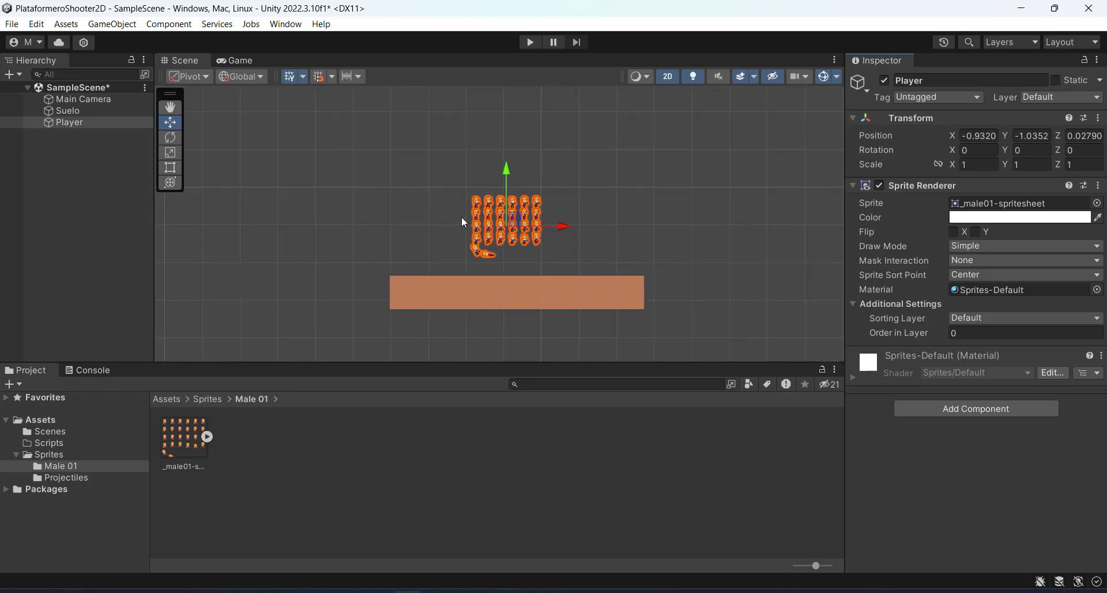
scroll(522, 246, "up", 5)
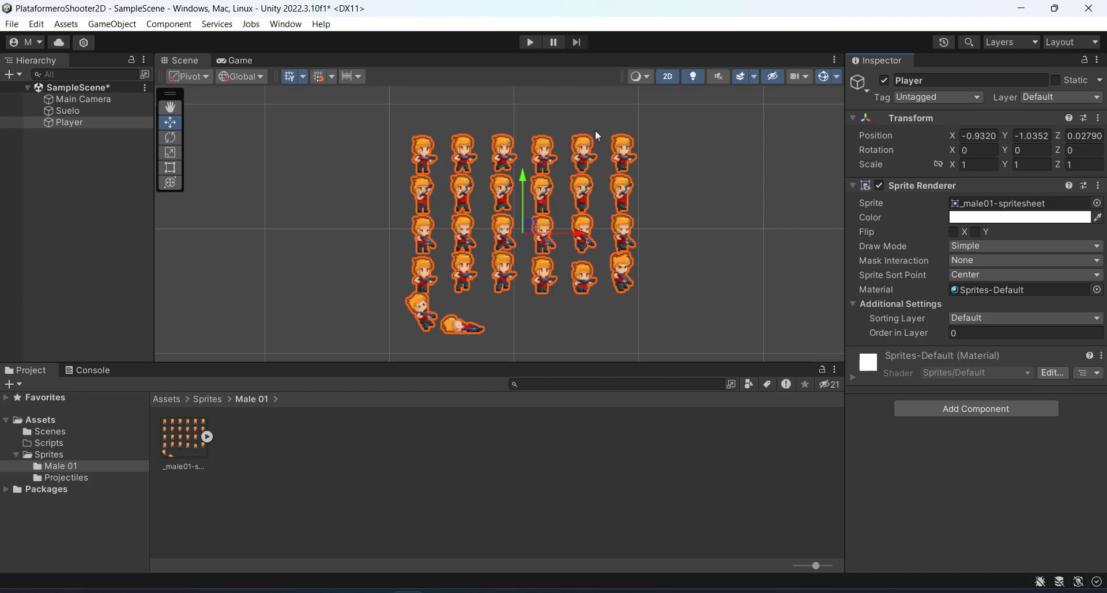
Step: Reset the sprite of the Player's Sprite Renderer to None
left_click(1097, 203)
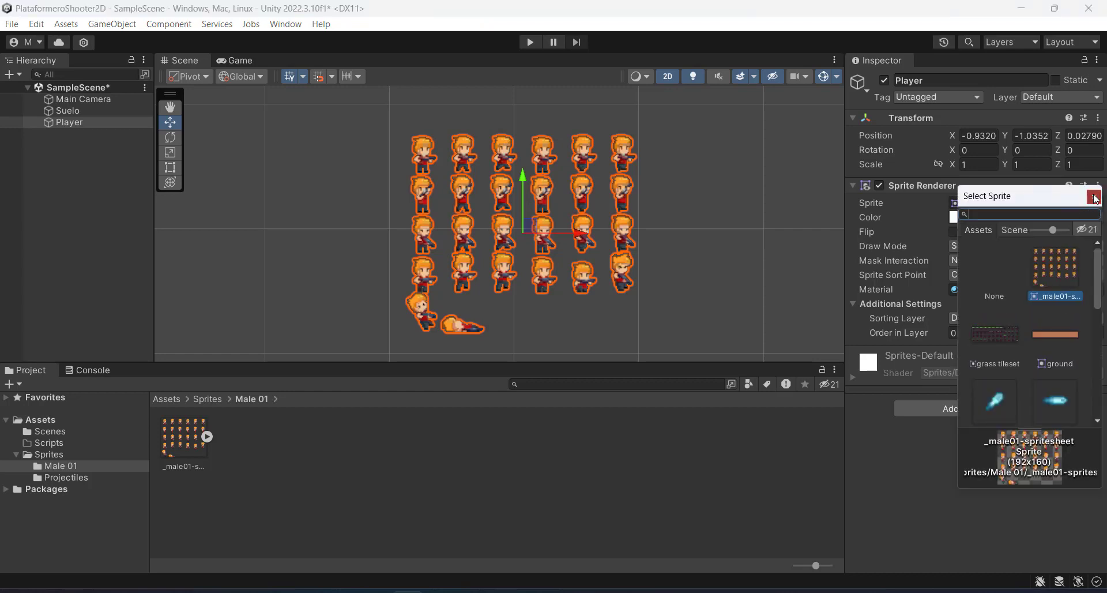
left_click(1093, 197)
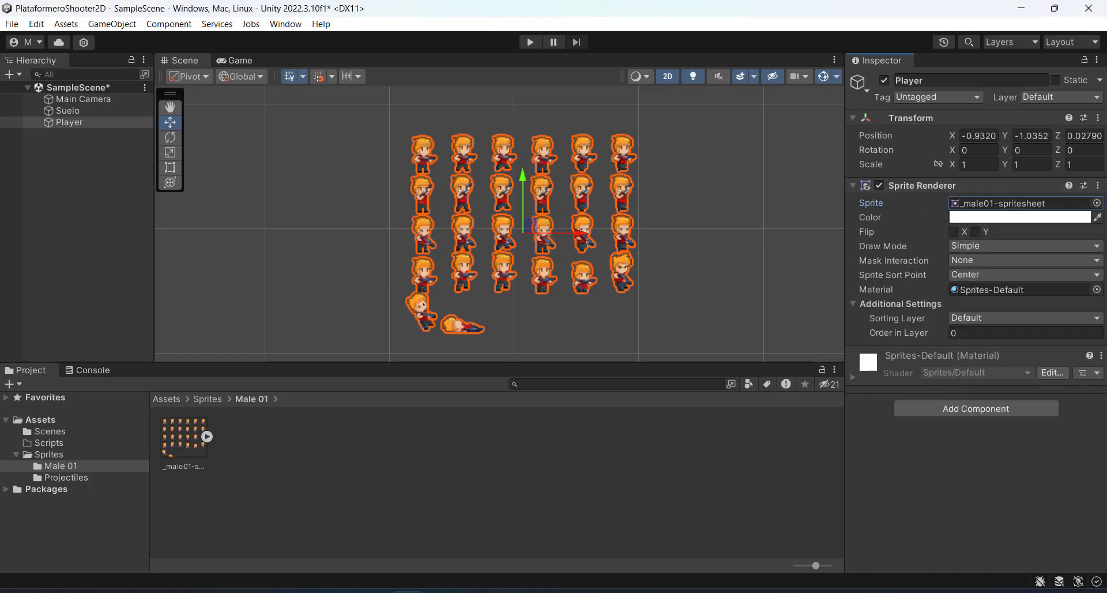
left_click(1096, 203)
left_click(989, 260)
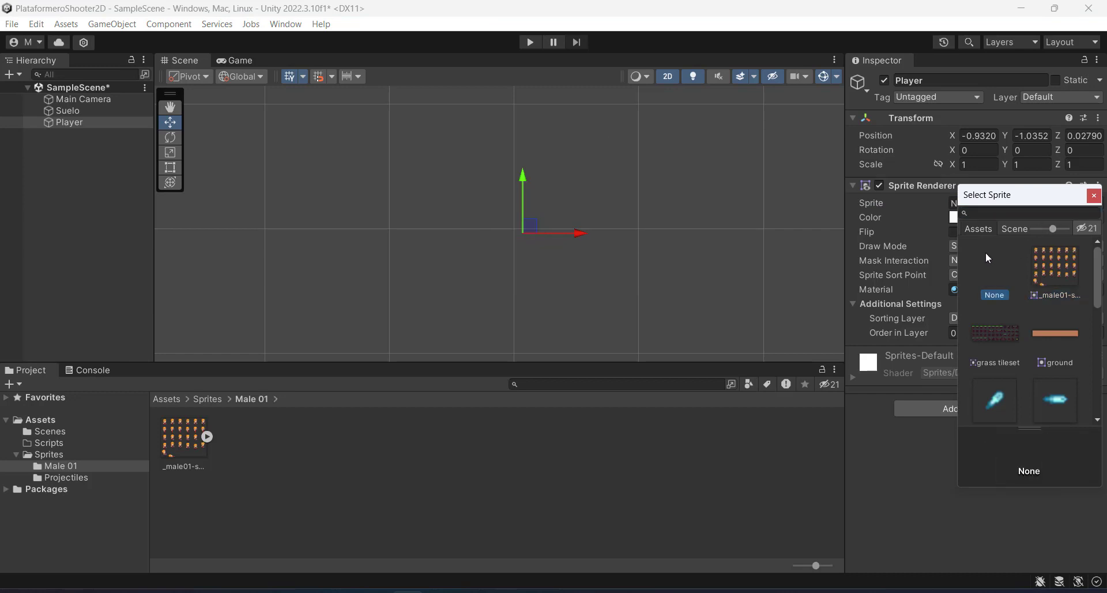
Step: Set the Male 01 spritesheet's Sprite Mode to Multiple and apply the import settings
left_click(174, 442)
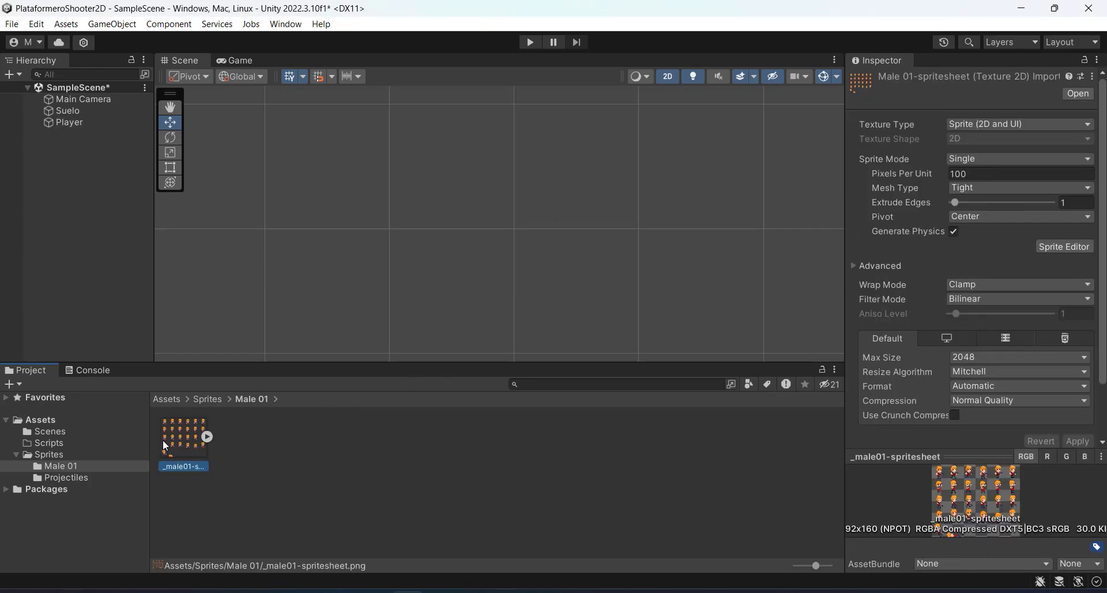
left_click(76, 477)
left_click(74, 466)
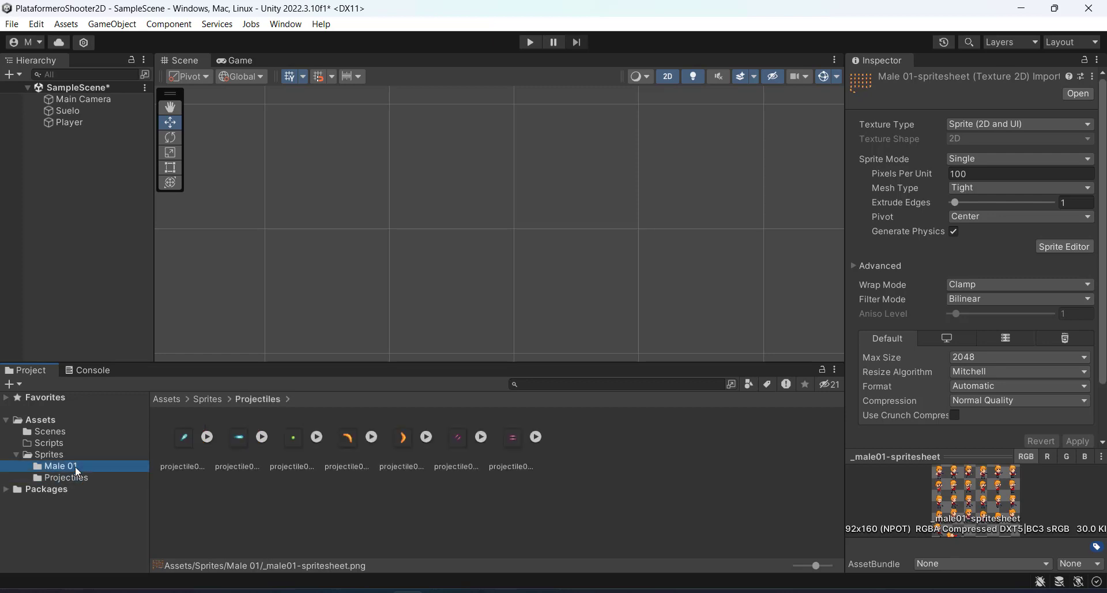
left_click(185, 437)
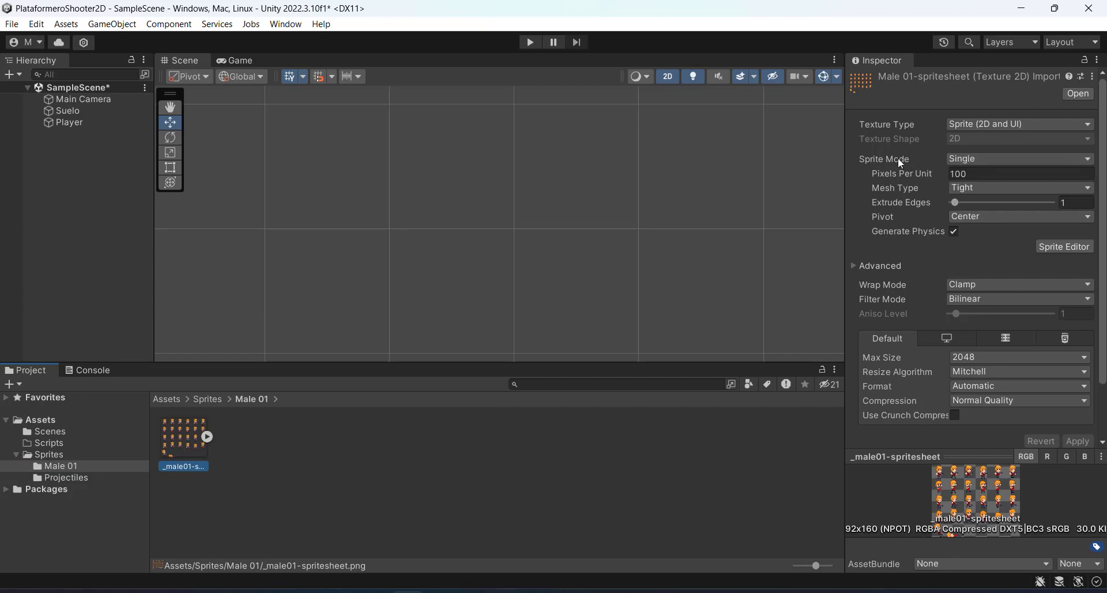
left_click(970, 158)
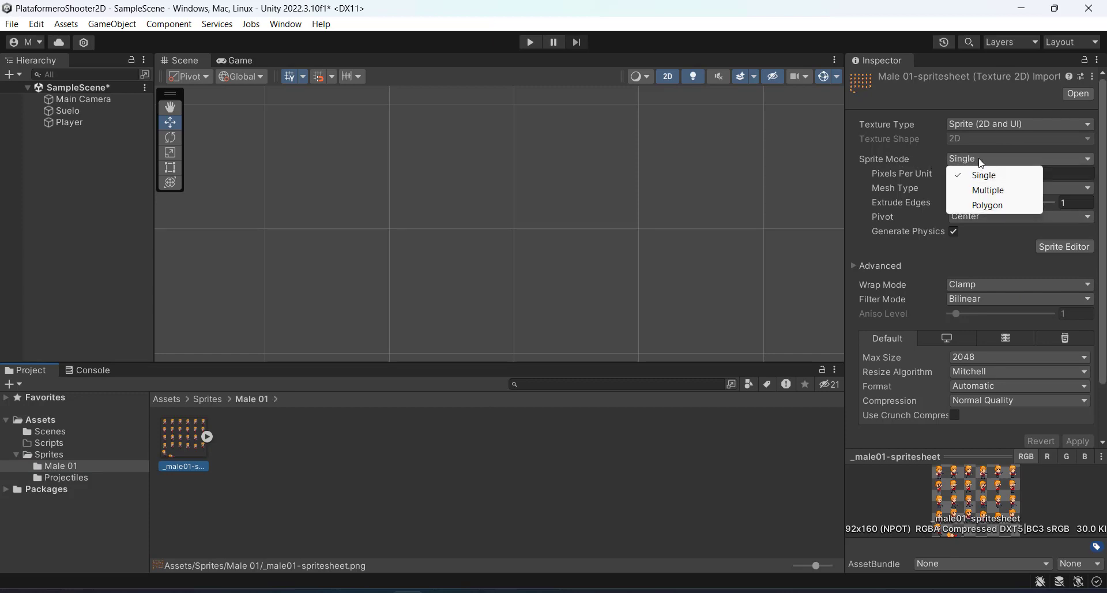
left_click(991, 191)
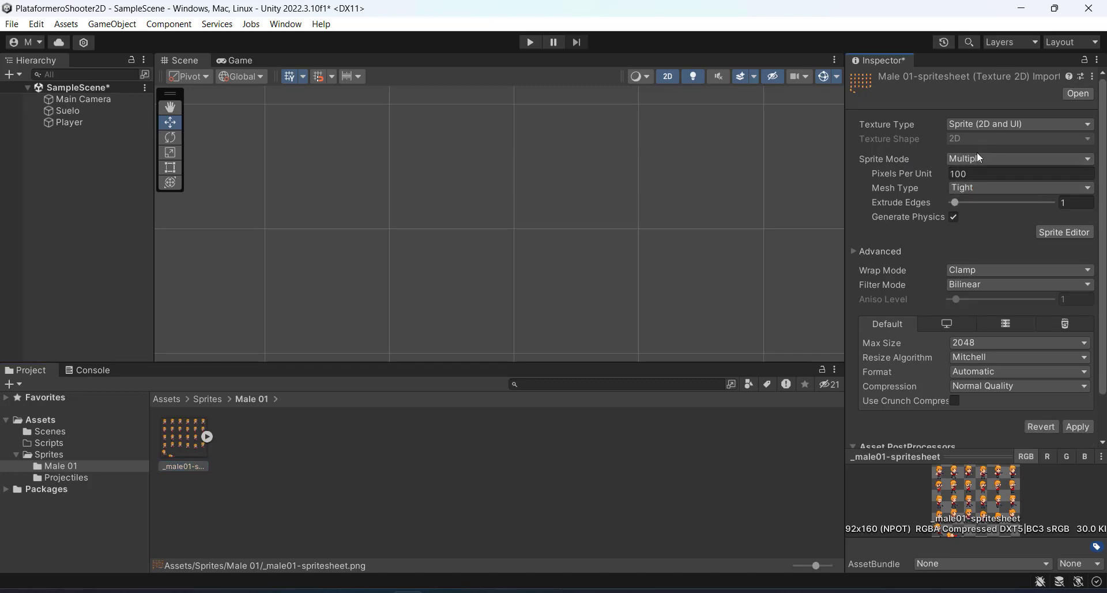
left_click(1079, 426)
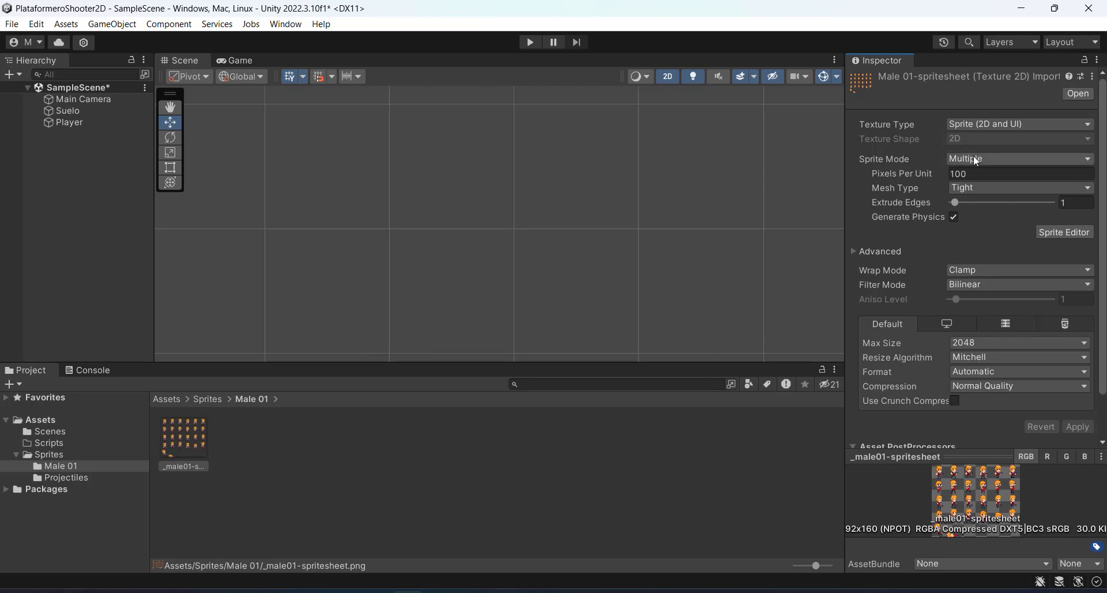
Step: Open the spritesheet in the Sprite Editor and set slicing to Grid By Cell Size with 32 by 32 pixel cells
left_click(1042, 230)
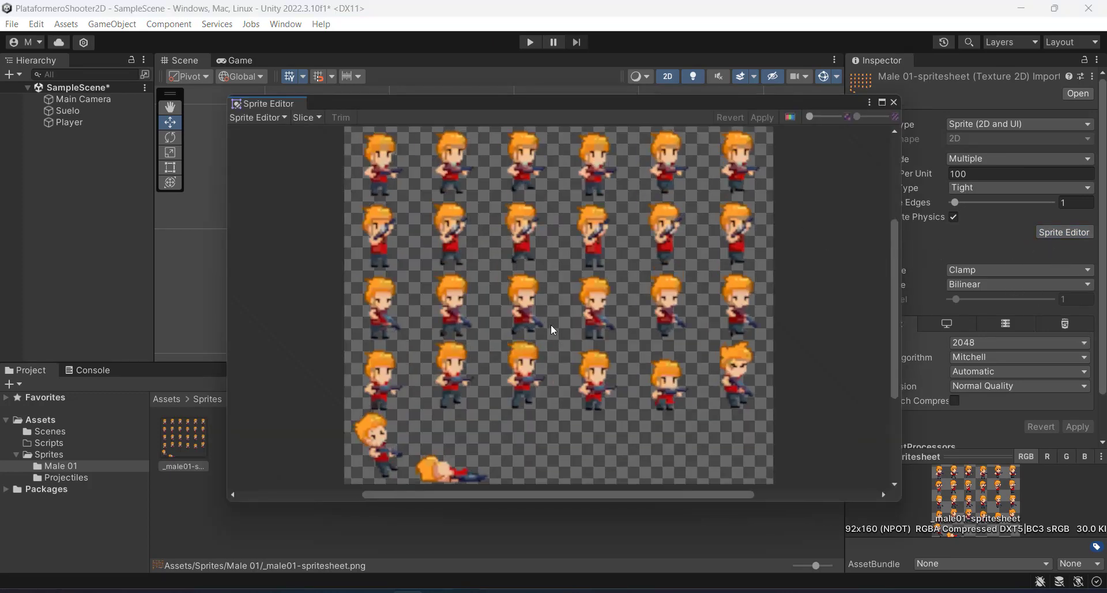
left_click(320, 116)
left_click(268, 121)
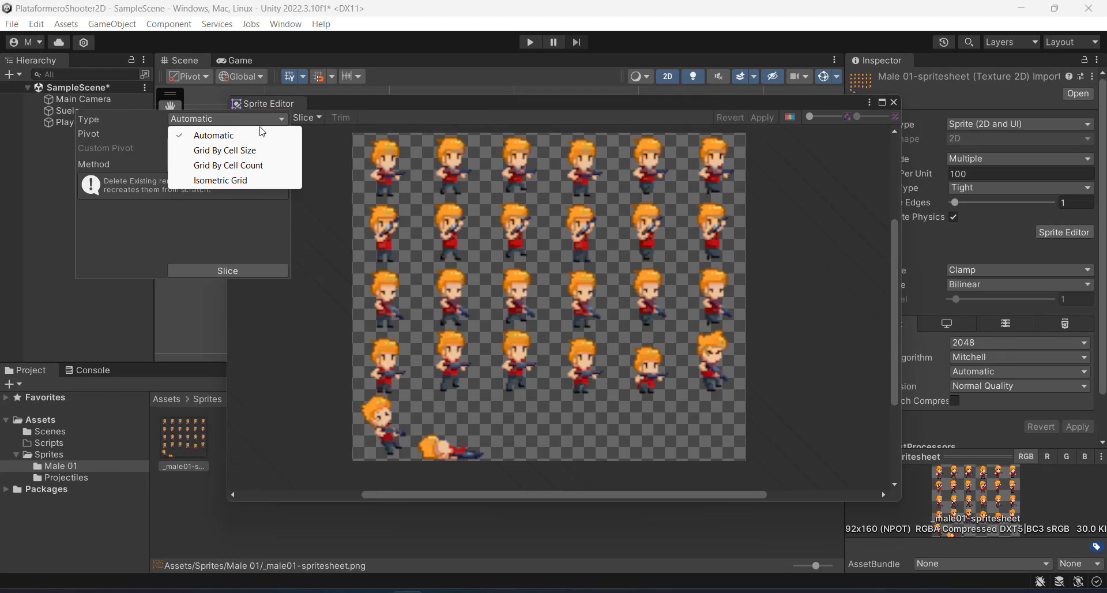
left_click(235, 153)
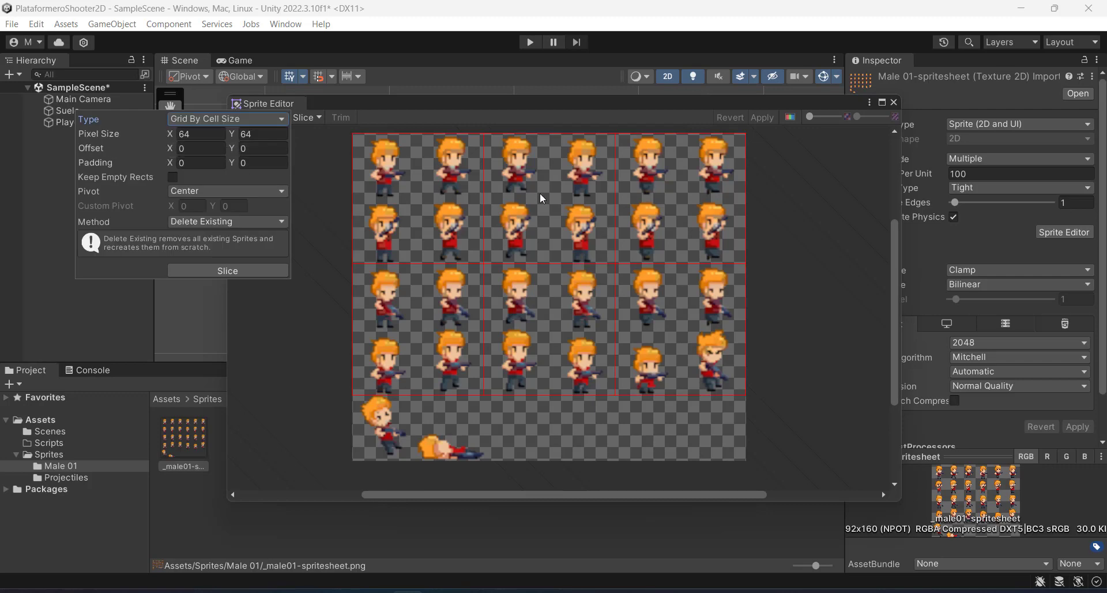
left_click(196, 137)
type("32")
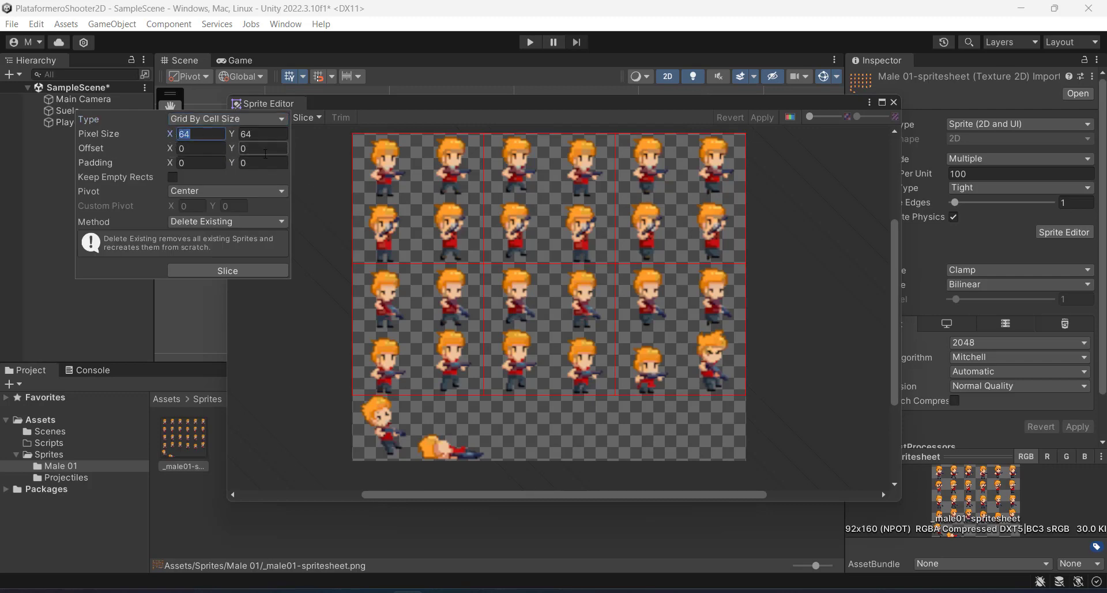
key("Tab")
type("32")
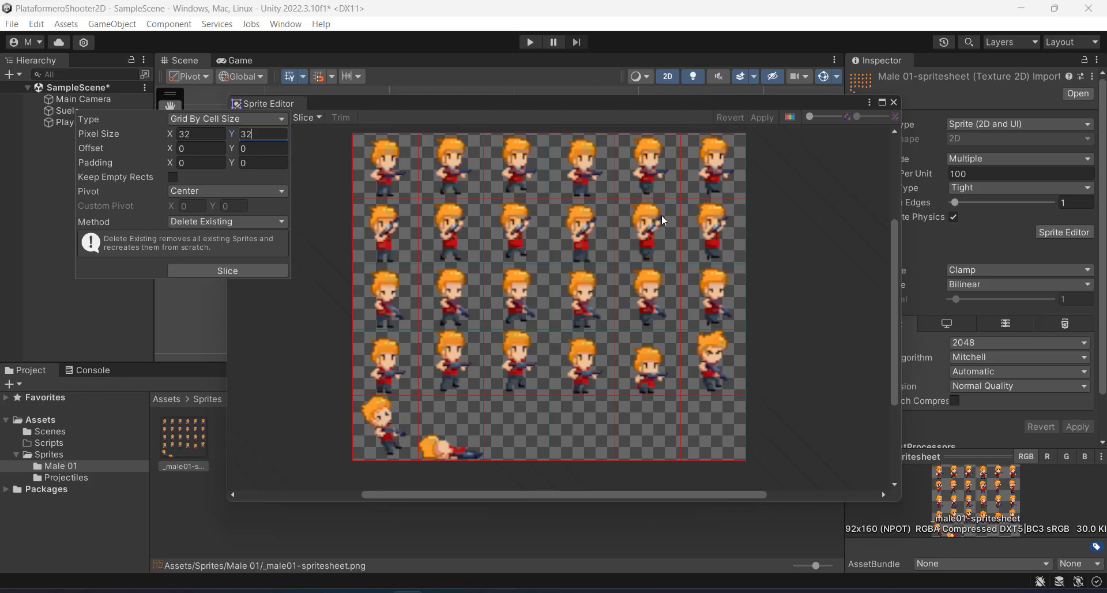
Step: Switch the slice type to Grid By Cell Count with 6 columns and 5 rows
left_click(213, 120)
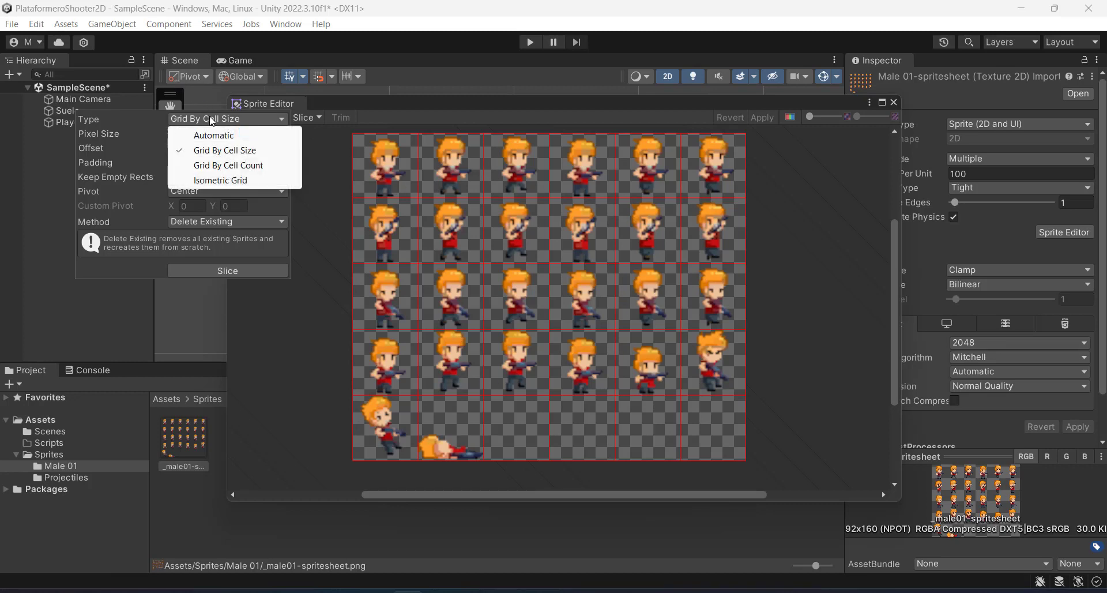
left_click(223, 167)
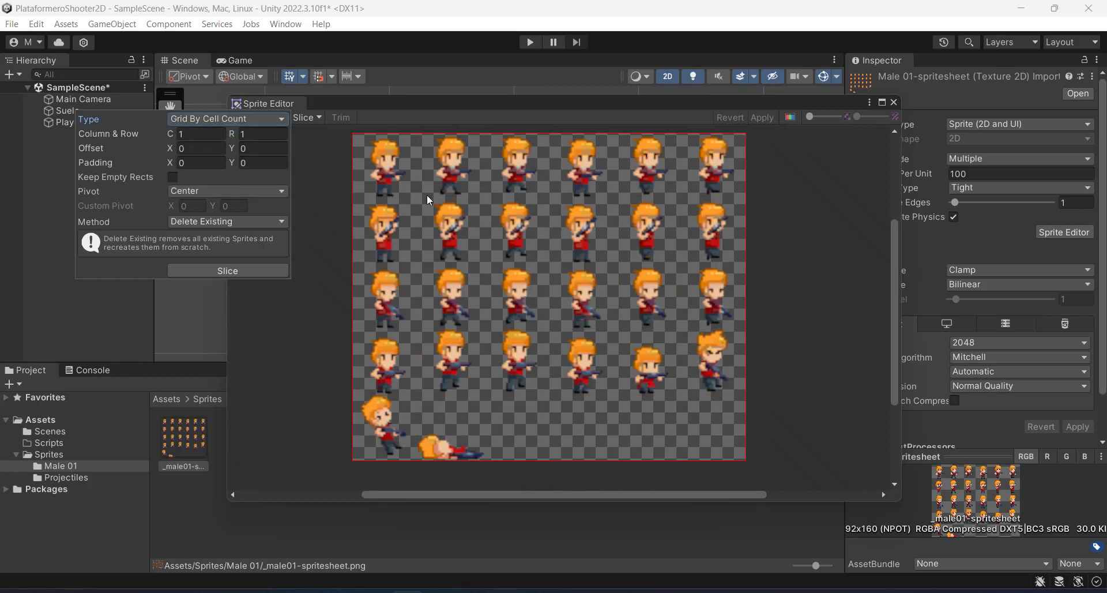
left_click(190, 133)
type("6")
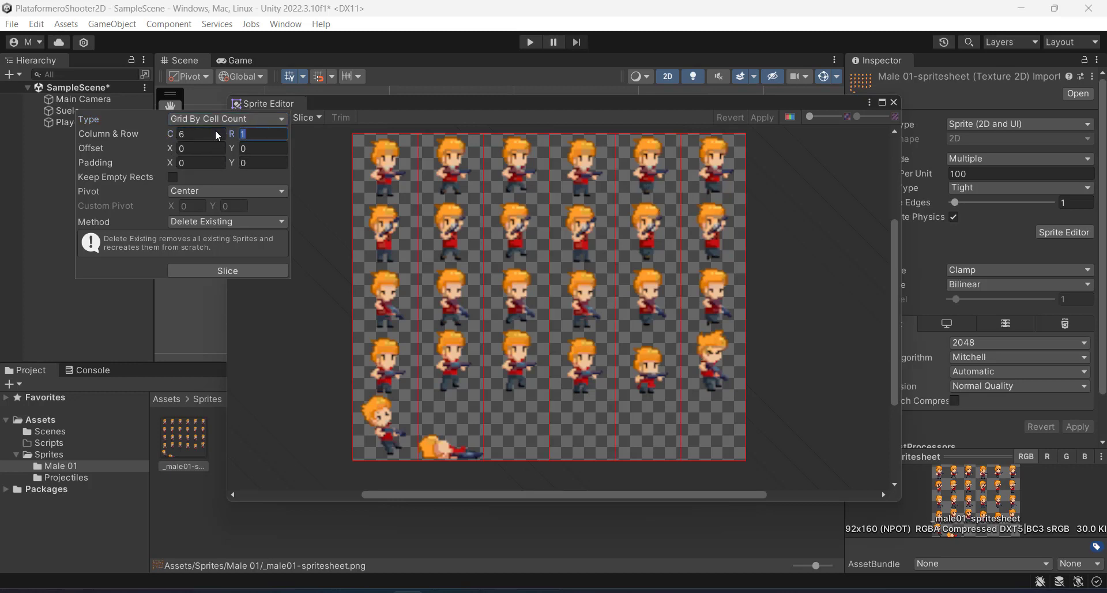
left_click(265, 134)
type("5")
Step: Slice the spritesheet with the Automatic type and check the outlines of several sprites in the first two rows
left_click(258, 120)
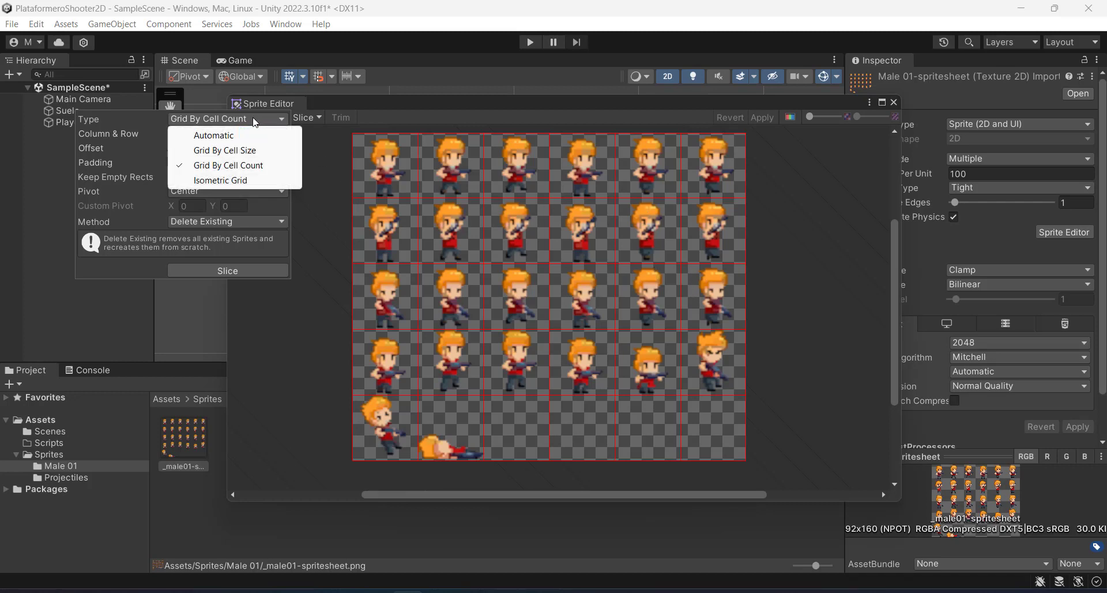
left_click(244, 180)
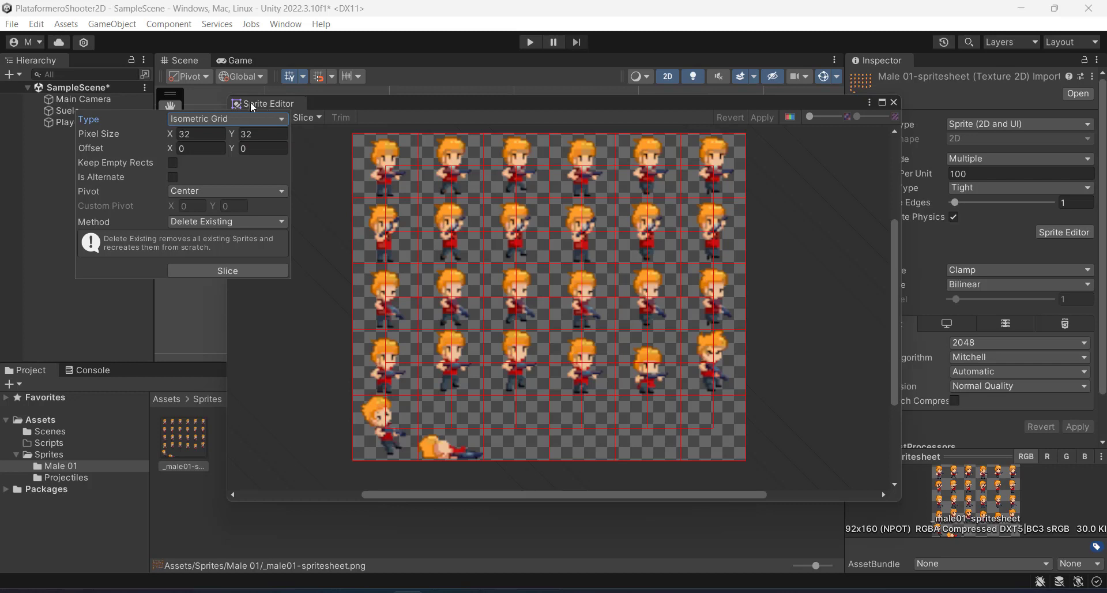
left_click(247, 118)
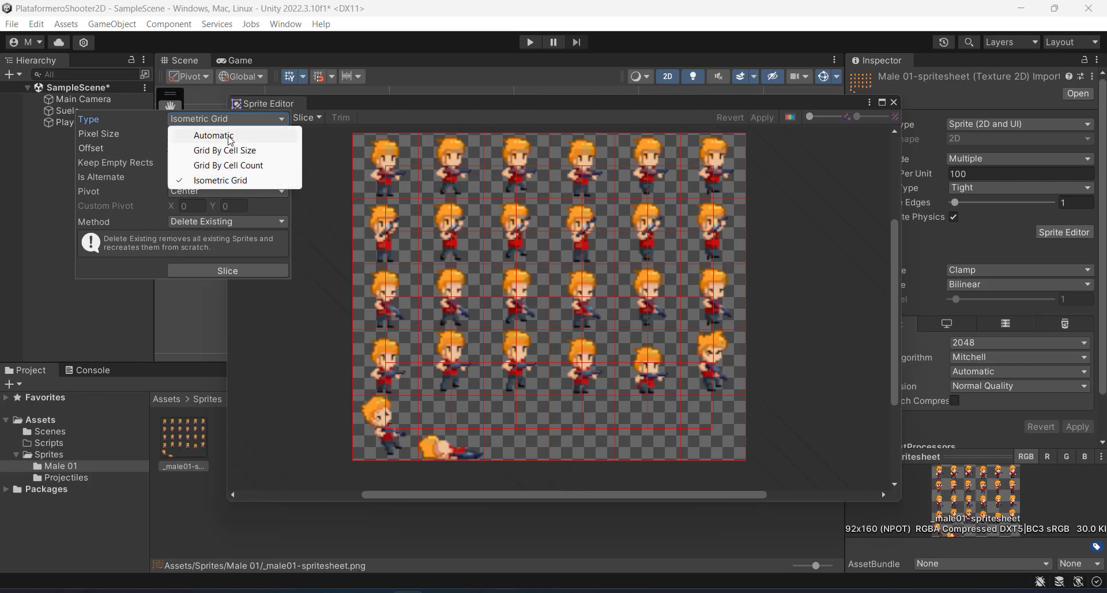
left_click(231, 138)
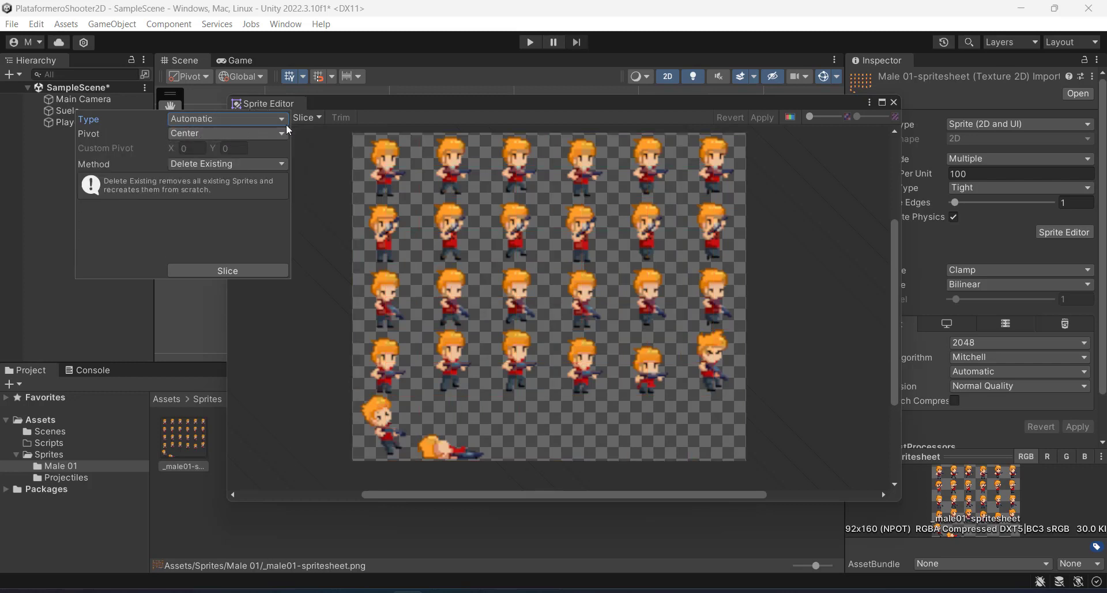
left_click(227, 270)
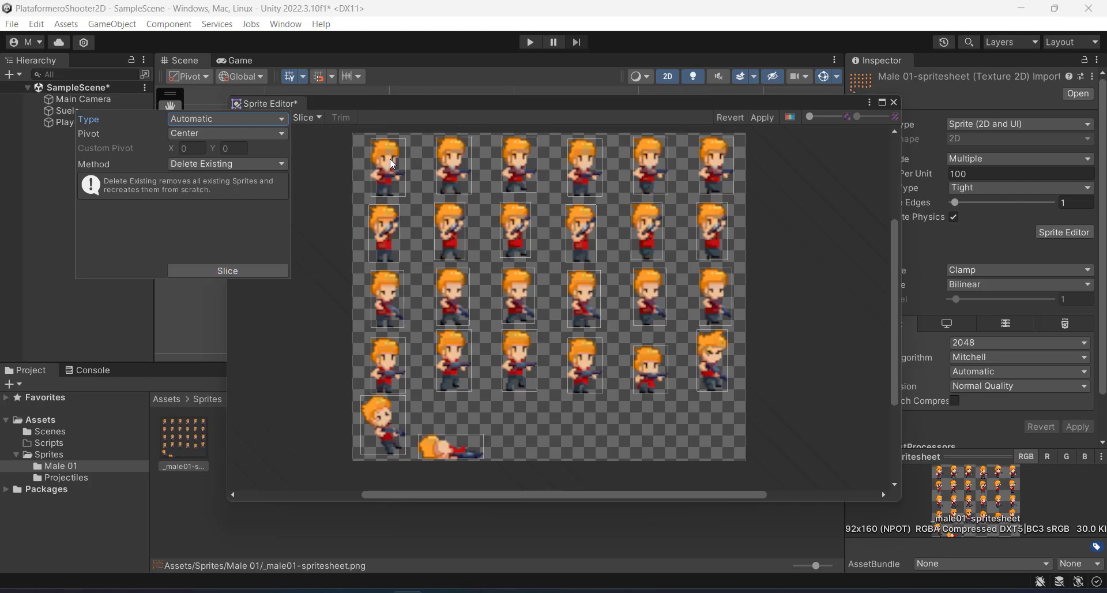
left_click(453, 180)
left_click(453, 230)
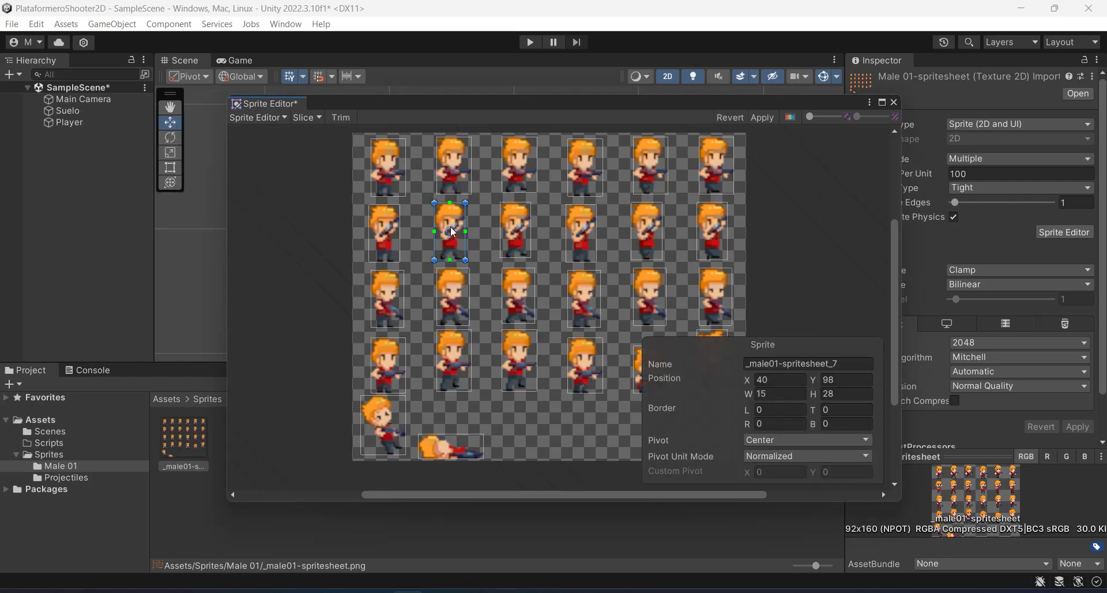
left_click(516, 229)
left_click(519, 173)
left_click(581, 232)
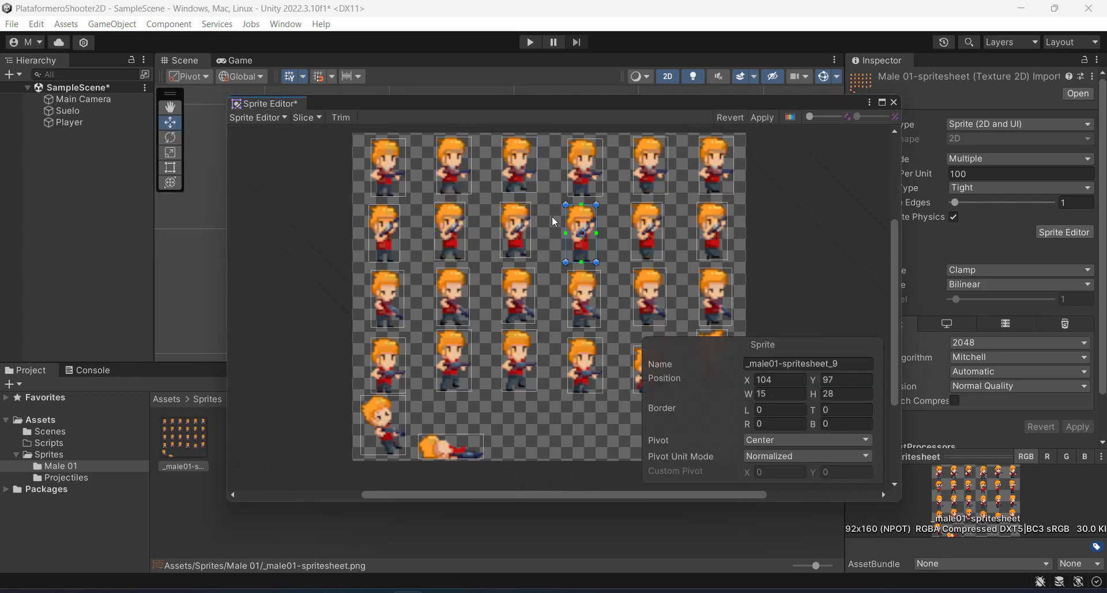
Step: Slice the spritesheet with Grid By Cell Count using 6 columns, 5 rows and a Center pivot
left_click(310, 113)
left_click(222, 119)
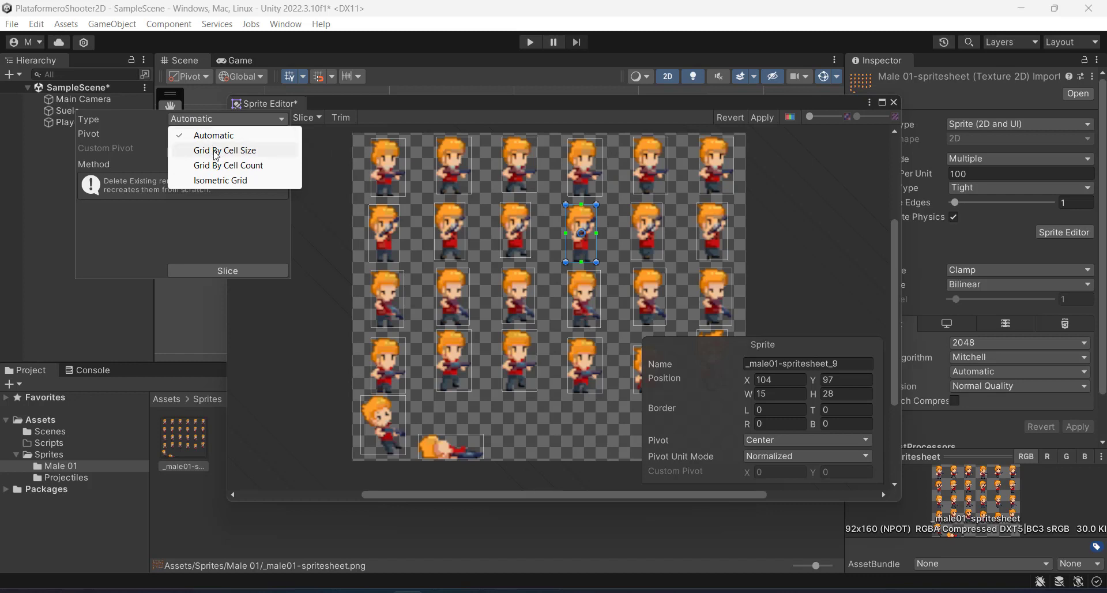
left_click(229, 166)
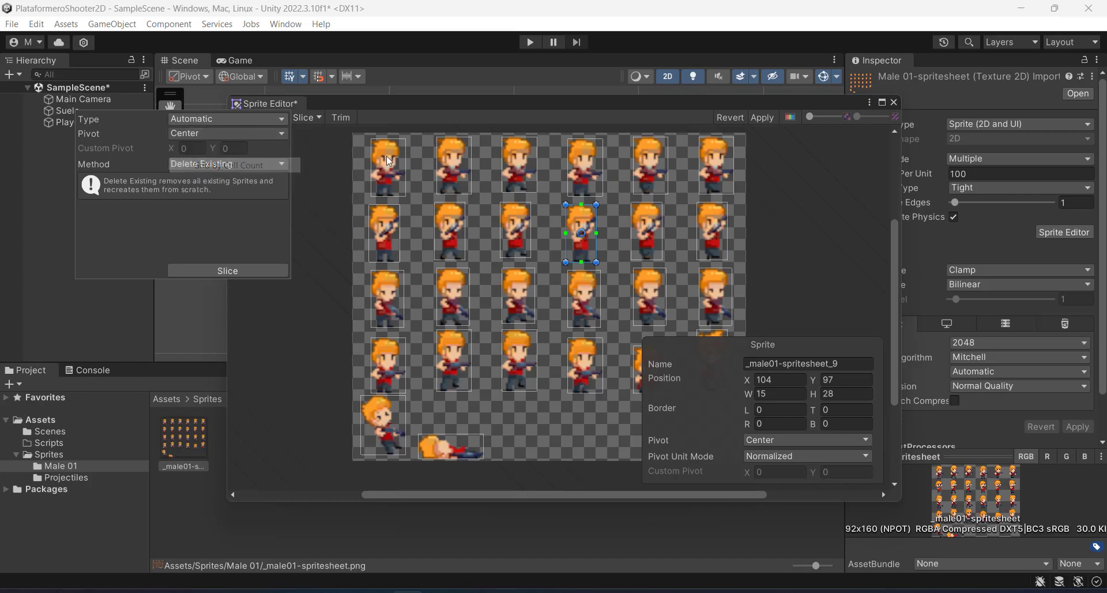
left_click(195, 135)
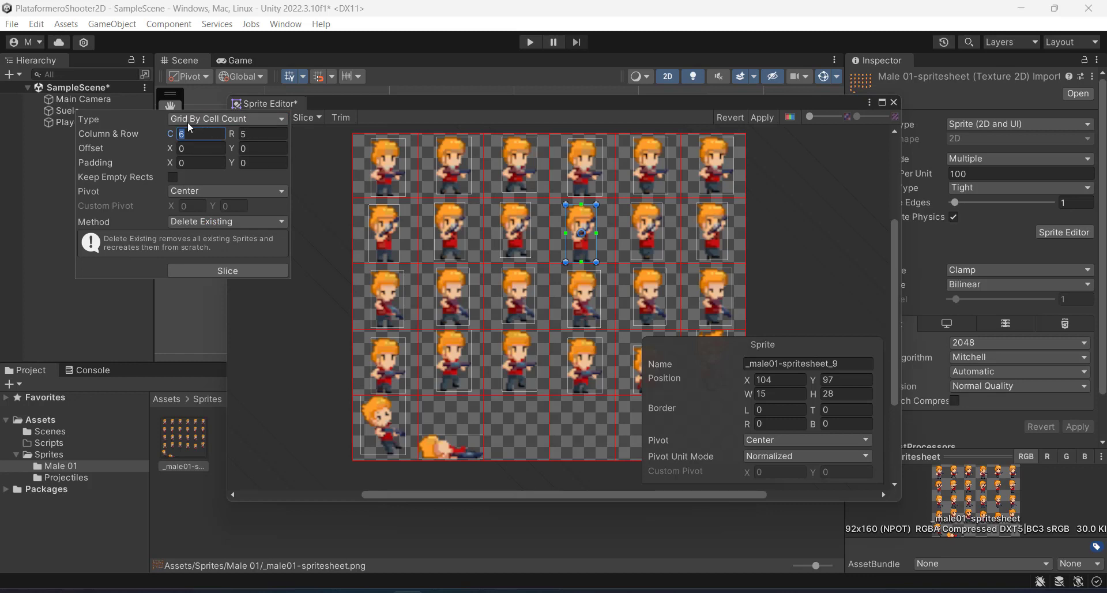
left_click(253, 134)
left_click(225, 191)
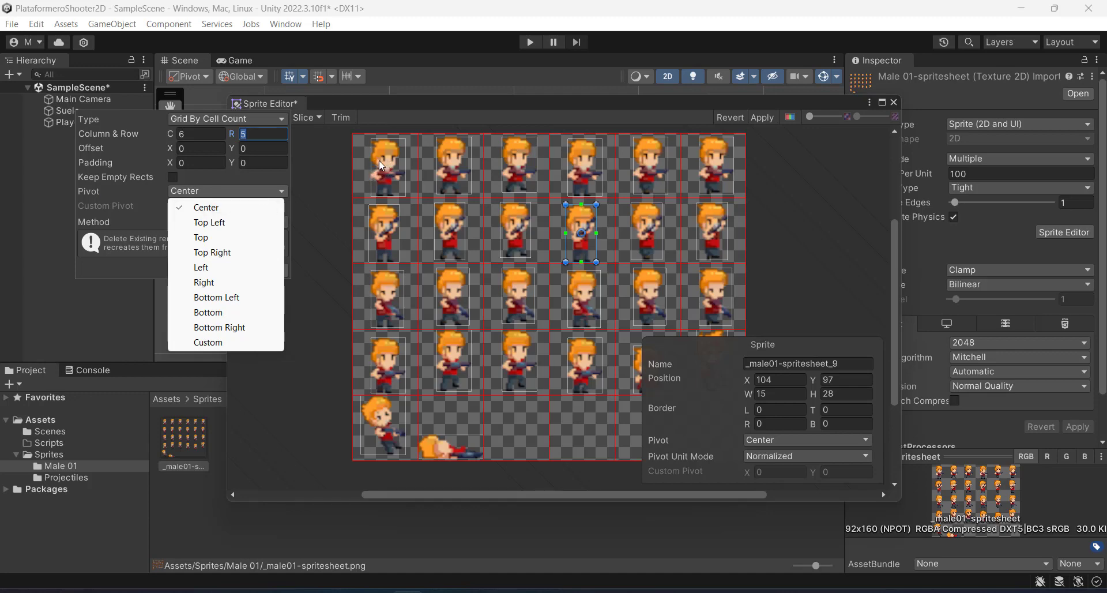
left_click(246, 186)
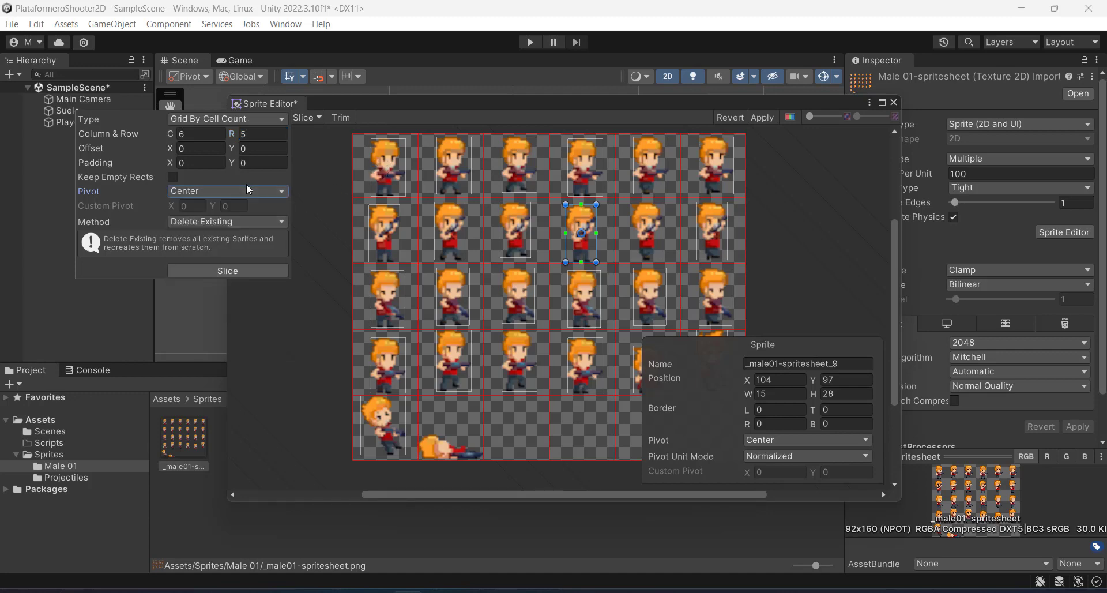
left_click(227, 270)
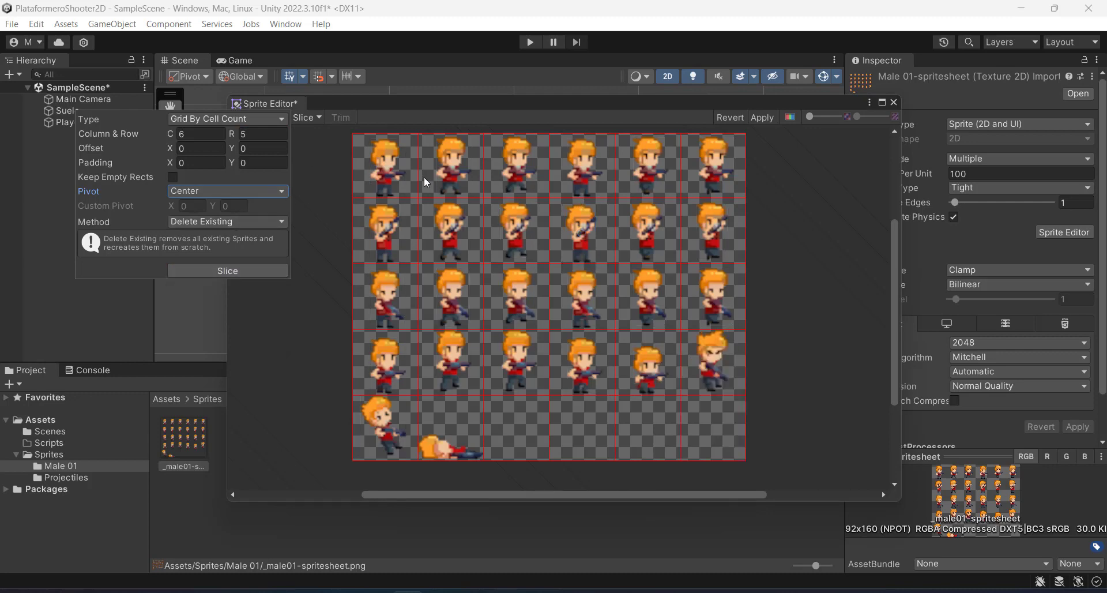
Step: Inspect the cell bounds and pivot of individual sprites in the first two rows
left_click(393, 167)
left_click(459, 173)
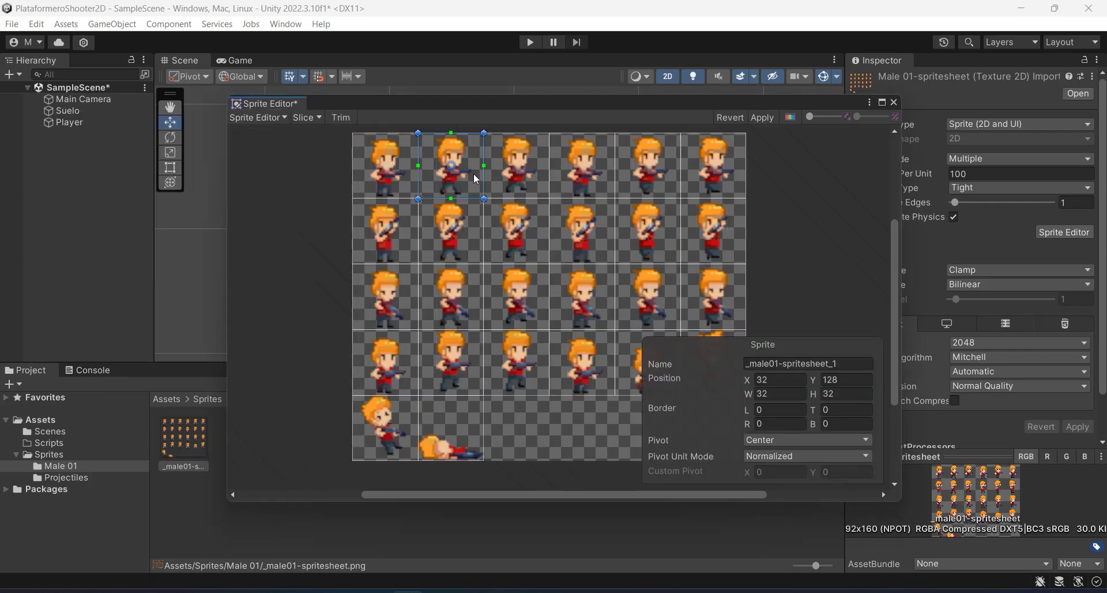
scroll(505, 172, "up", 5)
left_click(513, 310)
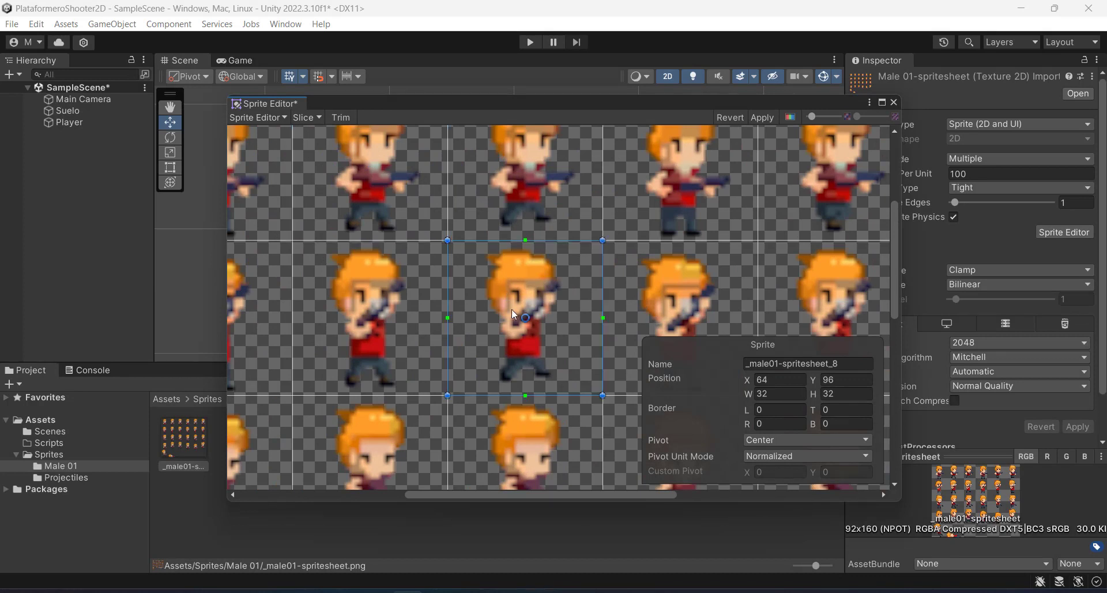
left_click(369, 297)
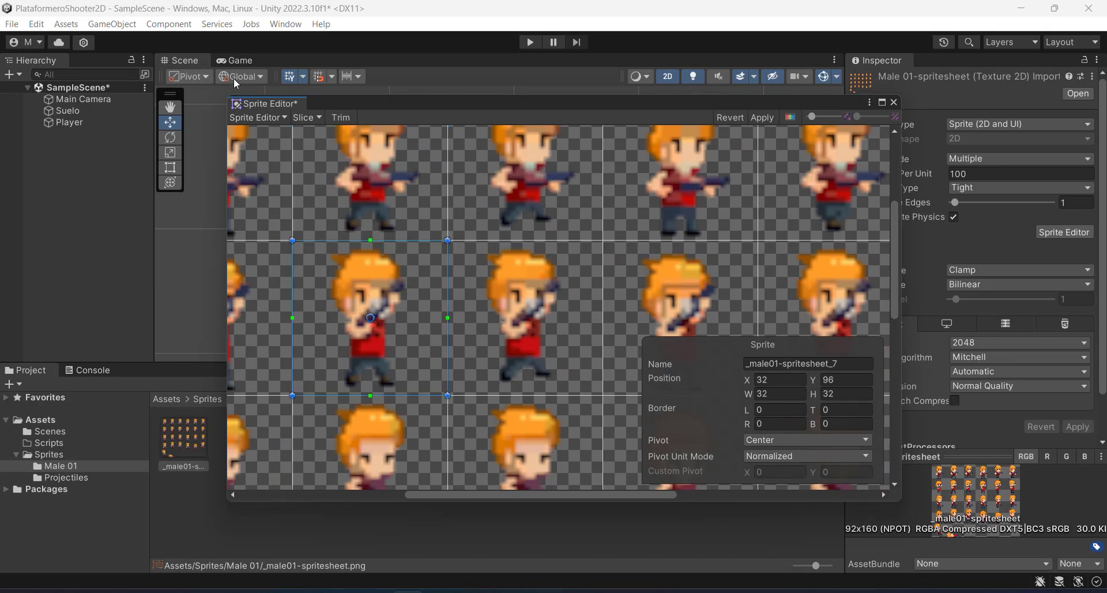
Step: Set the slicing pivot to Bottom and slice the spritesheet again
left_click(312, 118)
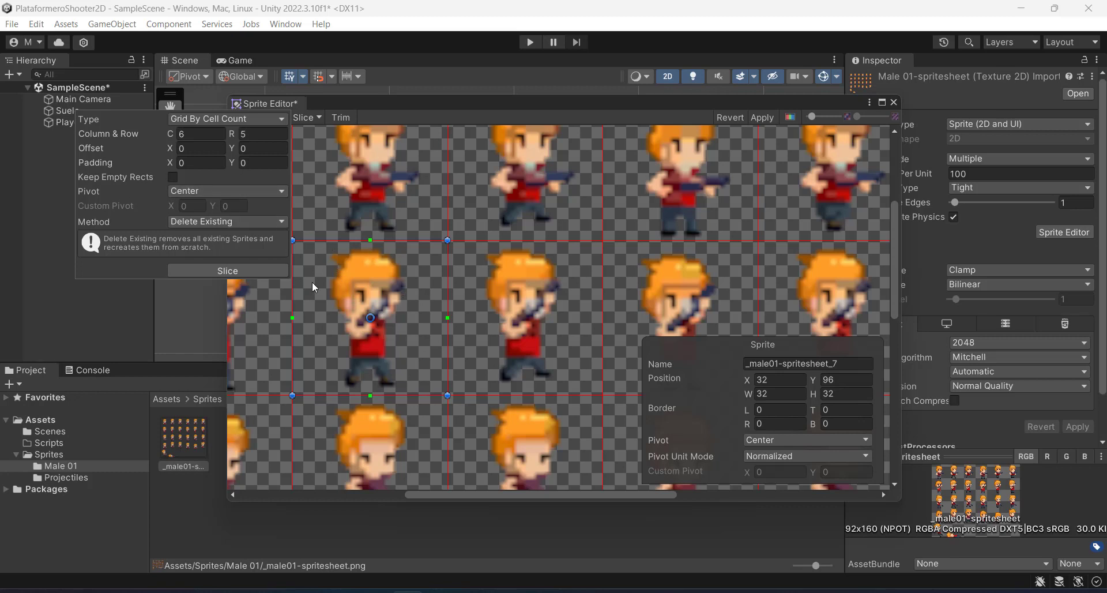
left_click(228, 191)
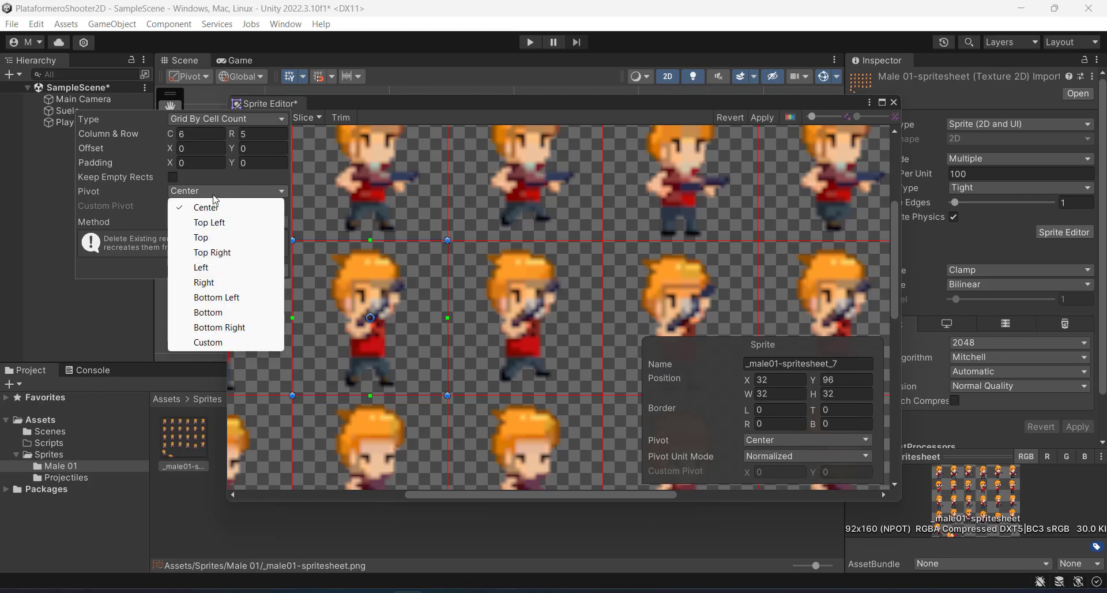
left_click(208, 312)
left_click(208, 271)
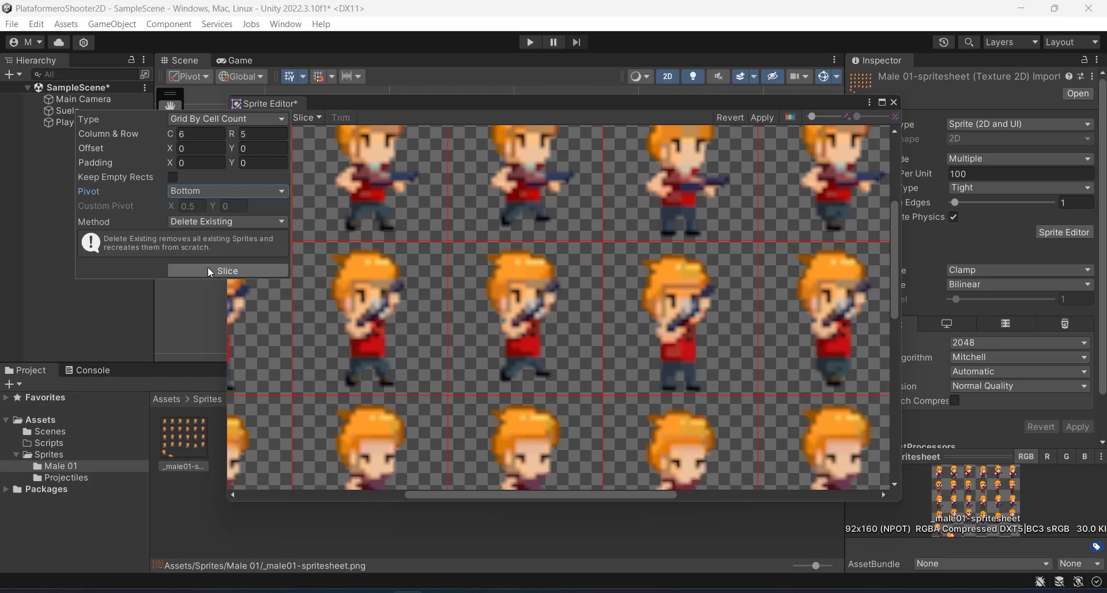
Step: Examine where the pivot sits on individual sprites in the first two rows and review the available pivot options
left_click(392, 316)
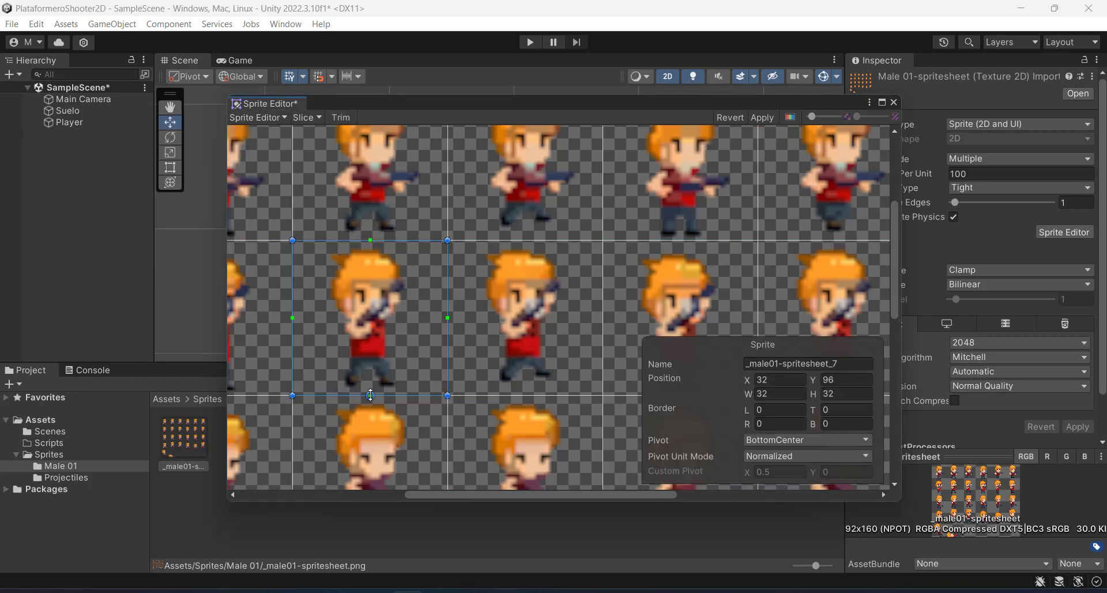
left_click(516, 227)
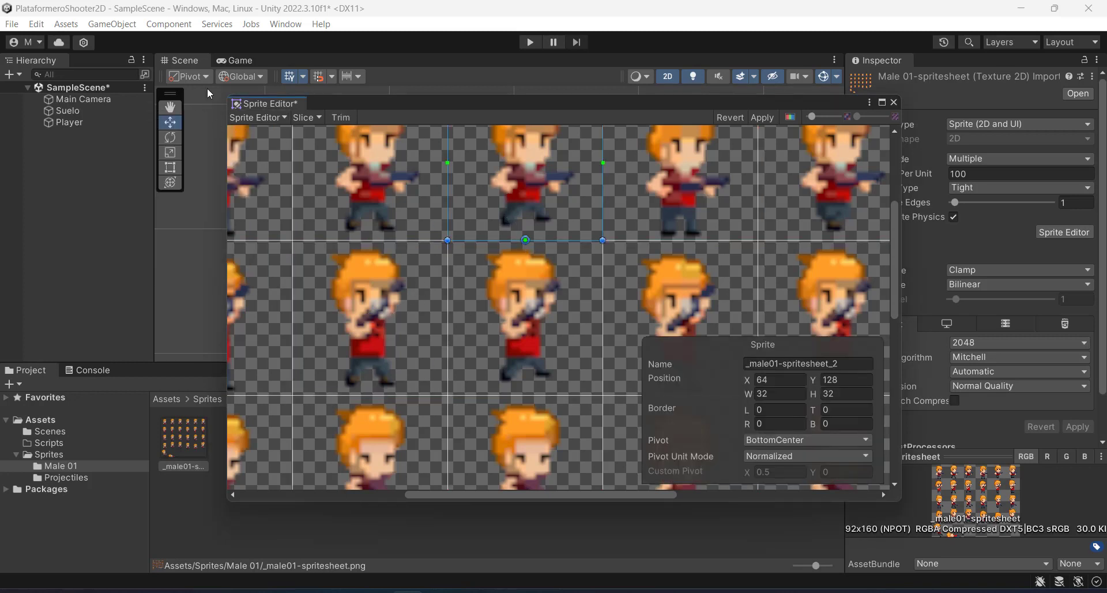
left_click(299, 120)
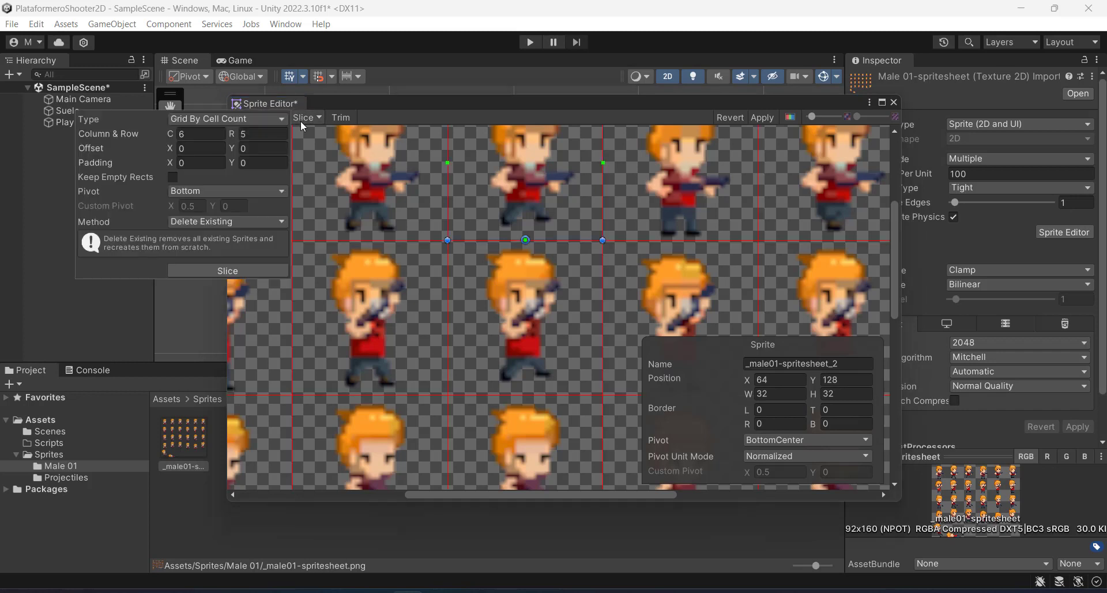
left_click(242, 192)
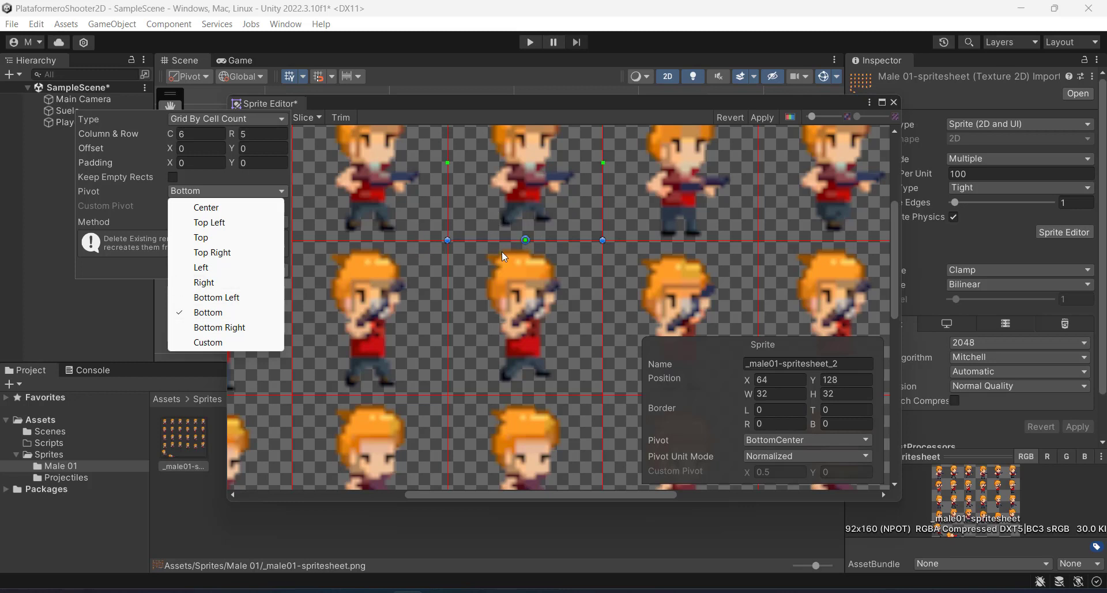
left_click(490, 149)
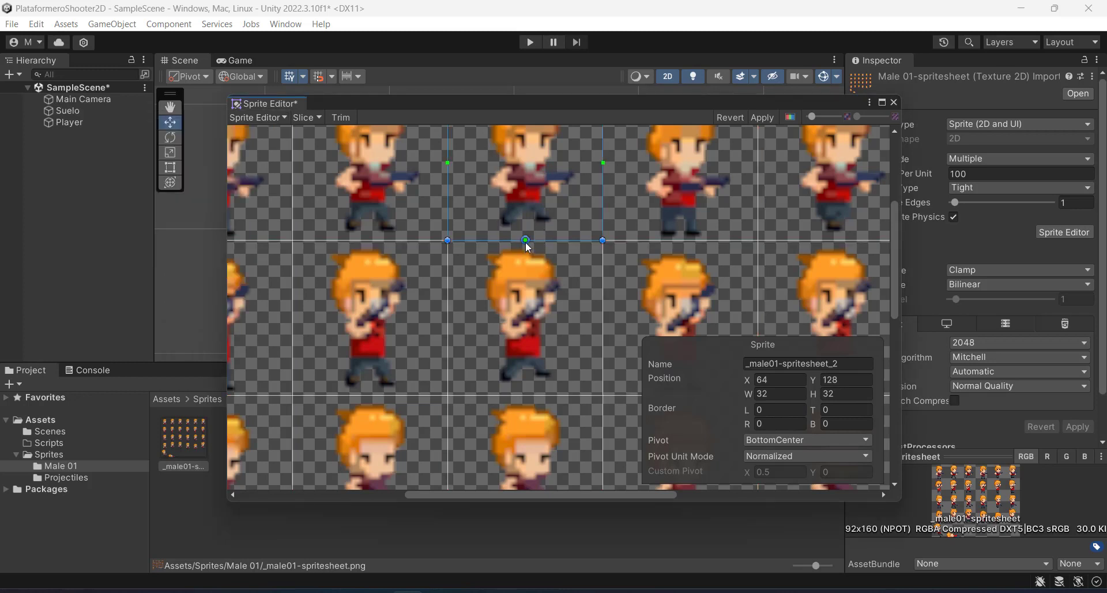
left_click(660, 168)
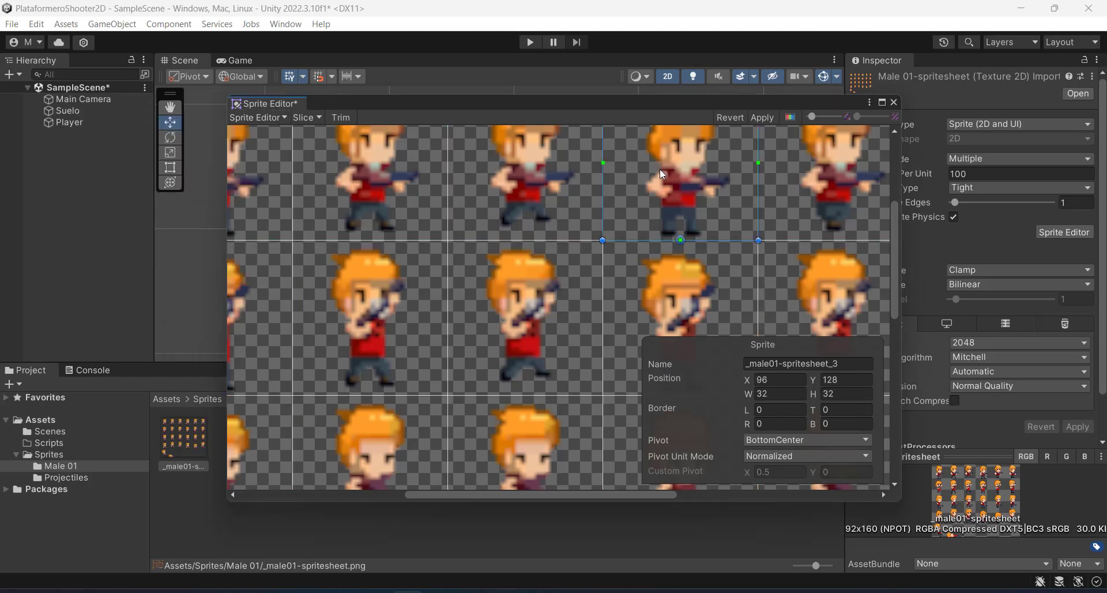
left_click(514, 310)
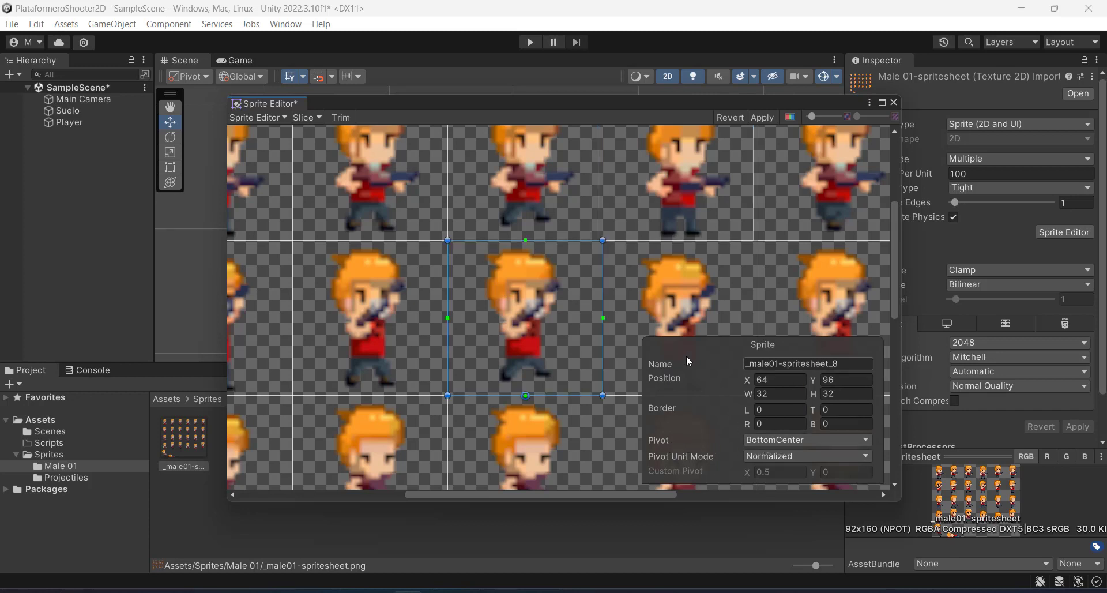
left_click(427, 216)
scroll(427, 215, "down", 5)
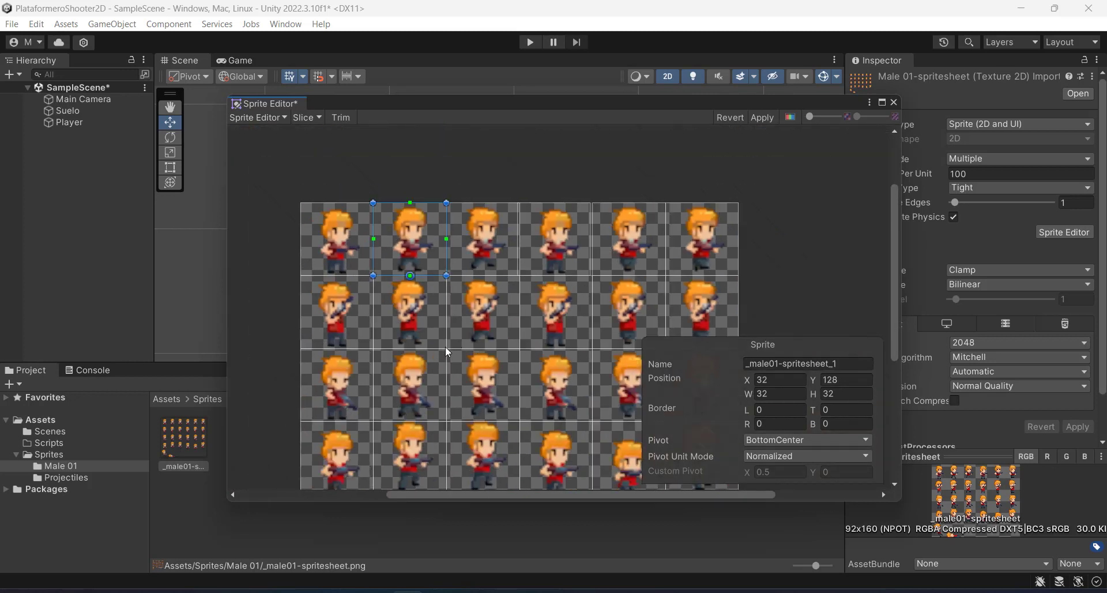
left_click(327, 241)
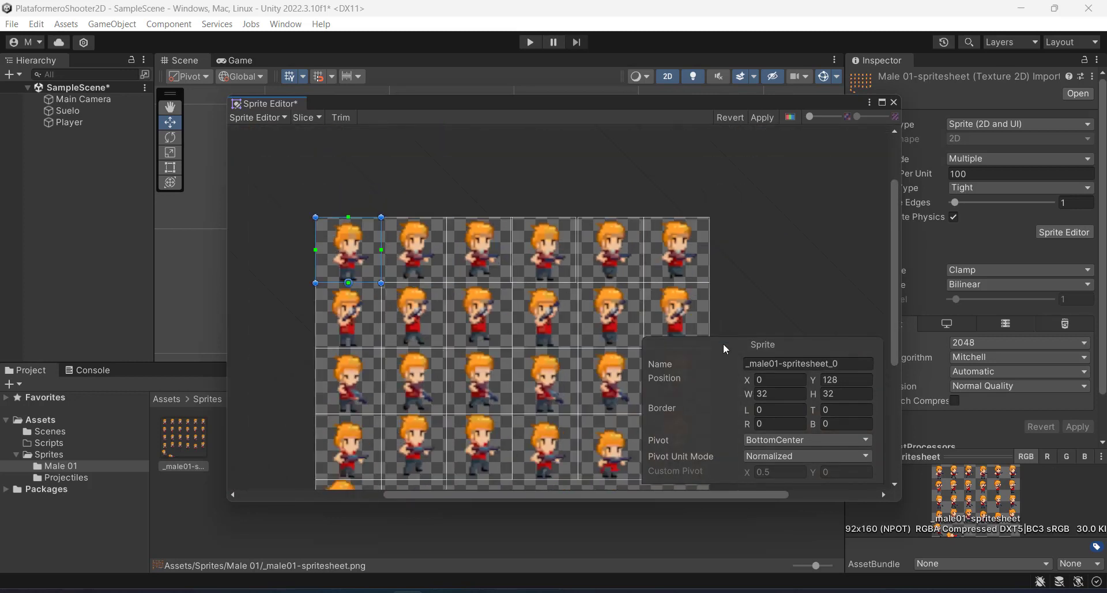
left_click(375, 308)
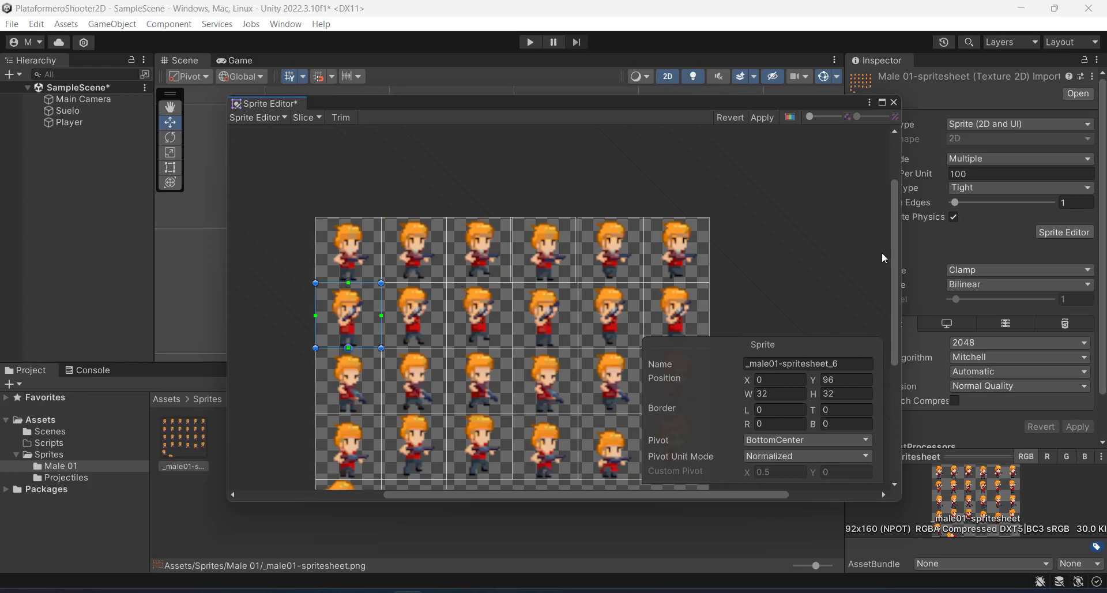
Step: Try moving the slice rectangle of the last row's first sprite across the empty cells, and undo the move
left_click_drag(893, 263, 892, 313)
left_click(347, 373)
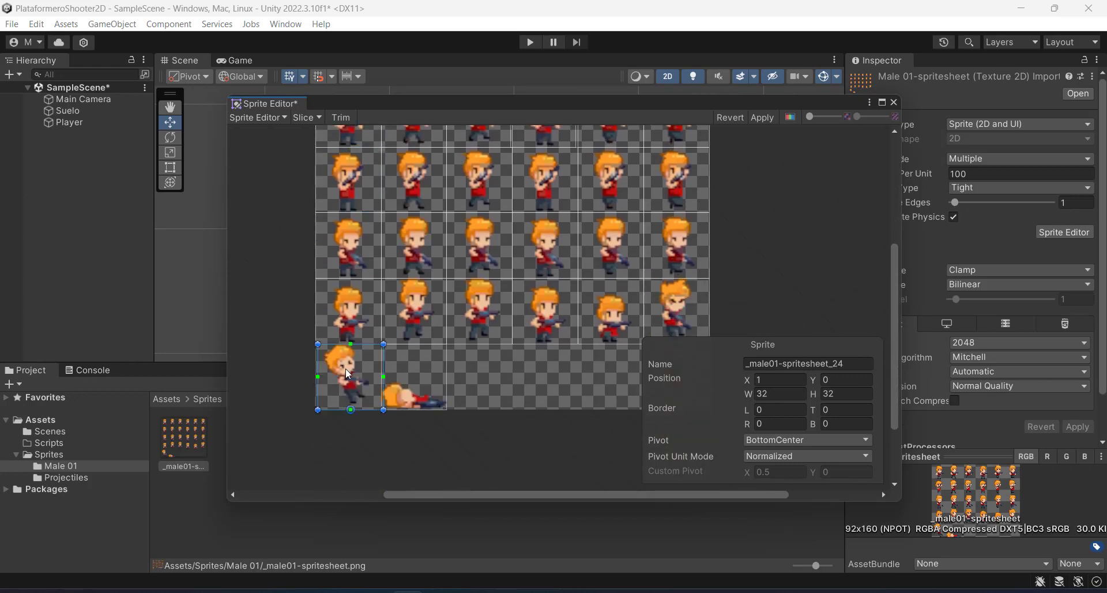
left_click_drag(336, 371, 526, 374)
key("ctrl+z")
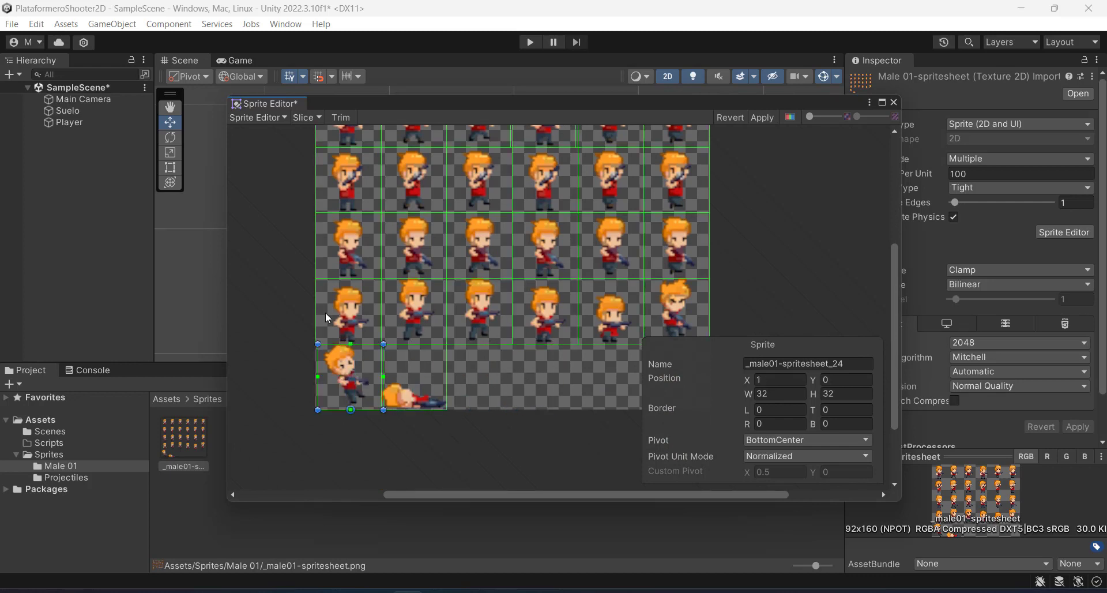
Step: Re-slice the spritesheet with the same grid and Bottom pivot to realign the last row's first sprite
left_click(314, 117)
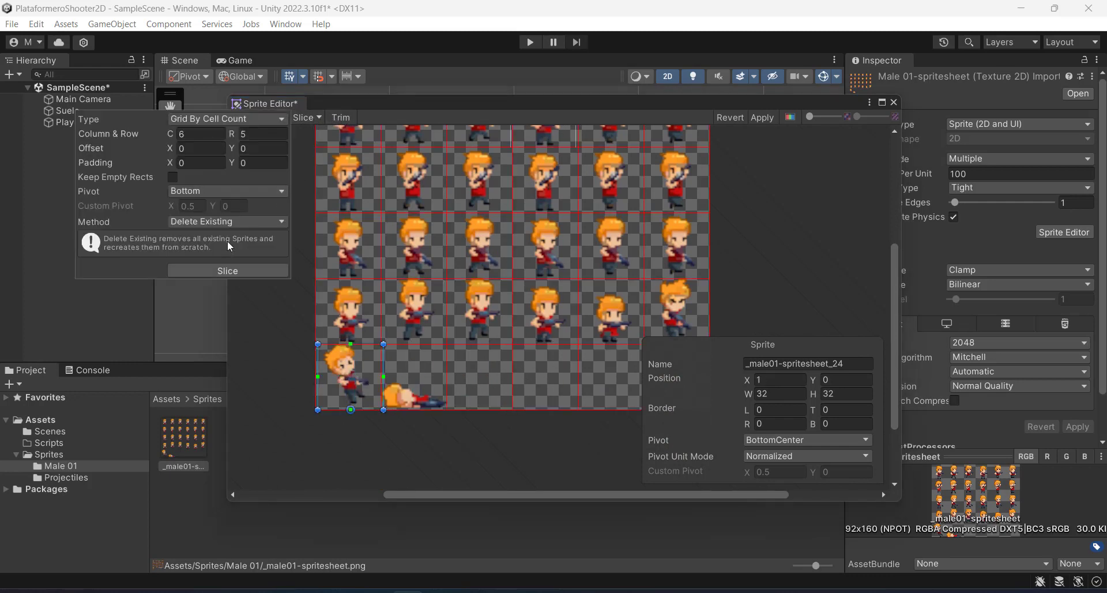
left_click(233, 268)
left_click(332, 356)
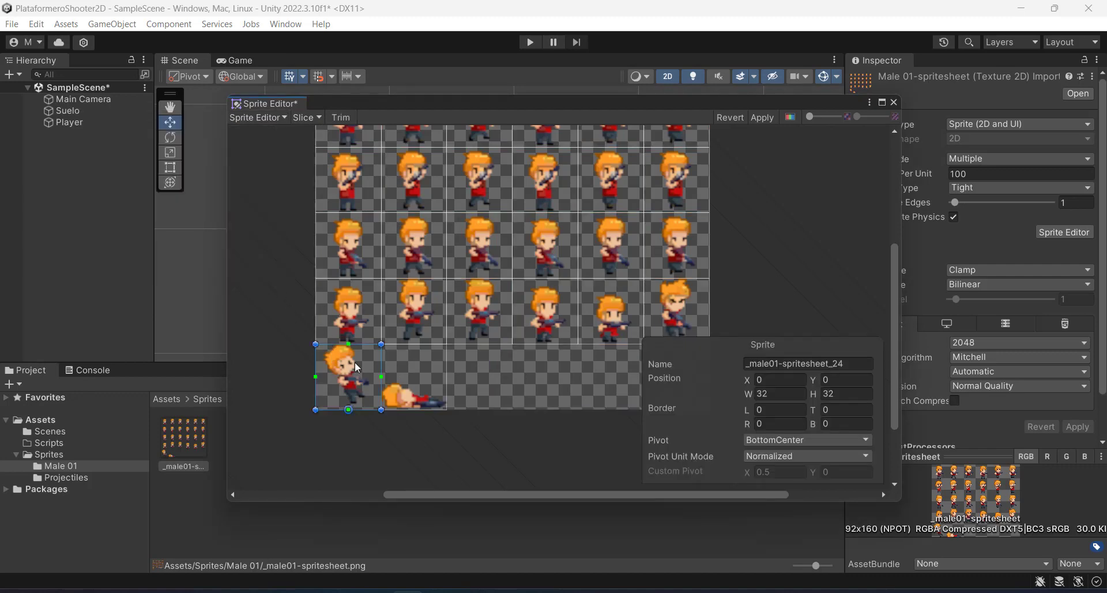
Step: Check the slice rectangles and pivots of sprites in the third and fourth rows
scroll(366, 260, "up", 2)
left_click(424, 341)
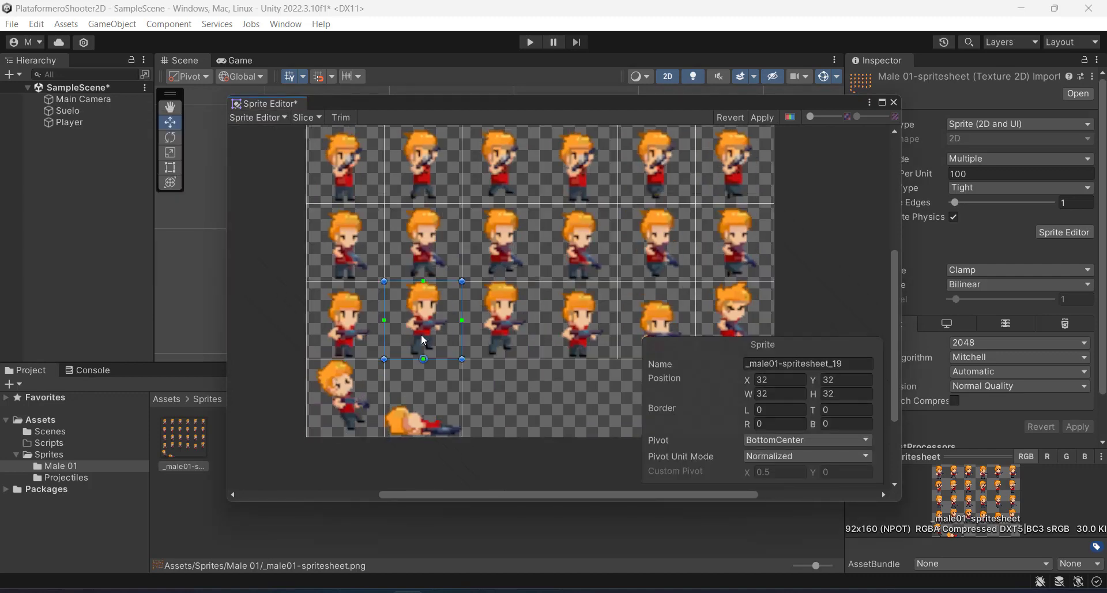
left_click(384, 253)
left_click(429, 226)
left_click(507, 243)
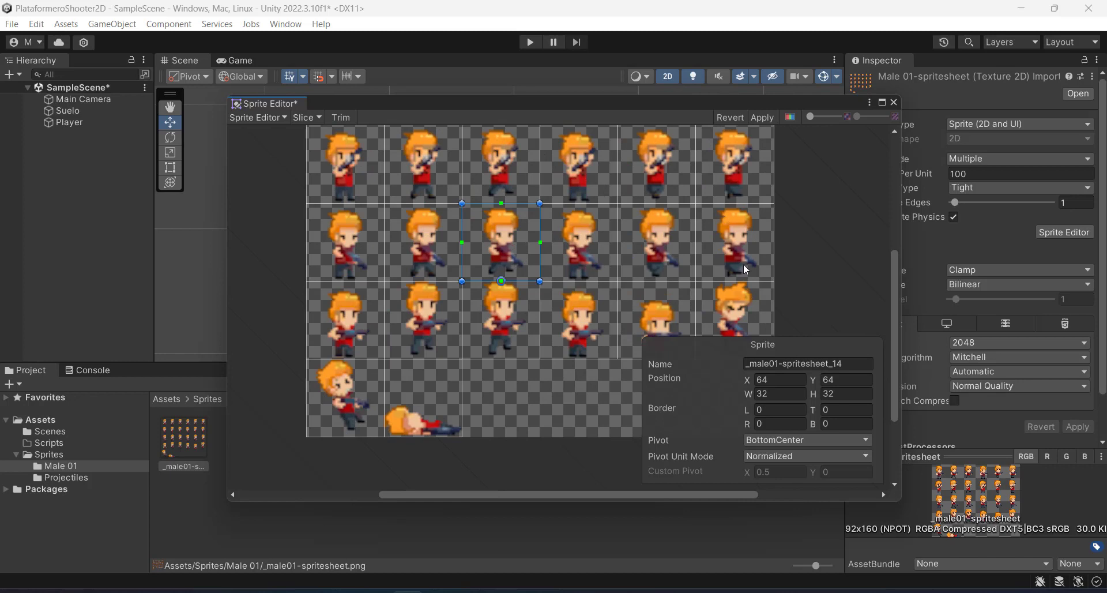
Step: Examine up close where the bottom-center pivot sits on the fourth sprite of the second row
scroll(566, 343, "down", 1)
left_click(576, 187)
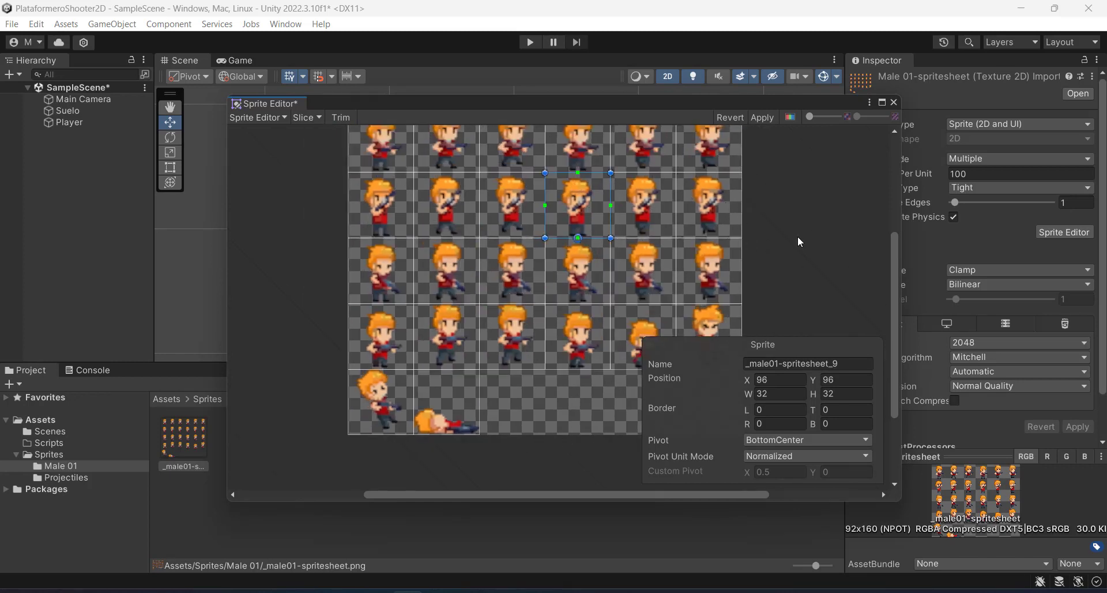
middle_click_drag(797, 236, 762, 367)
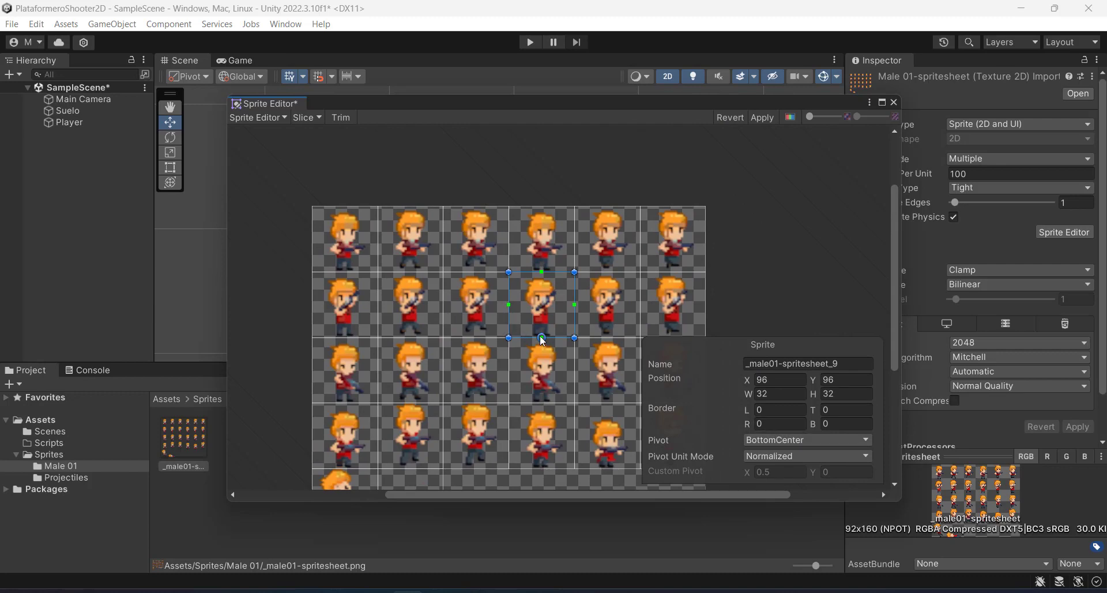
scroll(542, 339, "up", 4)
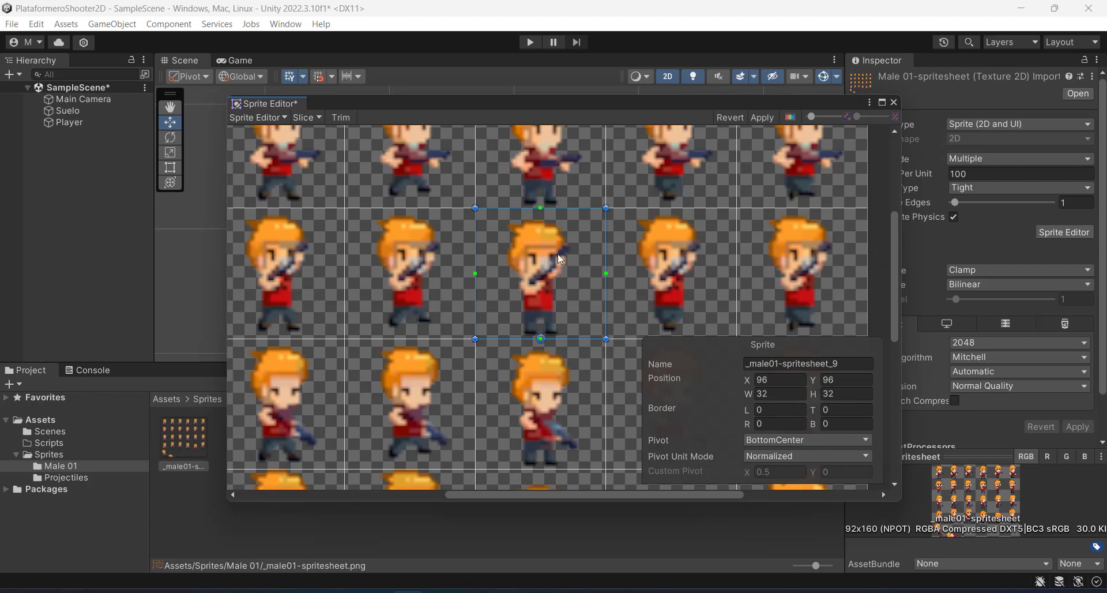
scroll(778, 244, "down", 4)
scroll(607, 305, "up", 3)
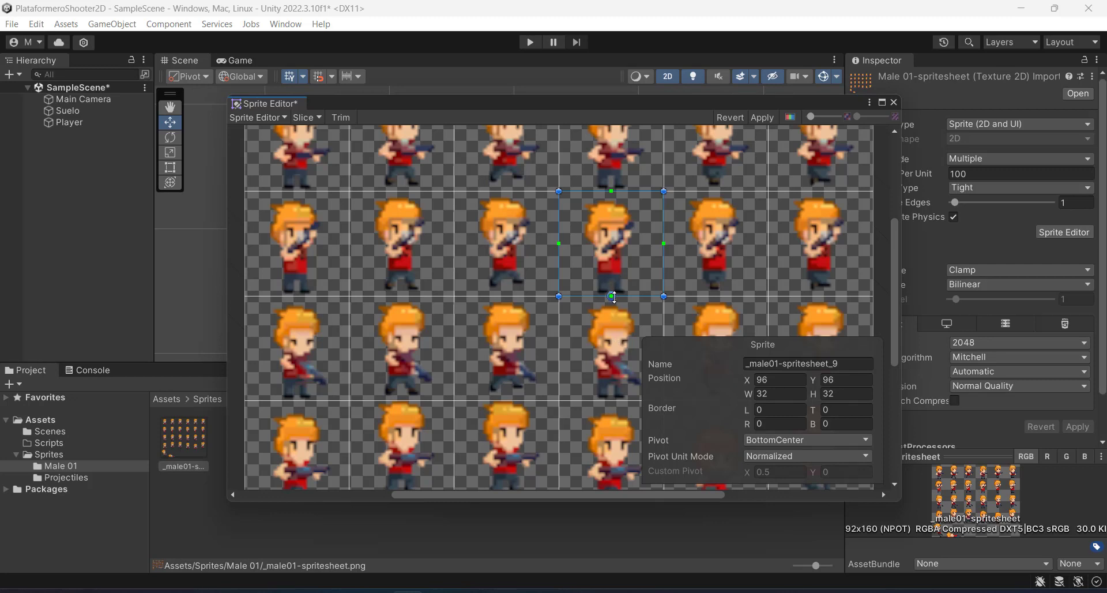
scroll(505, 233, "down", 4)
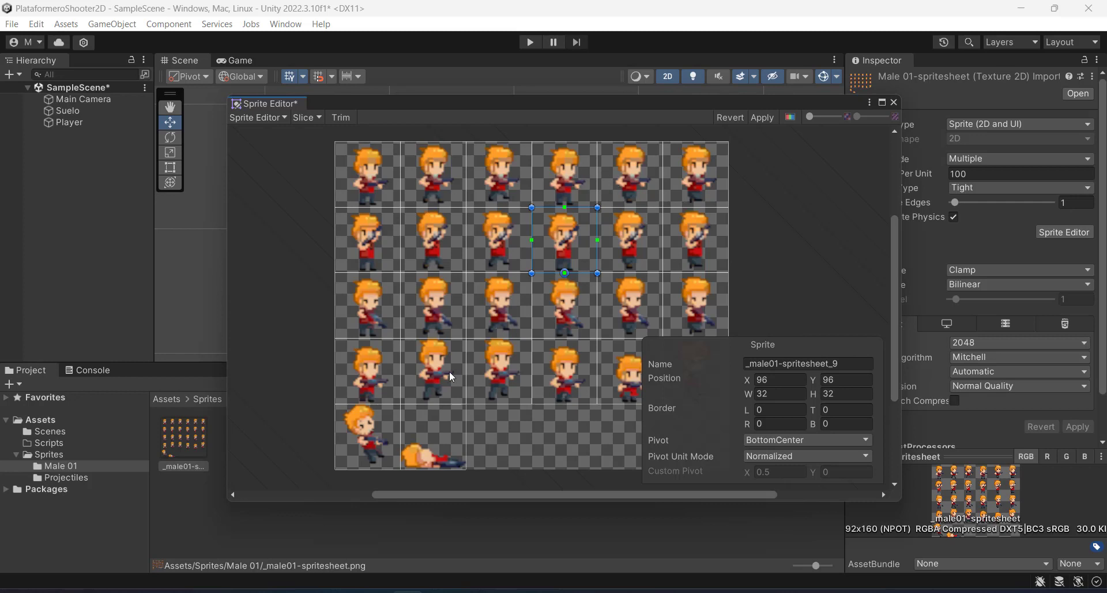
Step: Spot-check sprites in the third and fourth columns, then apply the slicing and close the Sprite Editor
left_click(489, 191)
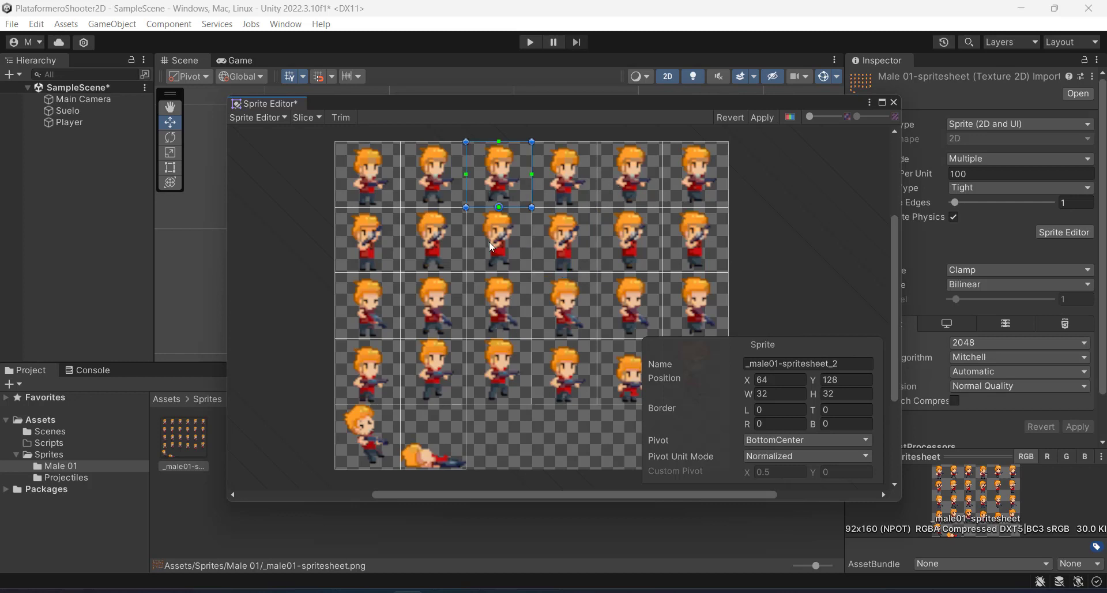
left_click(489, 241)
left_click(496, 304)
left_click(563, 307)
left_click(568, 234)
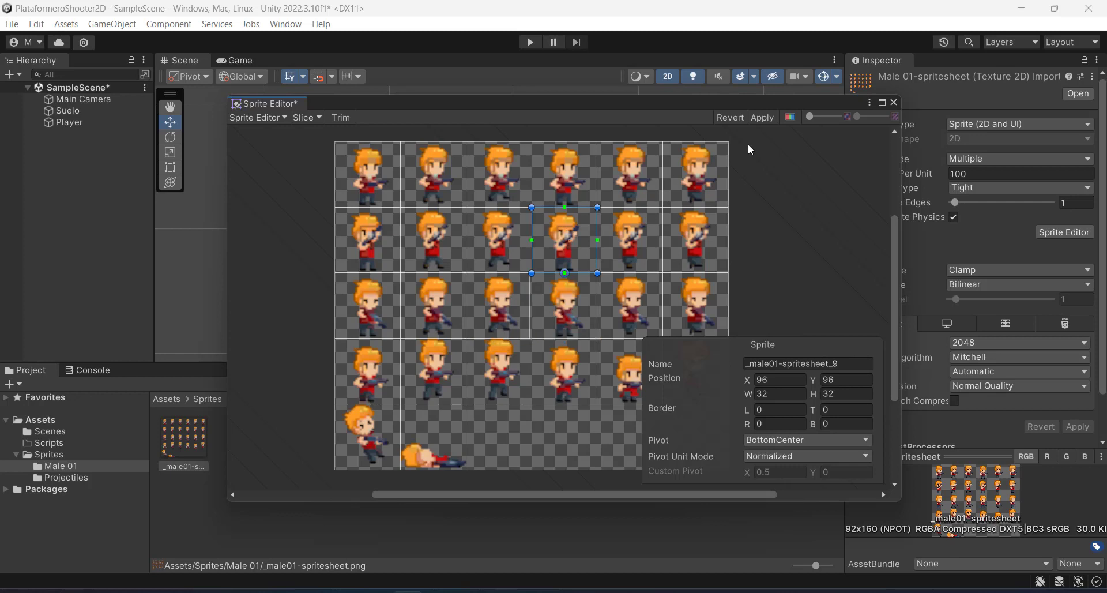
left_click(766, 116)
left_click(894, 102)
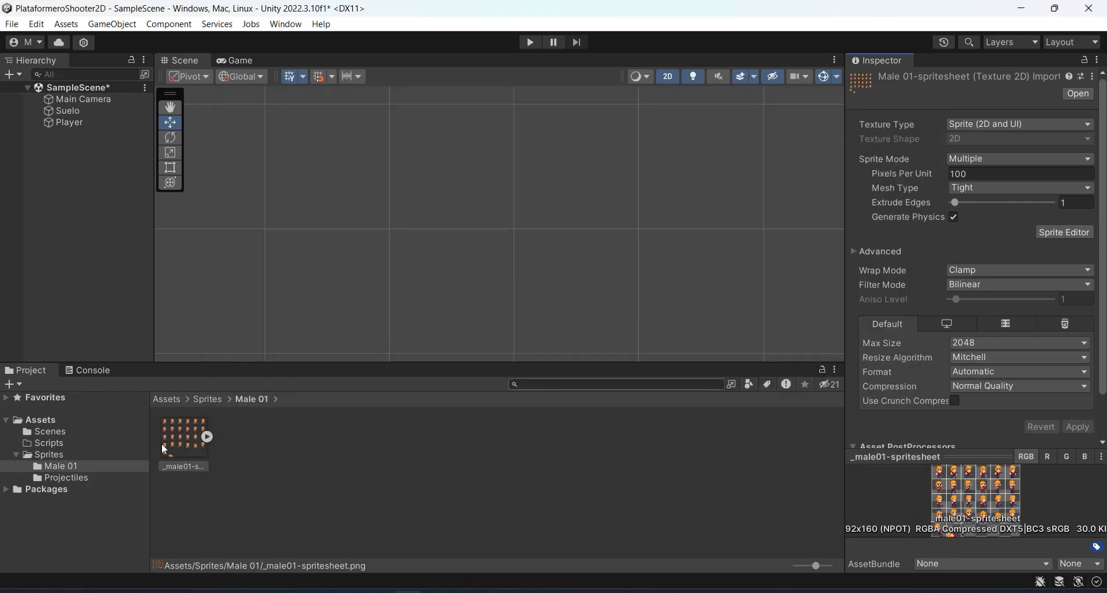
Step: Expand the sliced Male 01 spritesheet and assign _male01-spritesheet_0 as the sprite of the Player's Sprite Renderer
left_click(80, 124)
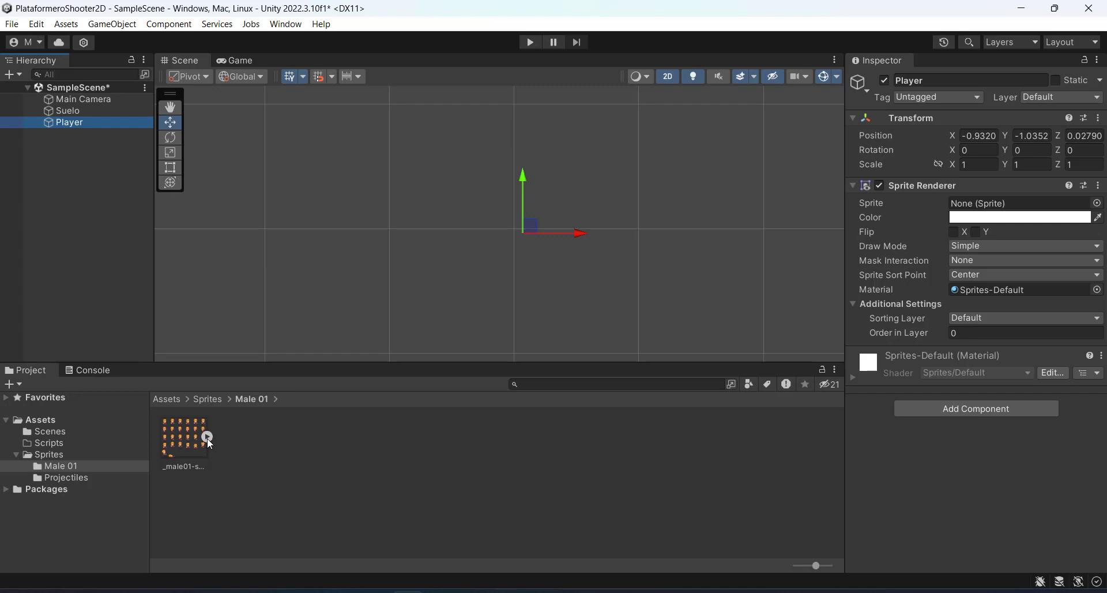
left_click(208, 438)
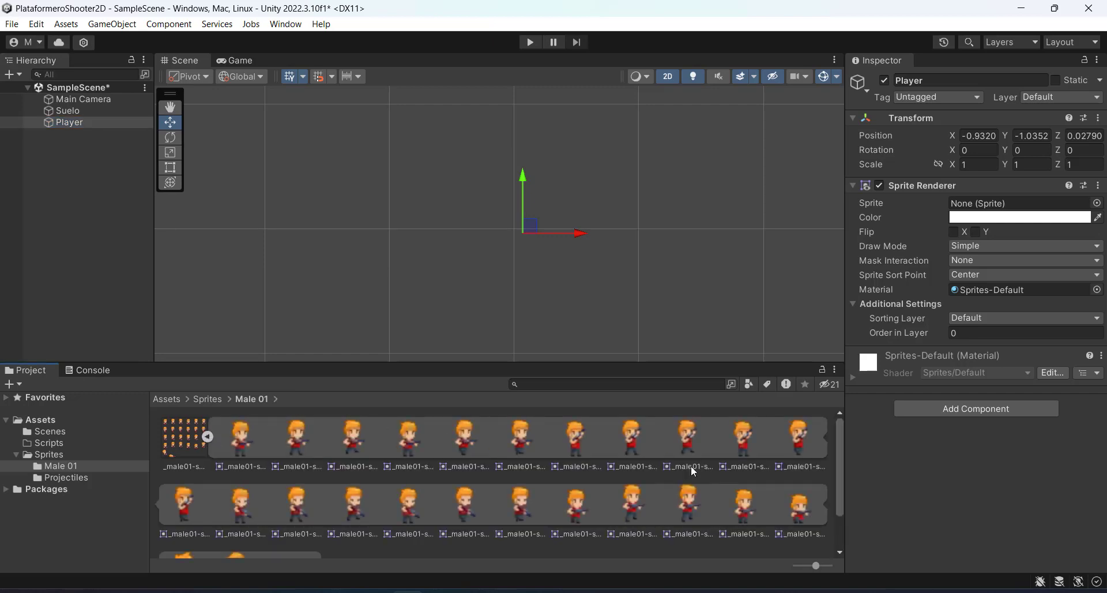
scroll(407, 524, "up", 2)
scroll(606, 478, "down", 2)
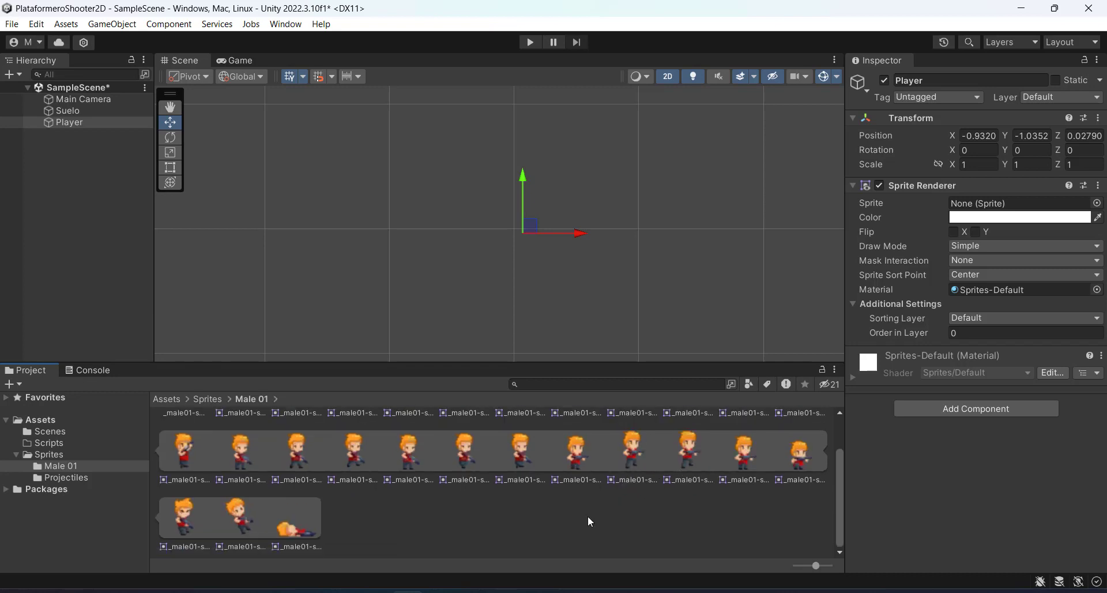
scroll(461, 514, "up", 2)
left_click(237, 447)
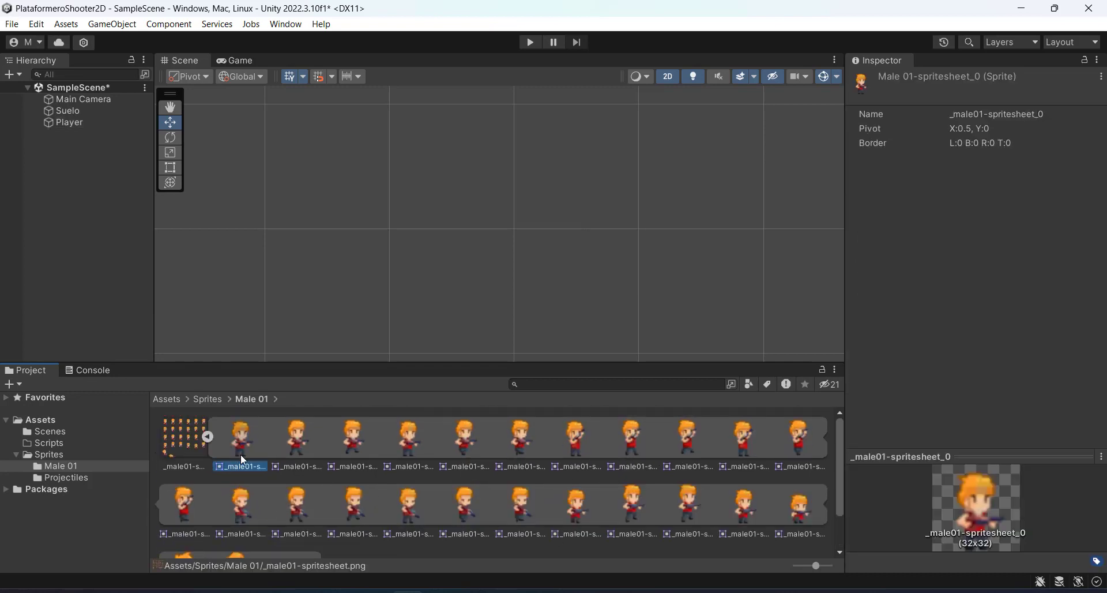
left_click(64, 122)
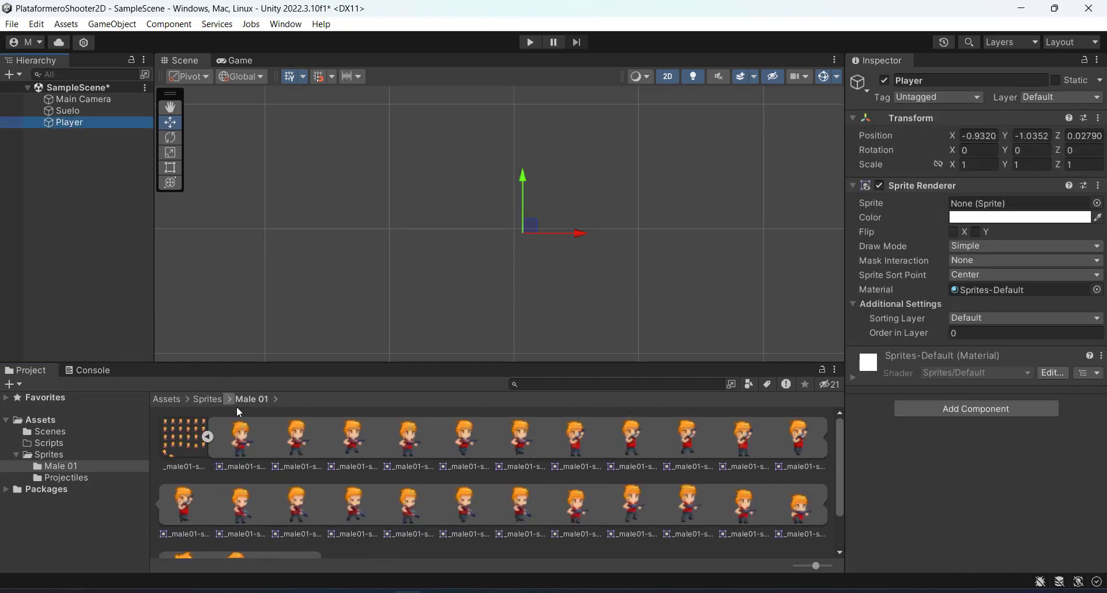
left_click_drag(247, 418, 982, 205)
Step: Move the Player slightly down and to the right in the scene, to about X -0.9, Y -1.115
scroll(531, 227, "up", 1)
scroll(532, 226, "up", 5)
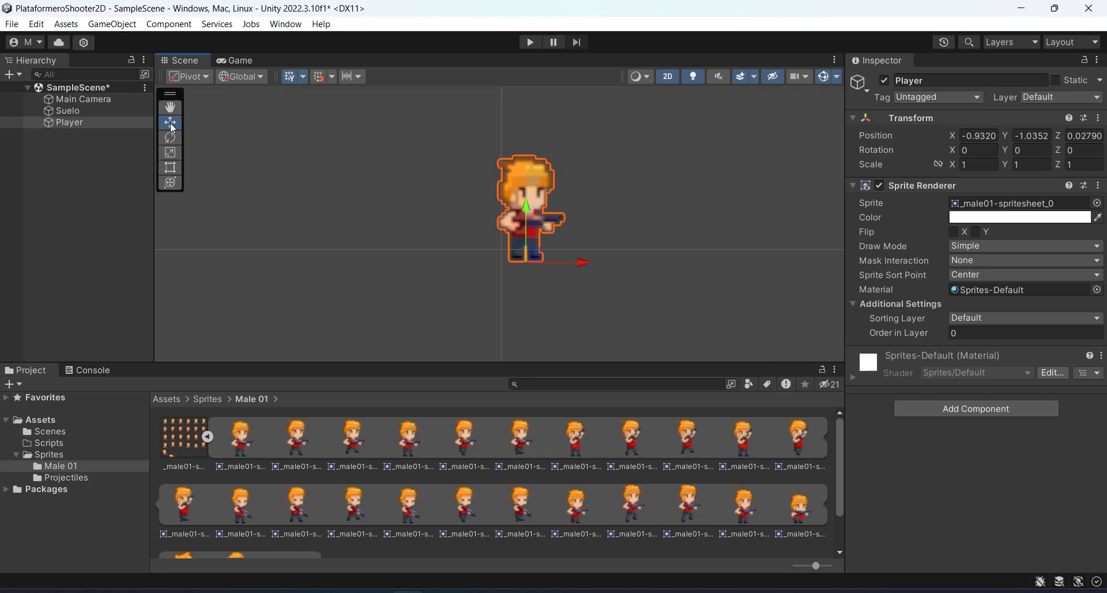
left_click_drag(525, 266, 537, 295)
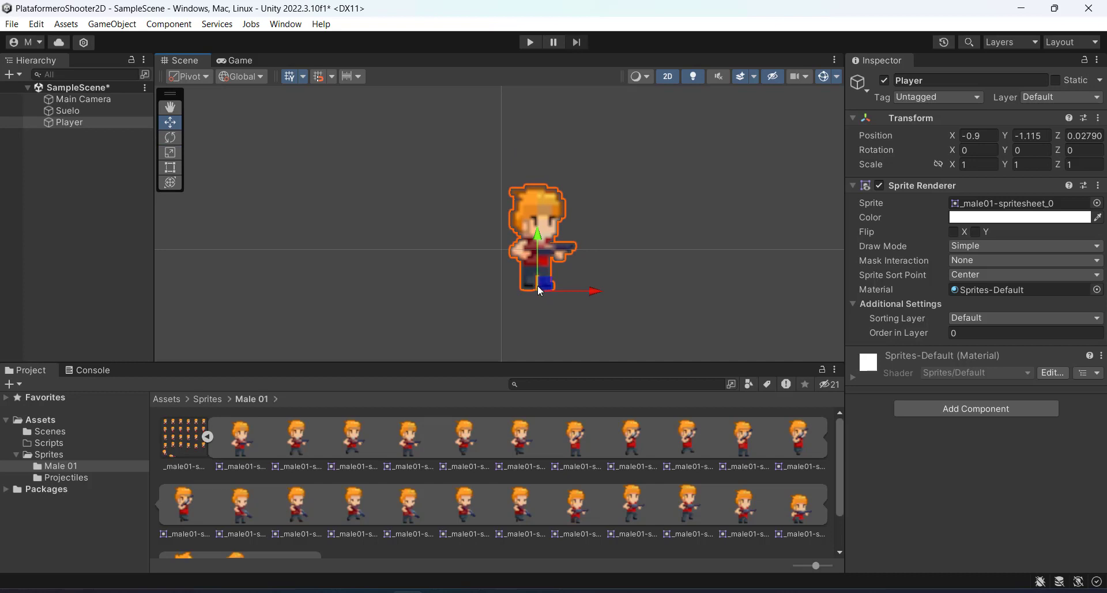
Step: Try rotating the Player 90 and then 45 degrees around Z to test the foot pivot, and reset the rotation to 0
left_click(1023, 149)
left_click(1071, 150)
type("90")
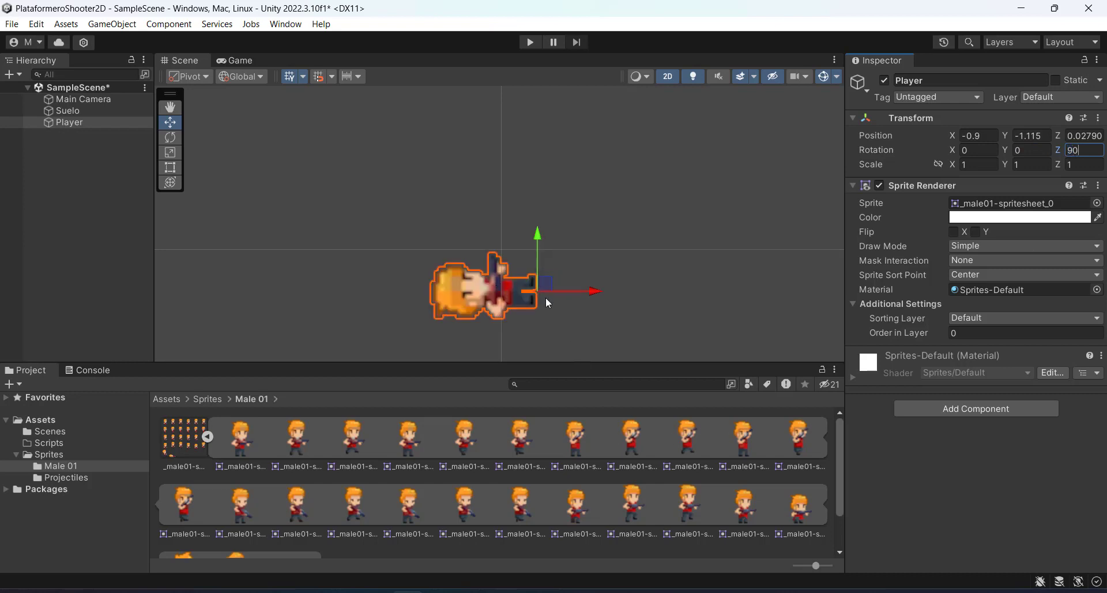
left_click(1060, 152)
type("45")
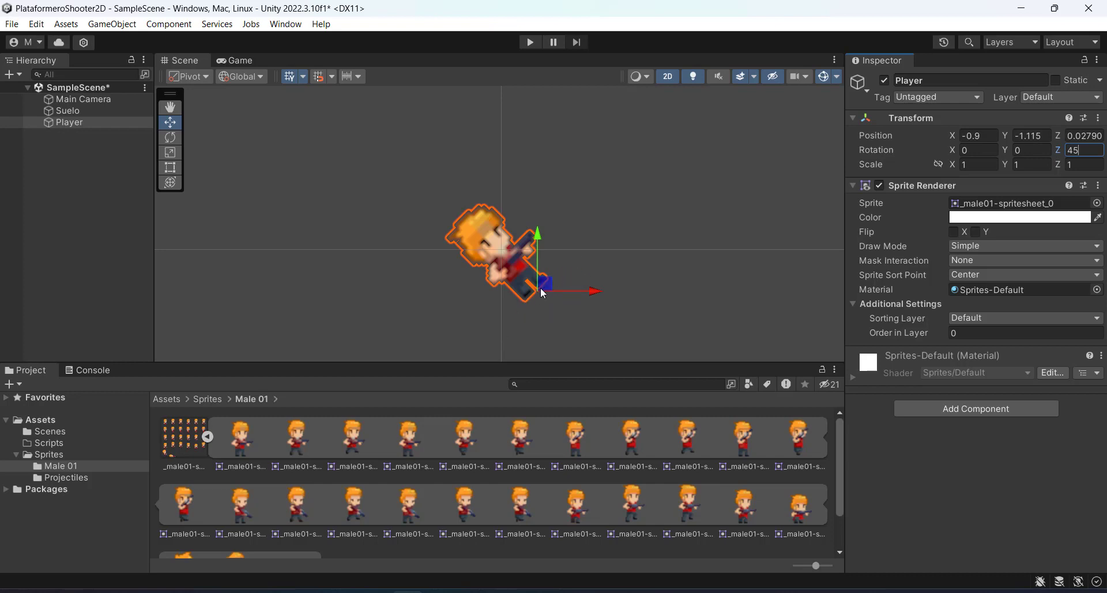
left_click(1067, 151)
type("0")
Step: Inspect the Player, Suelo and Main Camera by framing each in the Scene view, ending focused on the Player
scroll(577, 222, "up", 5)
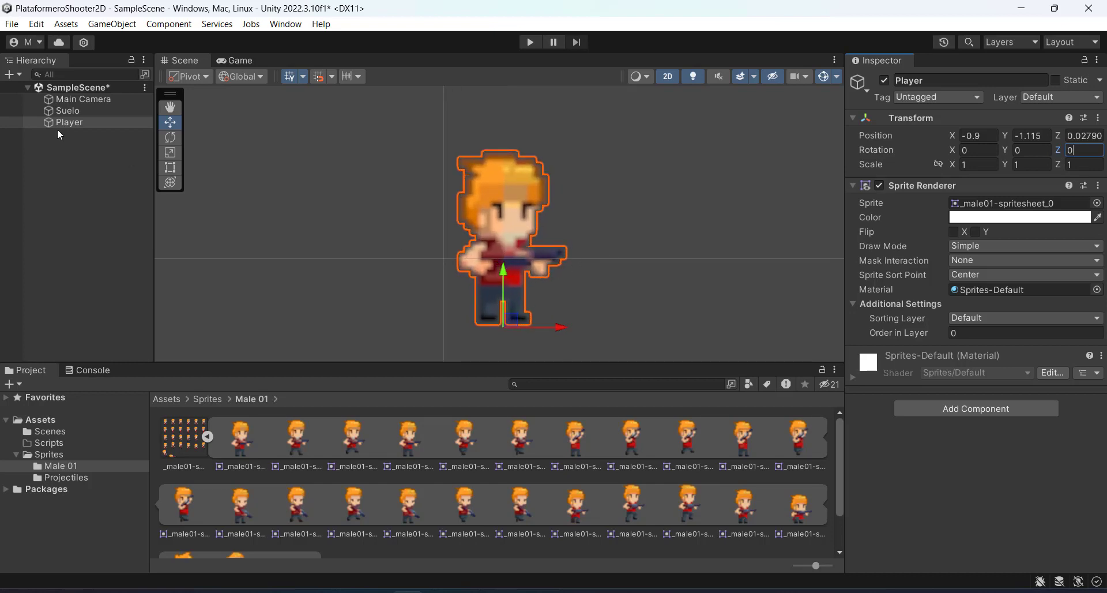
left_click(70, 112)
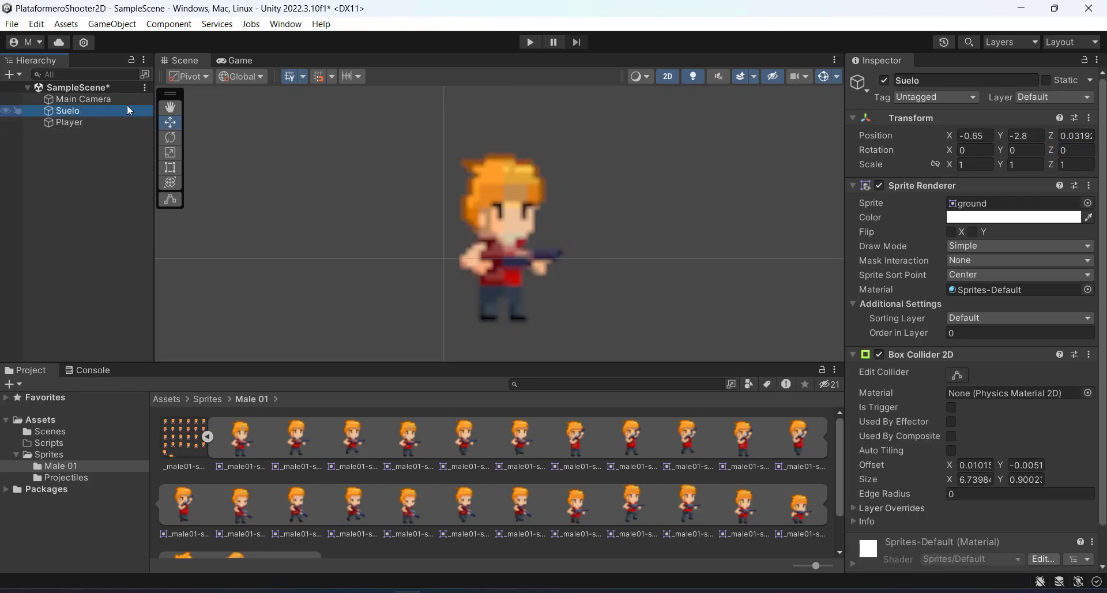
left_click(92, 123)
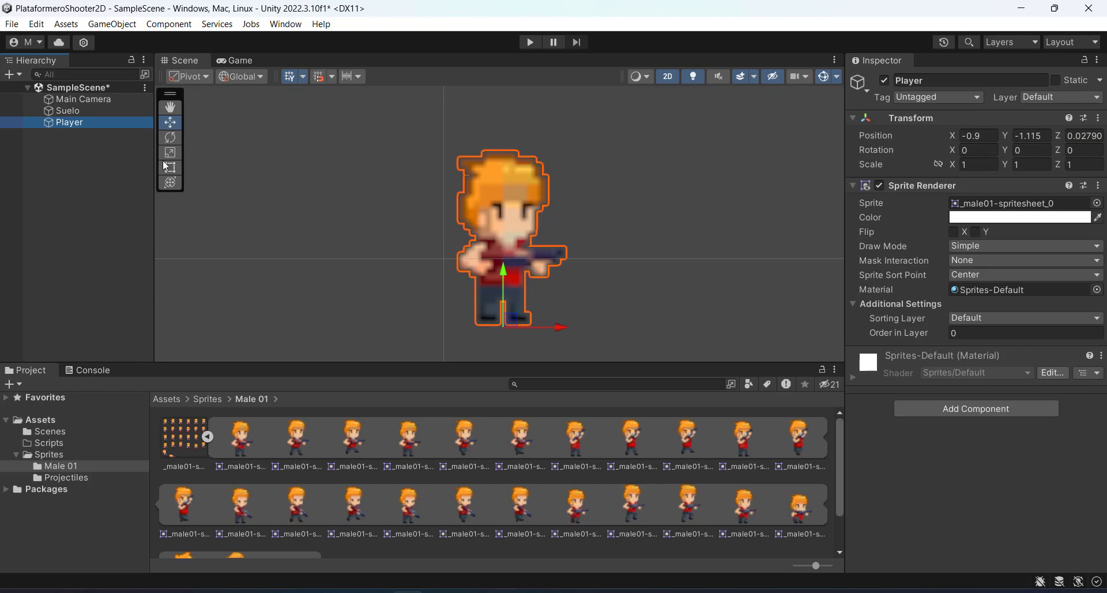
scroll(496, 245, "down", 2)
scroll(309, 203, "down", 1)
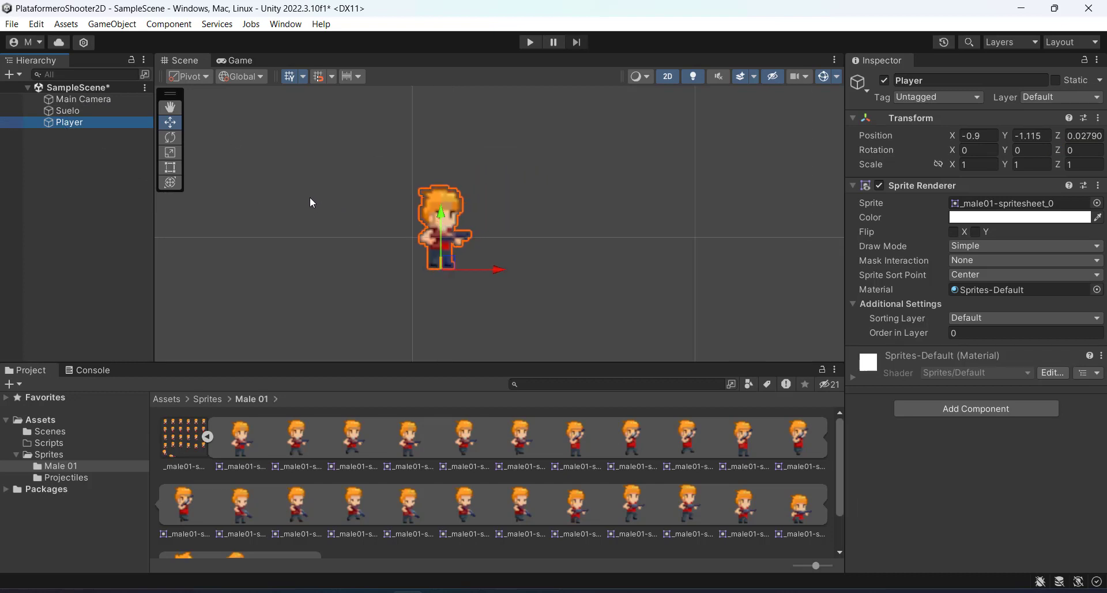
middle_click_drag(534, 250, 389, 230)
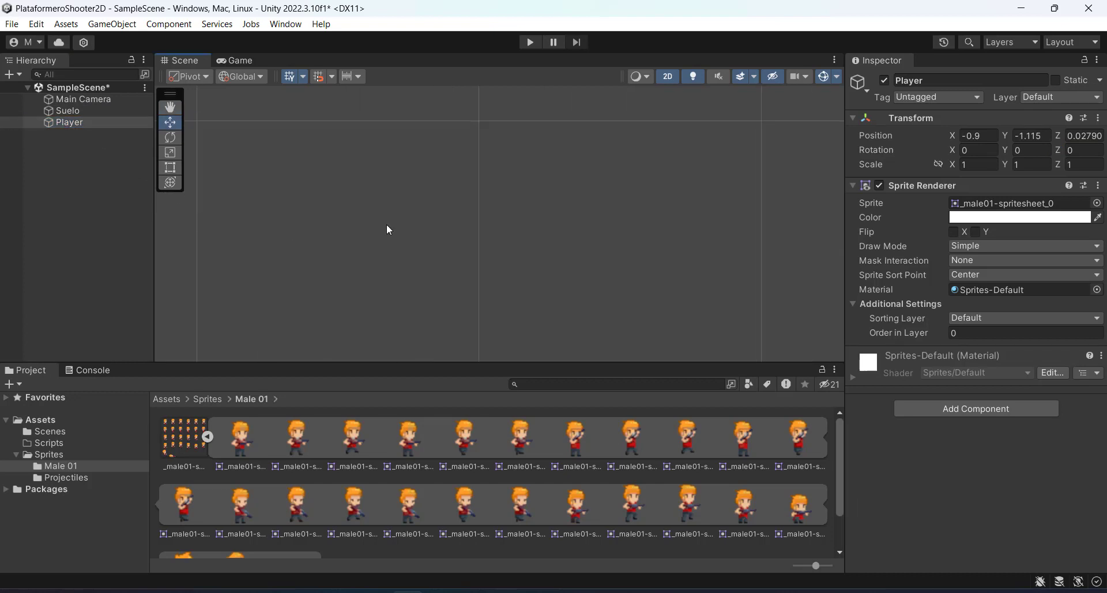
double_click(46, 122)
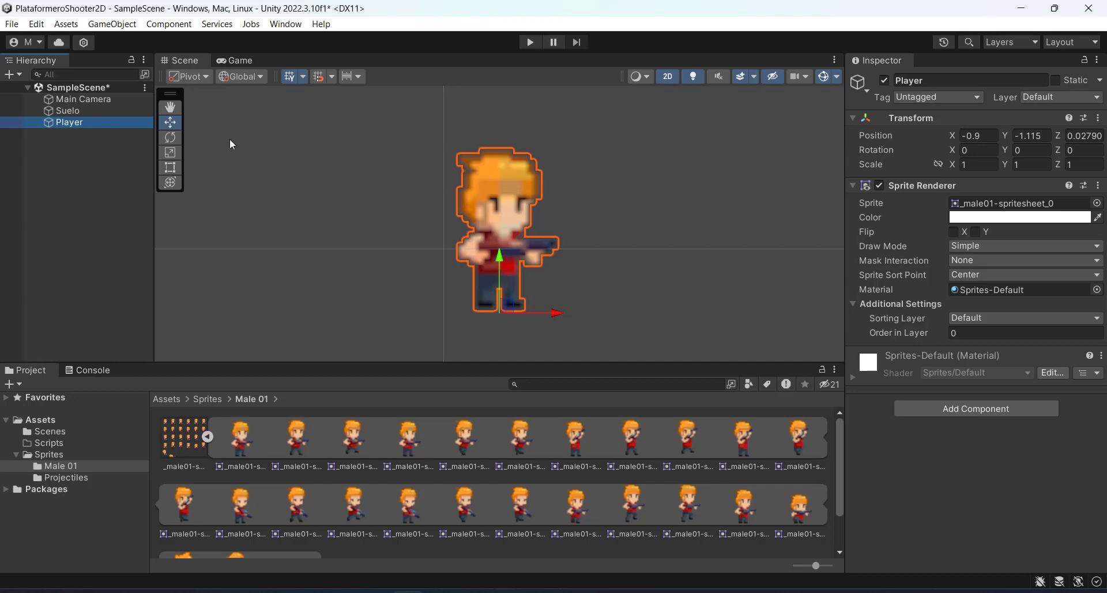
double_click(52, 113)
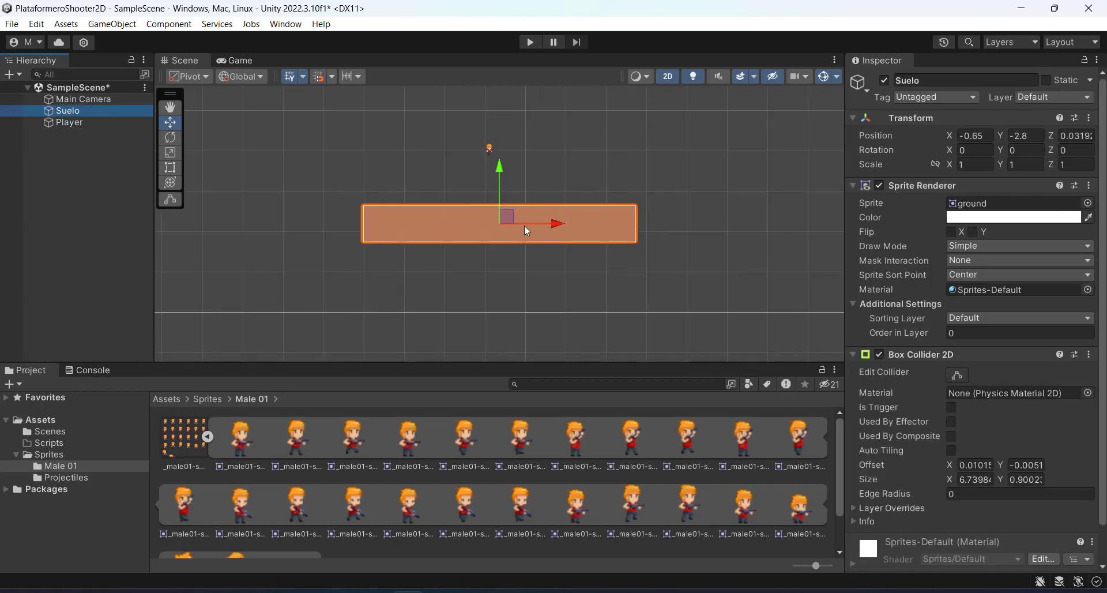
double_click(50, 99)
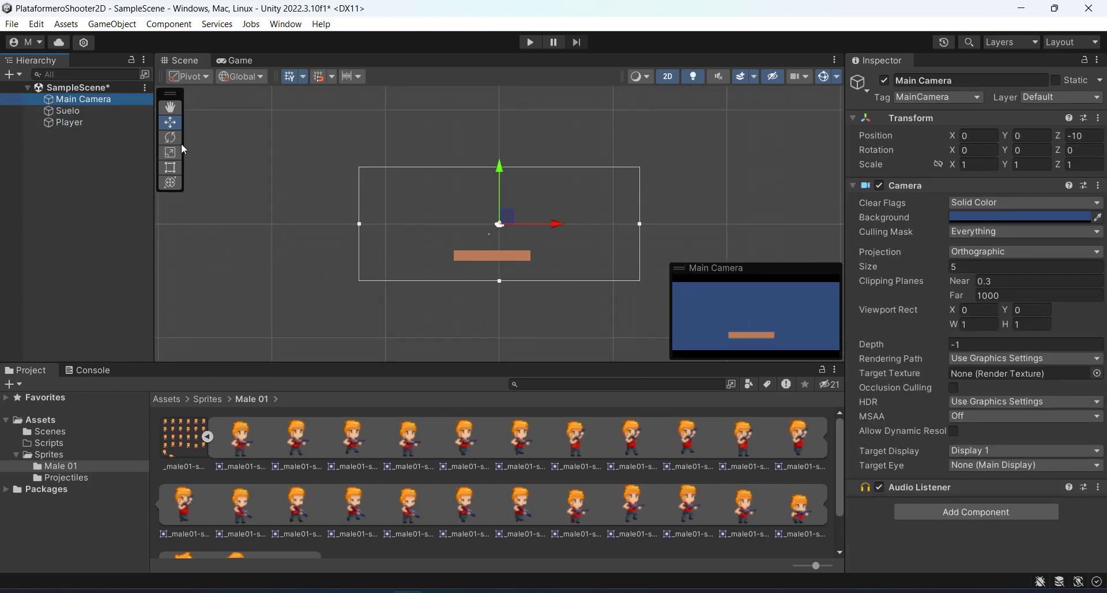
double_click(46, 123)
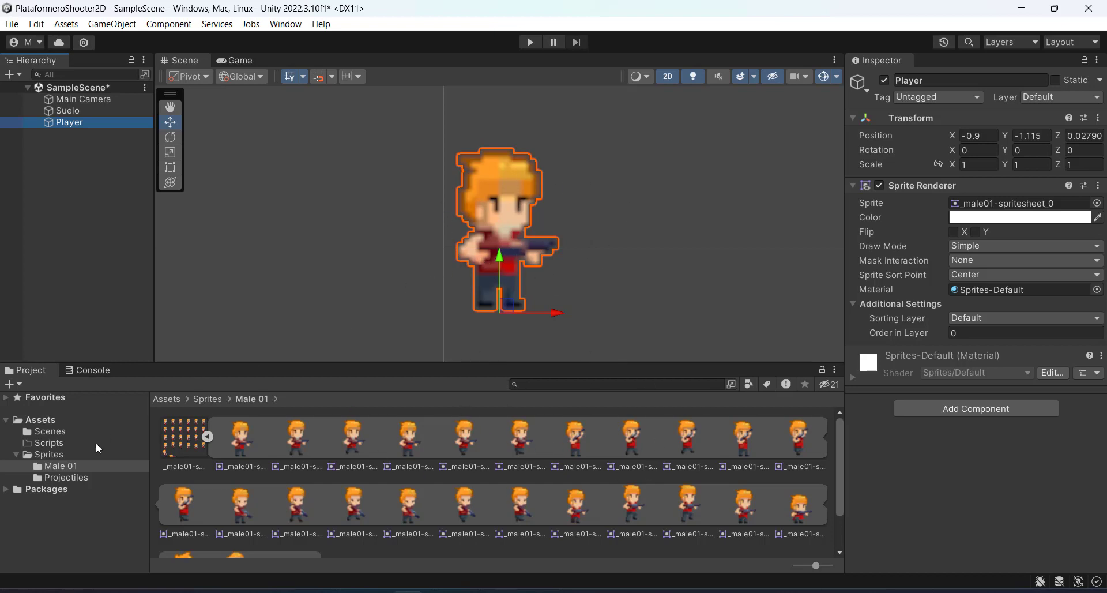
Step: Set the Male 01 spritesheet's Filter Mode to Point (no filter) and apply the import settings
left_click(236, 440)
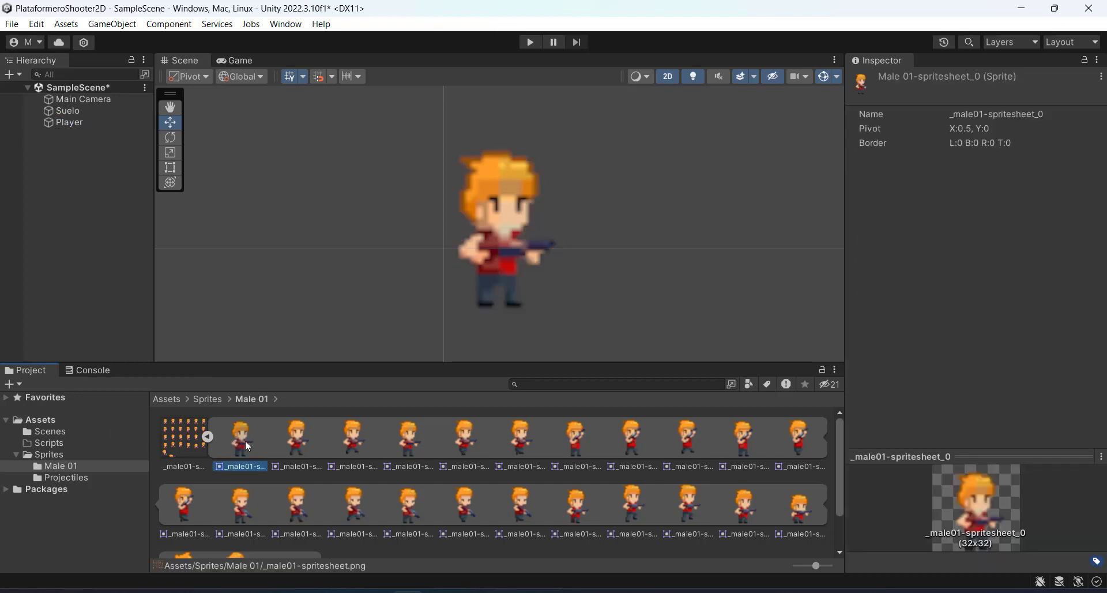
left_click(179, 446)
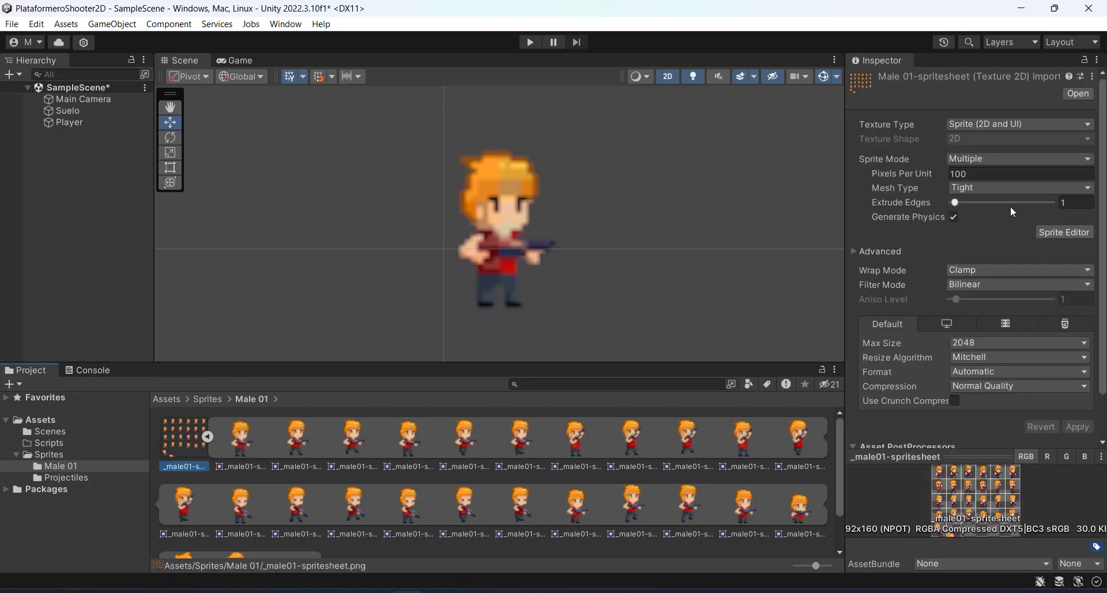
scroll(1010, 205, "down", 3)
scroll(1020, 226, "up", 2)
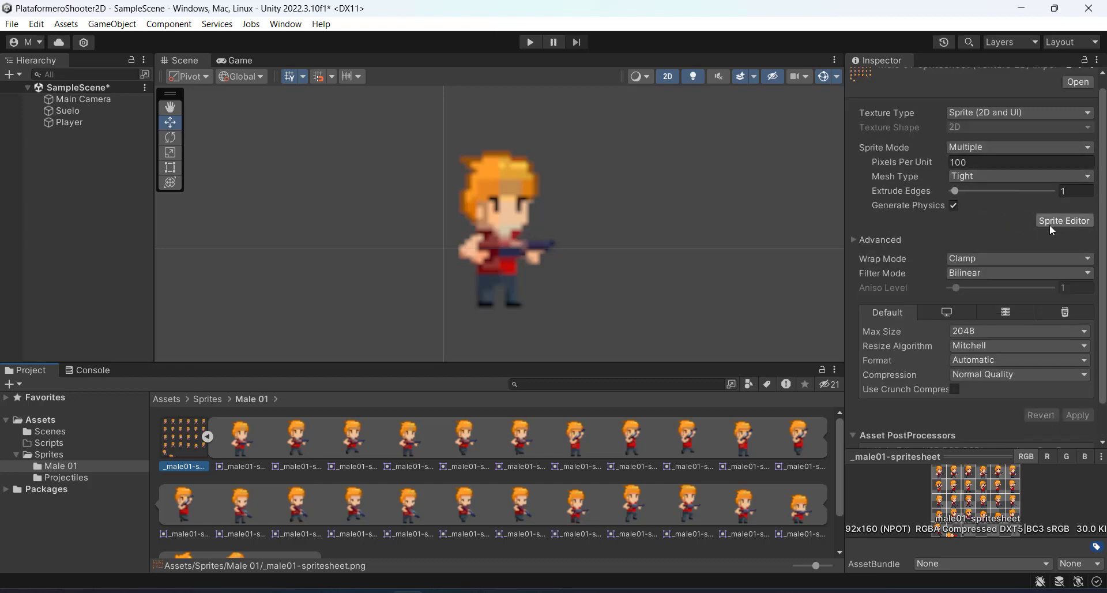
scroll(992, 228, "down", 2)
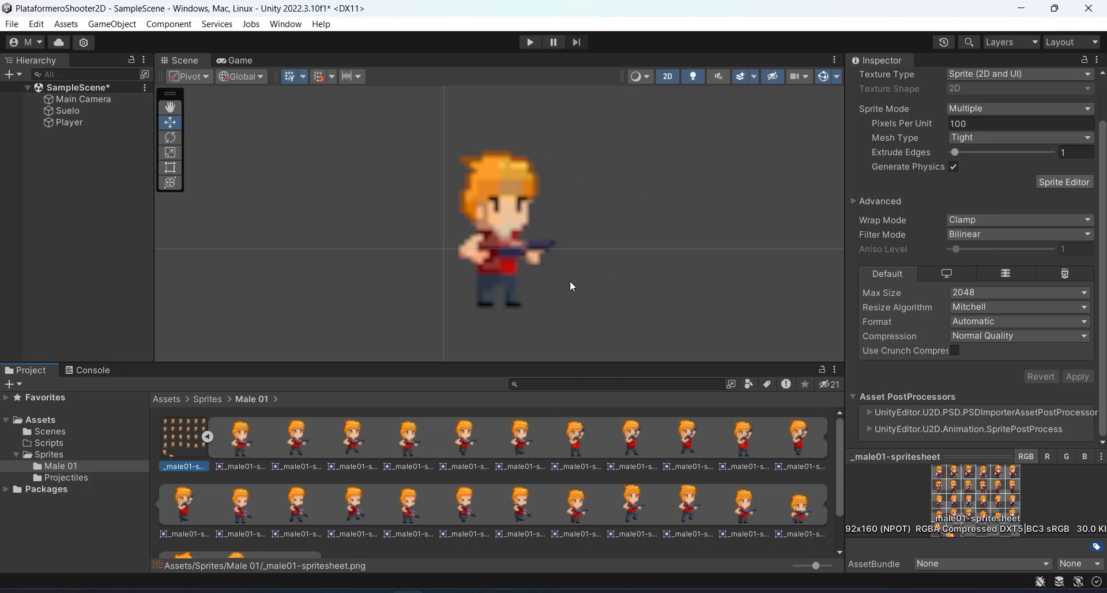
left_click(989, 235)
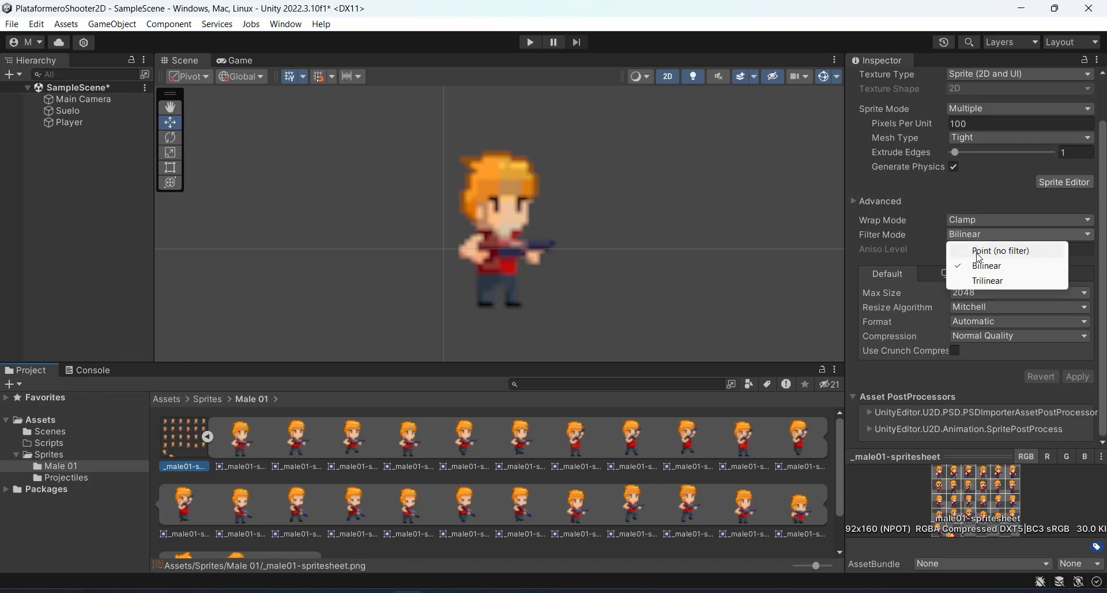
left_click(984, 255)
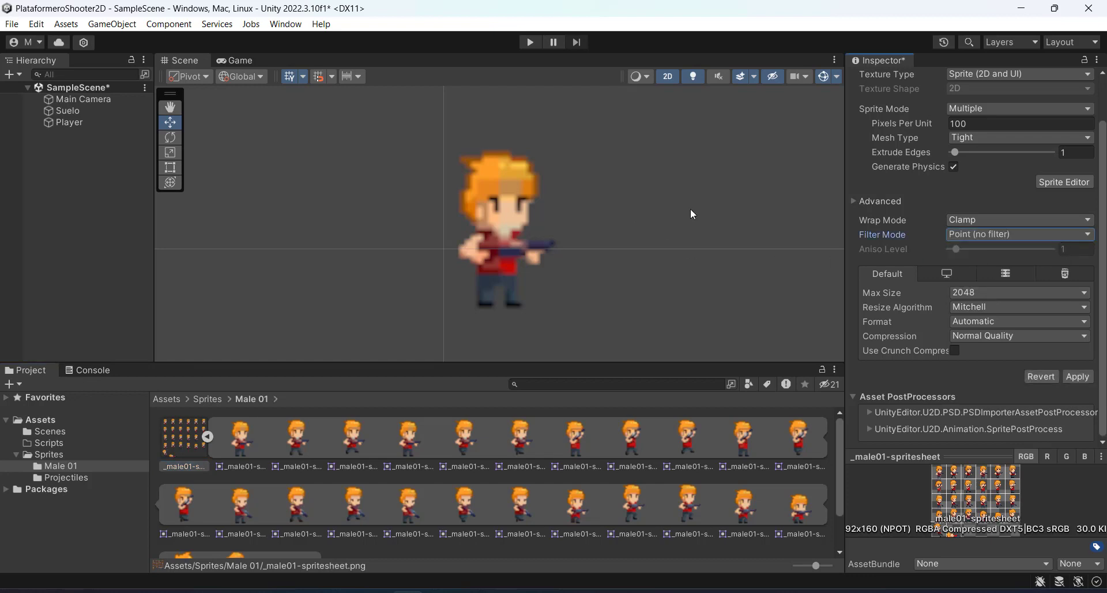
left_click(1067, 376)
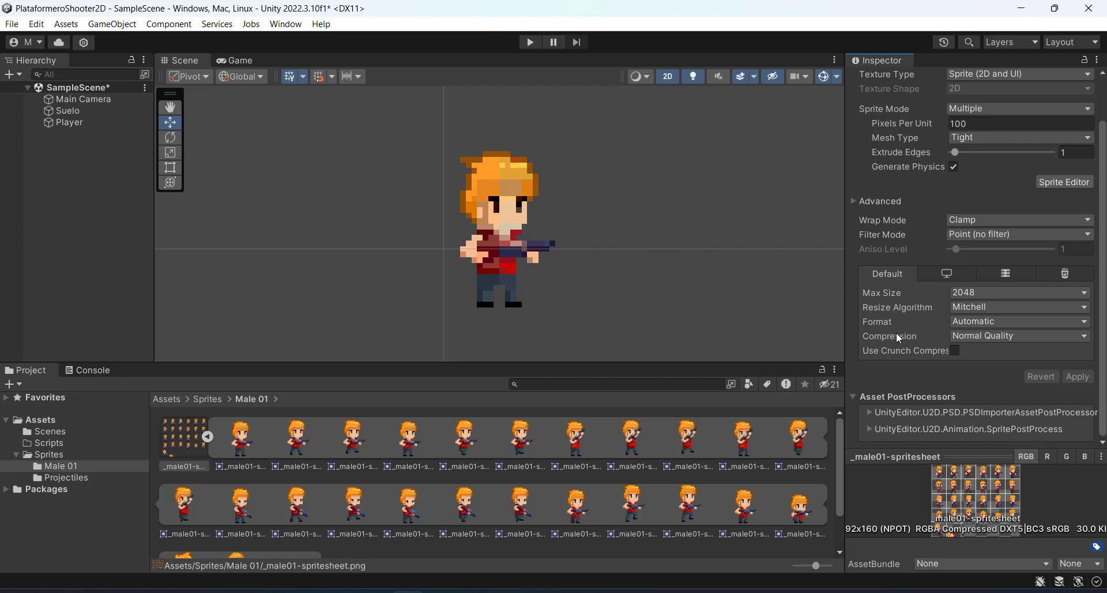
Step: Set the Male 01 spritesheet's Compression to None and apply the import settings
left_click(983, 337)
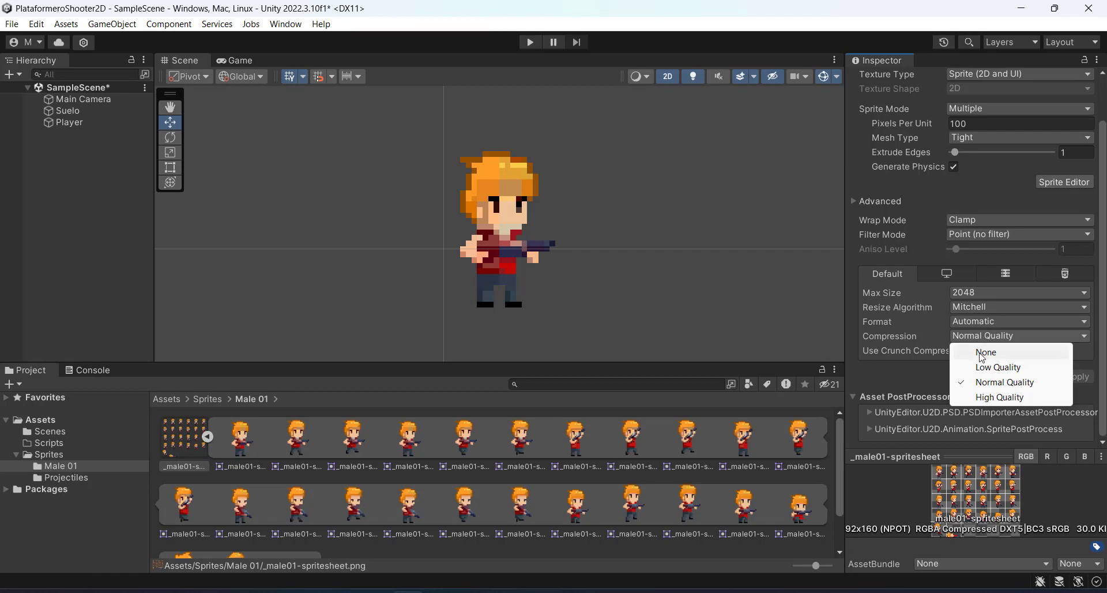
left_click(985, 353)
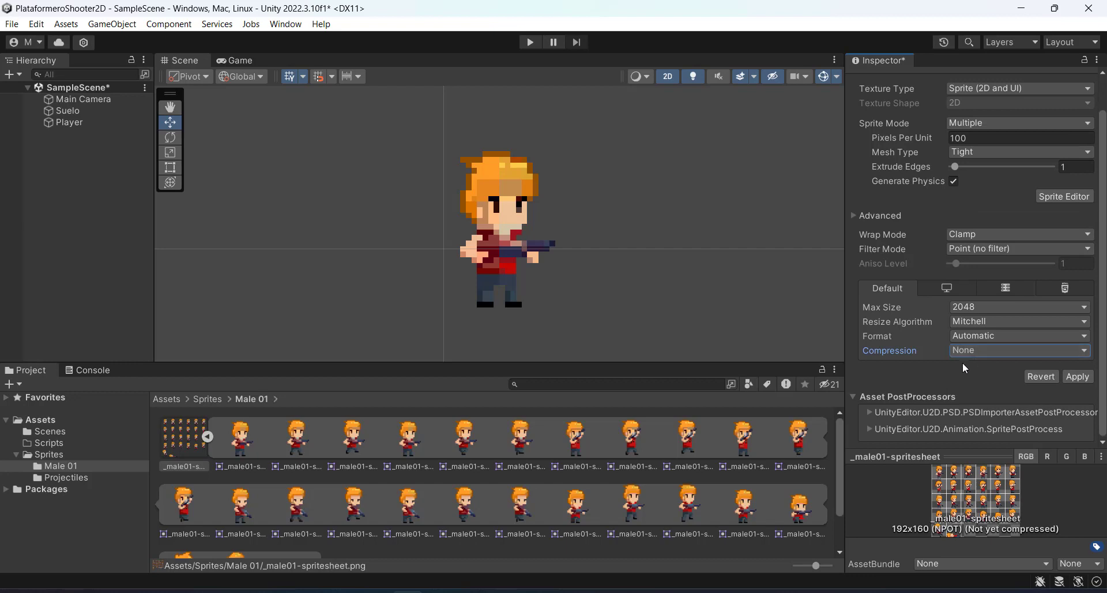
left_click(1076, 377)
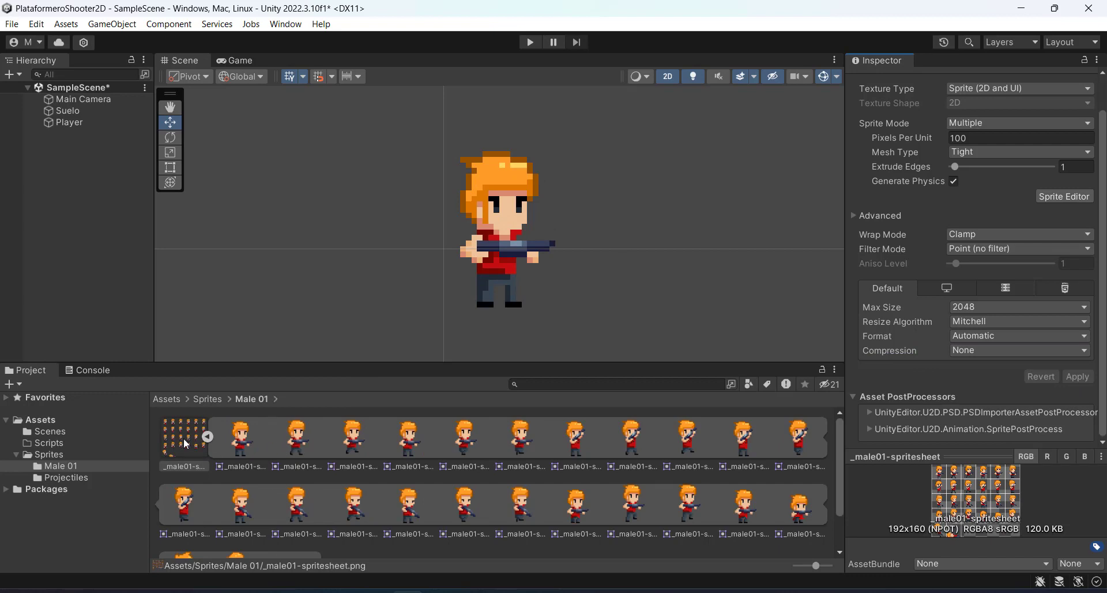
left_click(199, 441)
Step: Set the ground sprite's Filter Mode to Point (no filter) and its Compression to None, and apply the import settings
scroll(396, 139, "down", 8)
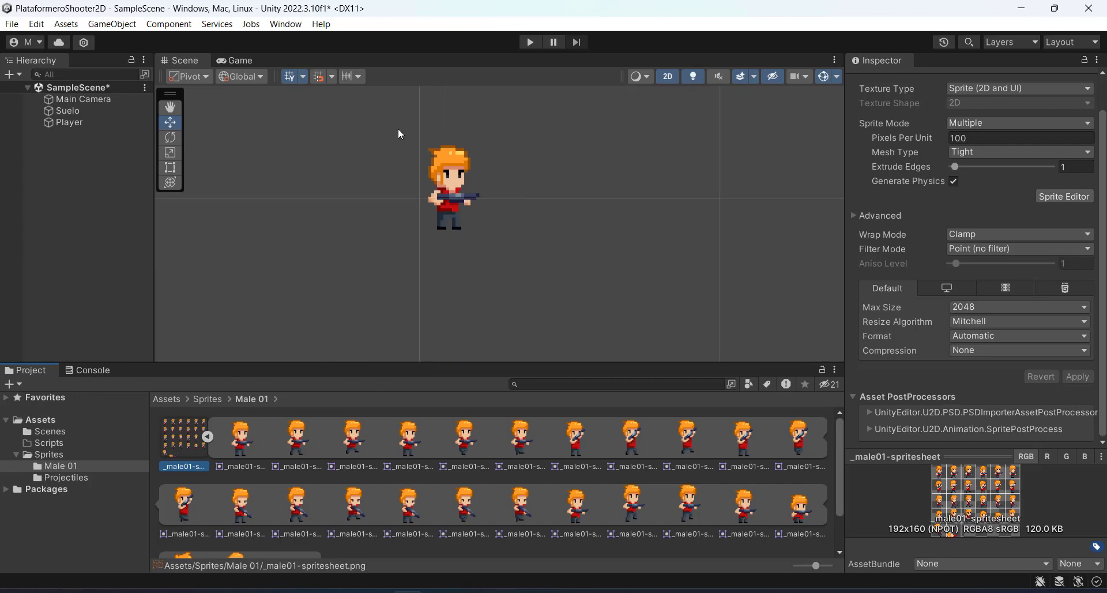
scroll(500, 326, "down", 5)
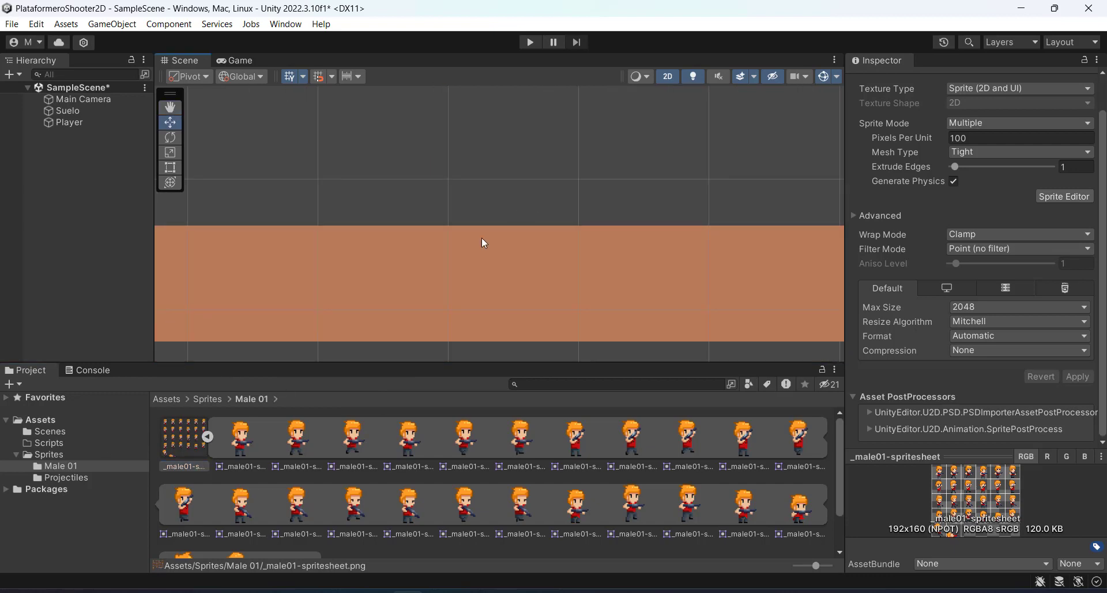
left_click(50, 442)
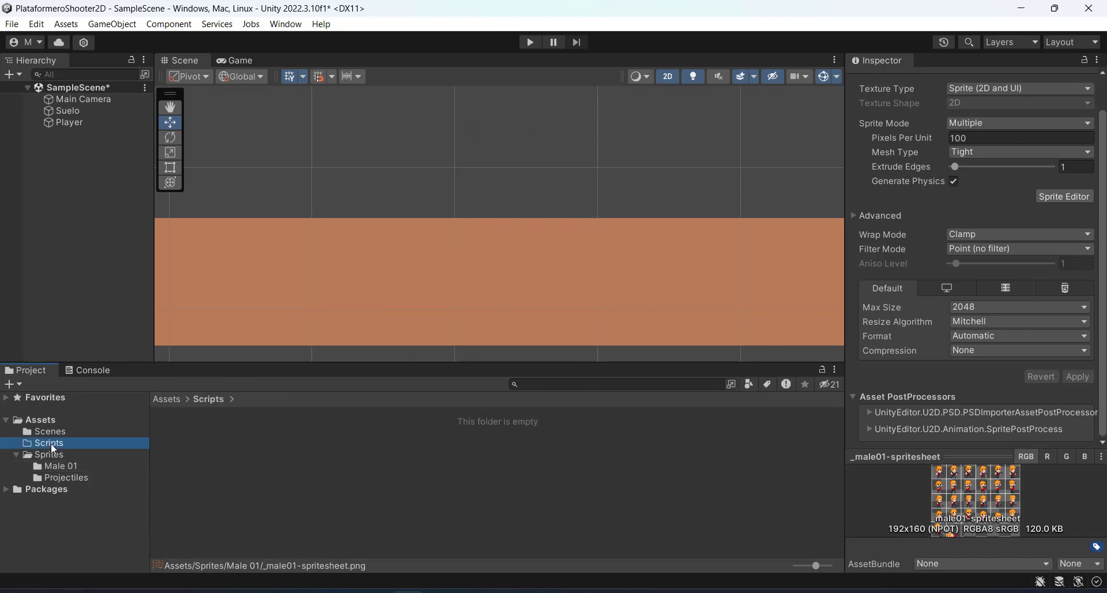
left_click(68, 455)
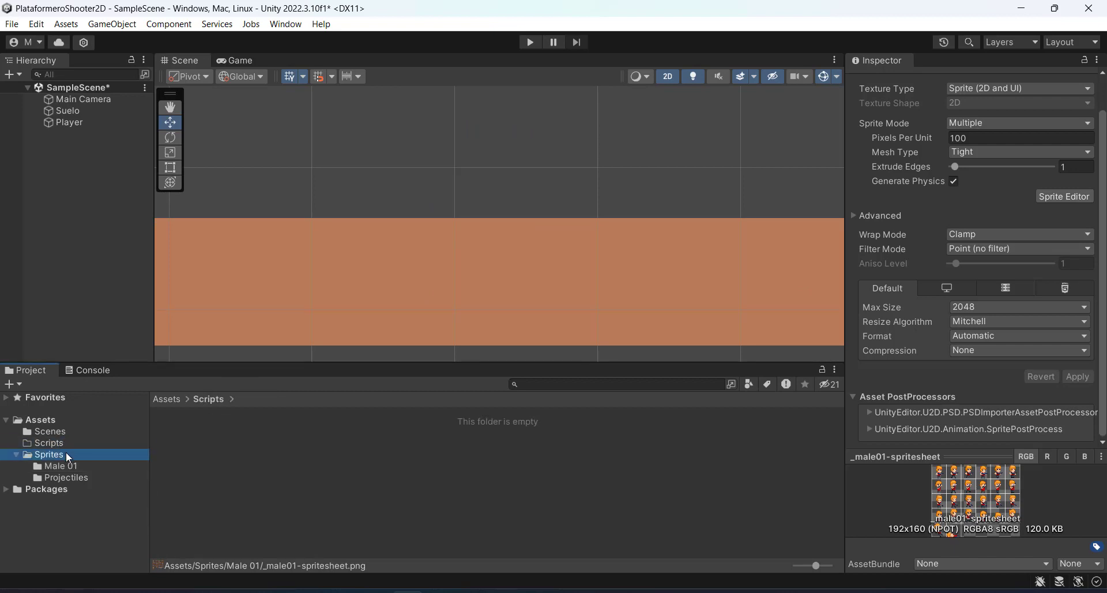
left_click(353, 439)
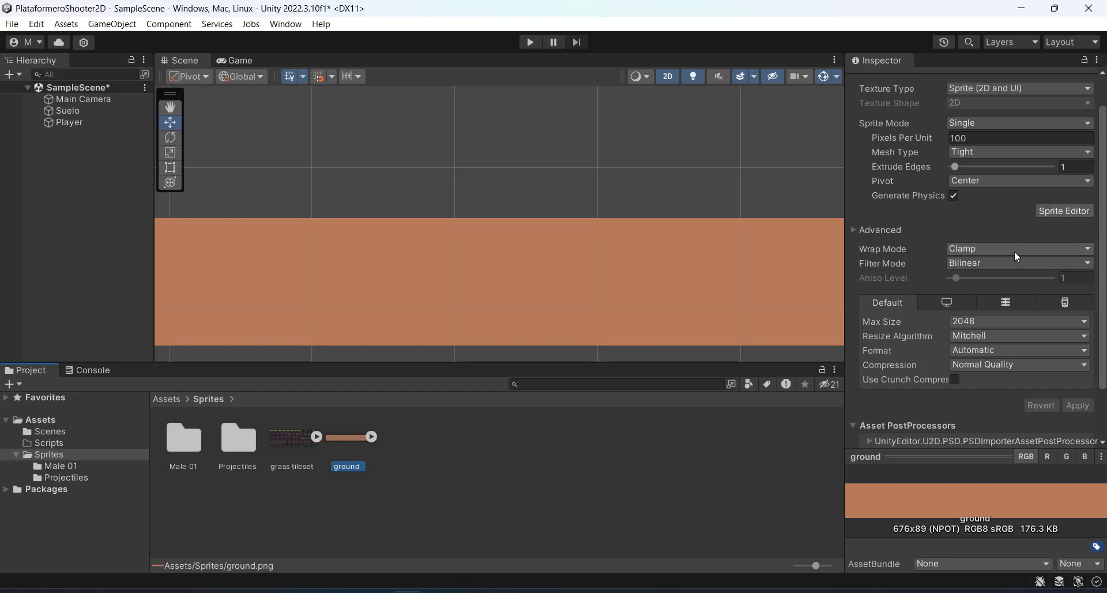
left_click(1015, 268)
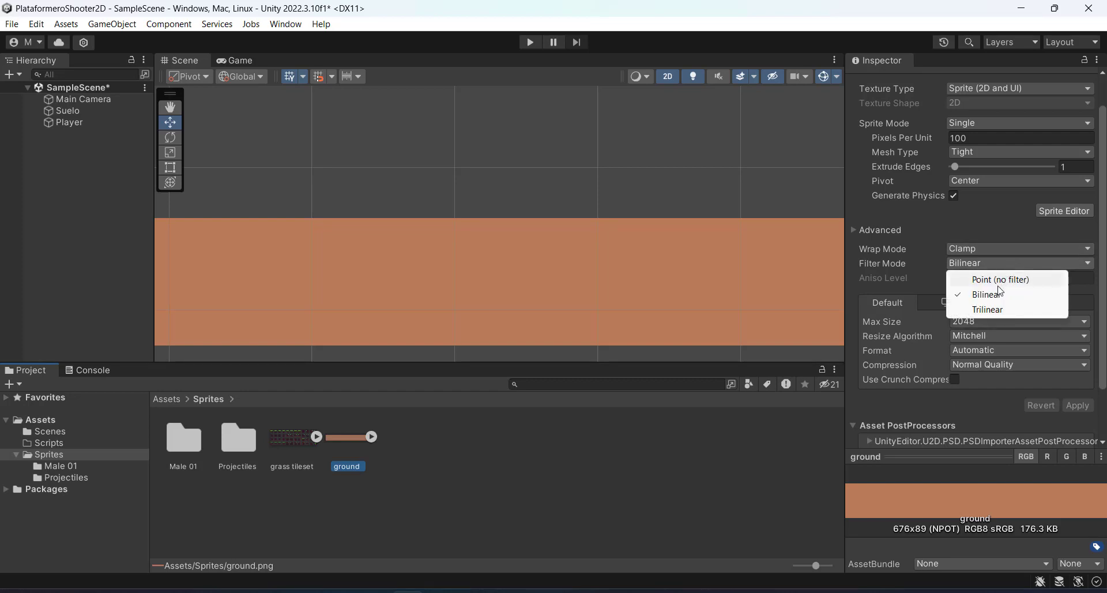
left_click(1001, 280)
left_click(976, 367)
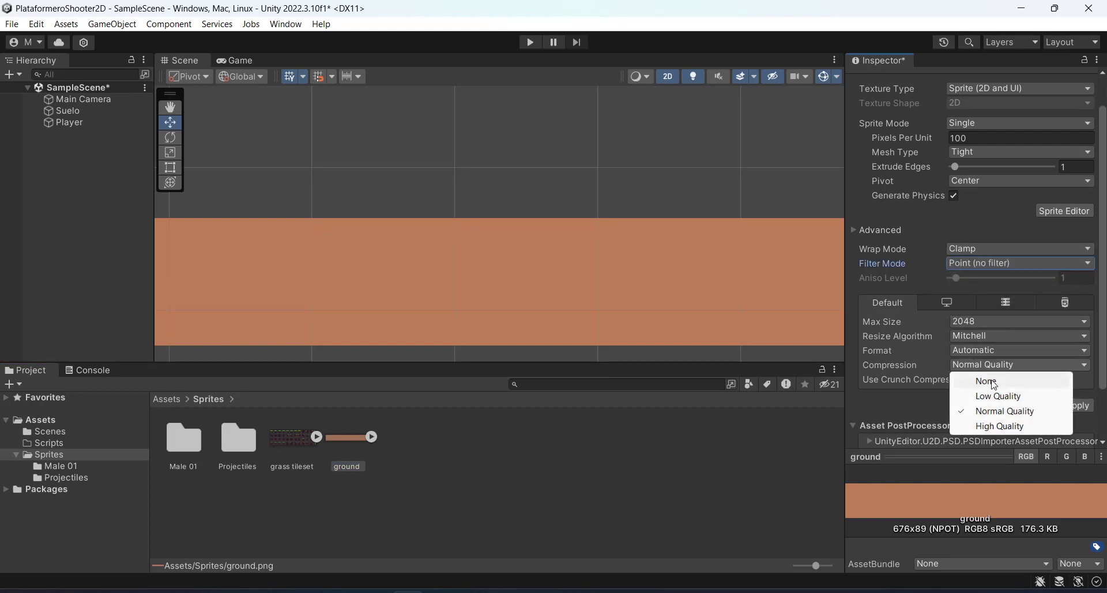
left_click(1009, 379)
left_click(1076, 391)
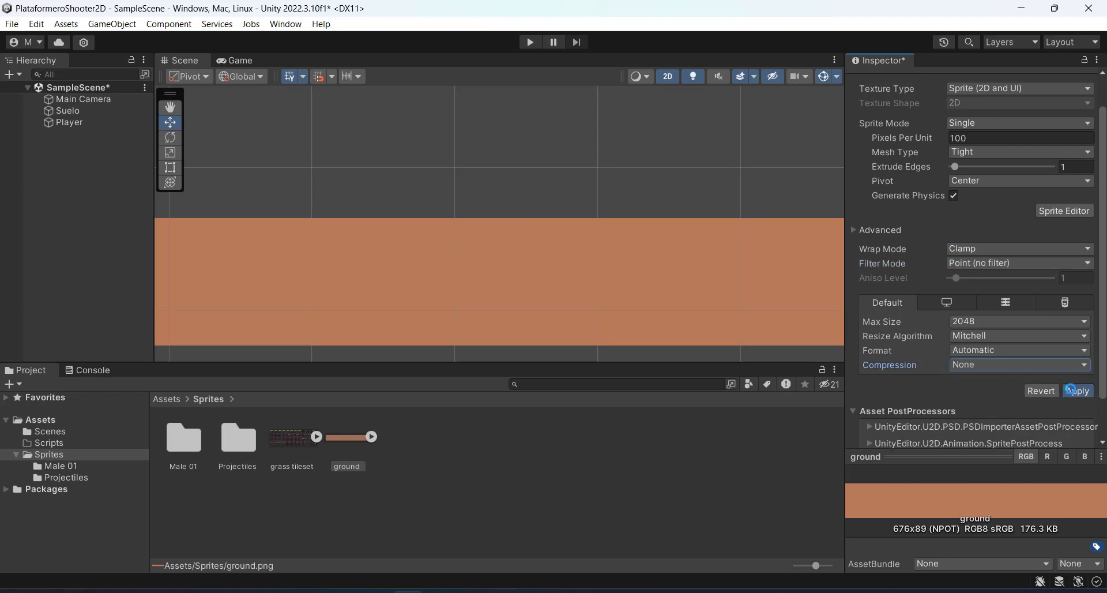
Step: Move the Player down closer to the ground and slightly to the left, to about X -1.276, Y -2.158
scroll(696, 252, "down", 5)
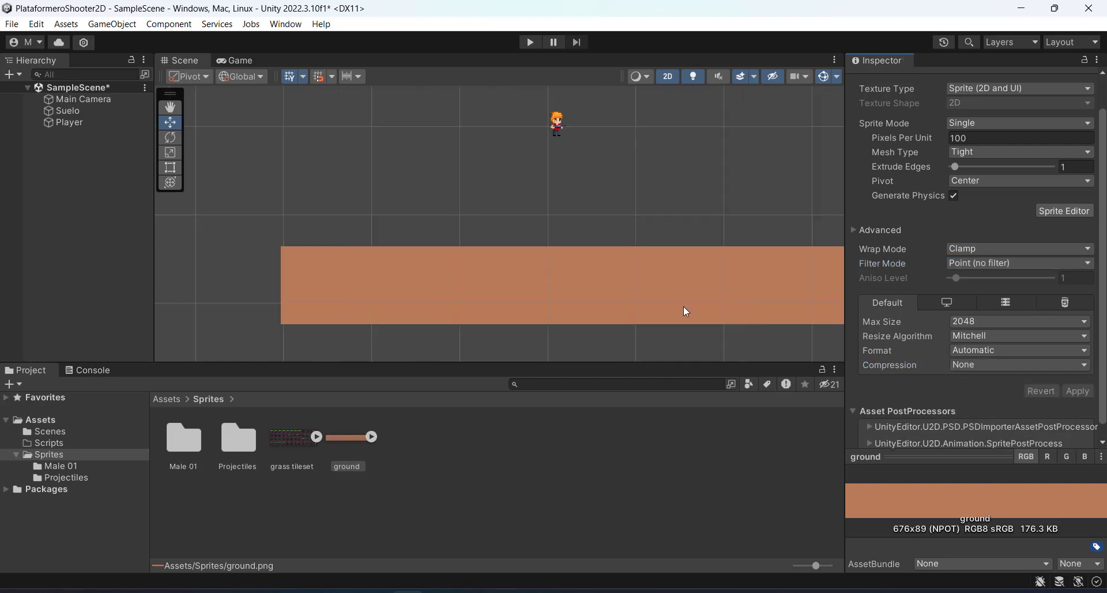
scroll(536, 267, "up", 1)
scroll(577, 254, "up", 1)
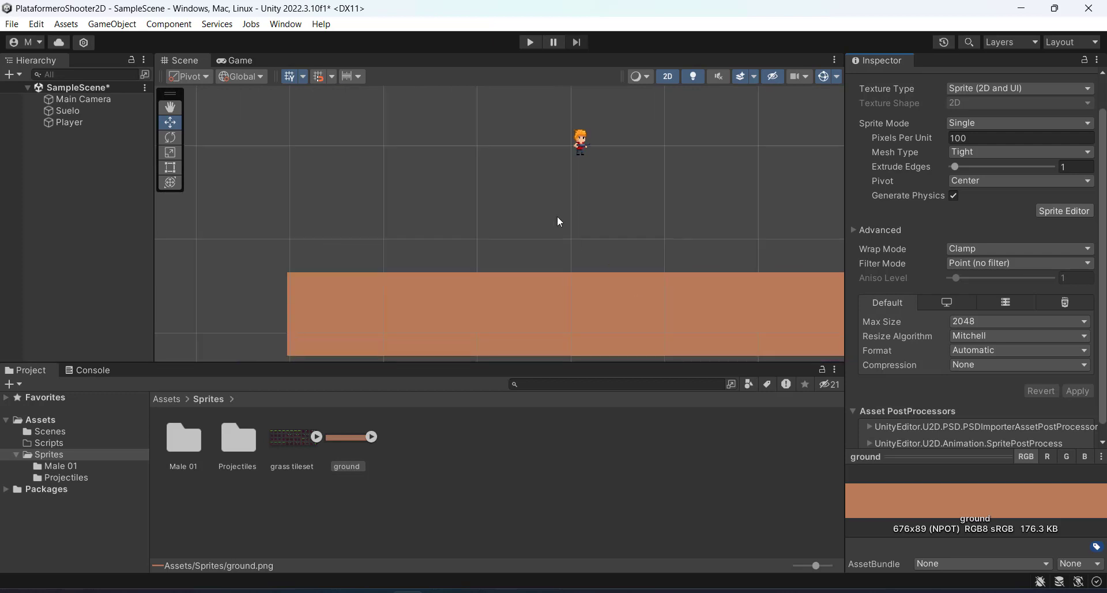
scroll(656, 317, "up", 2)
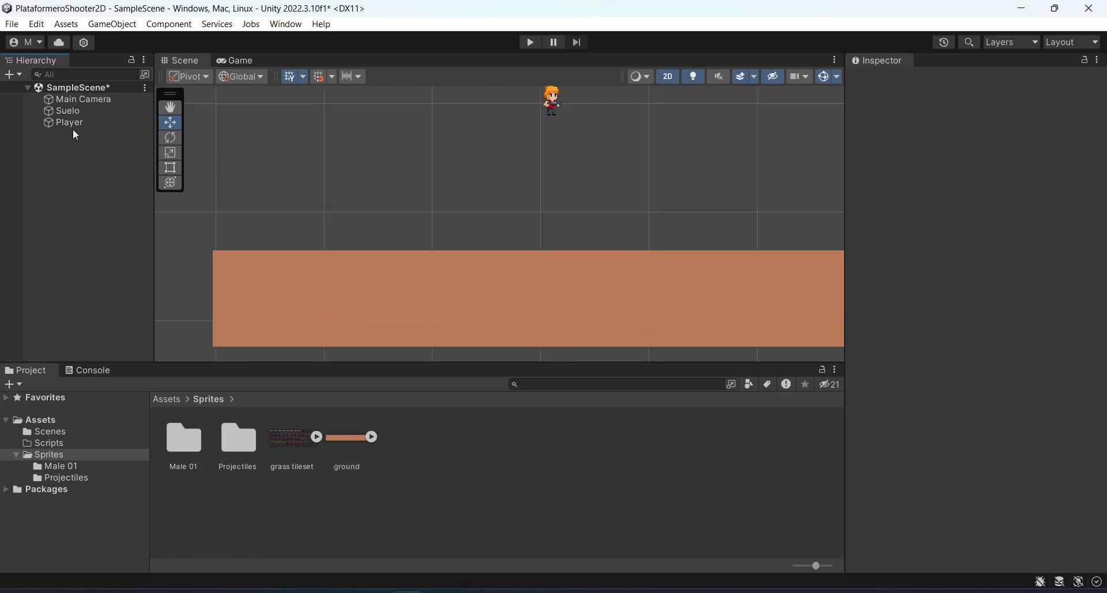
left_click(73, 125)
left_click_drag(553, 121, 526, 205)
scroll(536, 208, "up", 2)
scroll(550, 201, "up", 2)
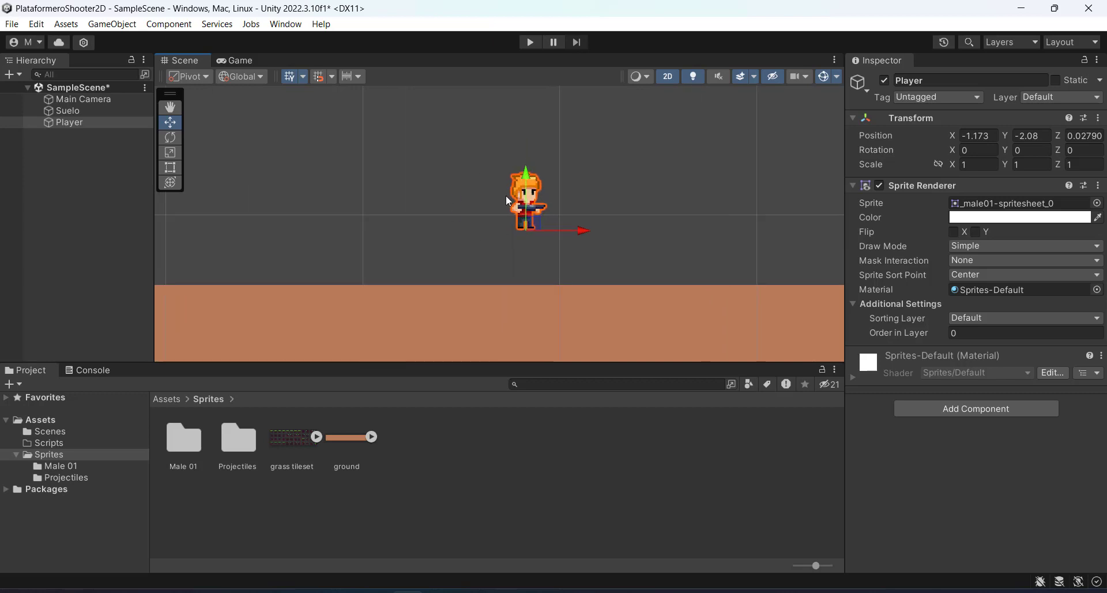
scroll(526, 199, "up", 2)
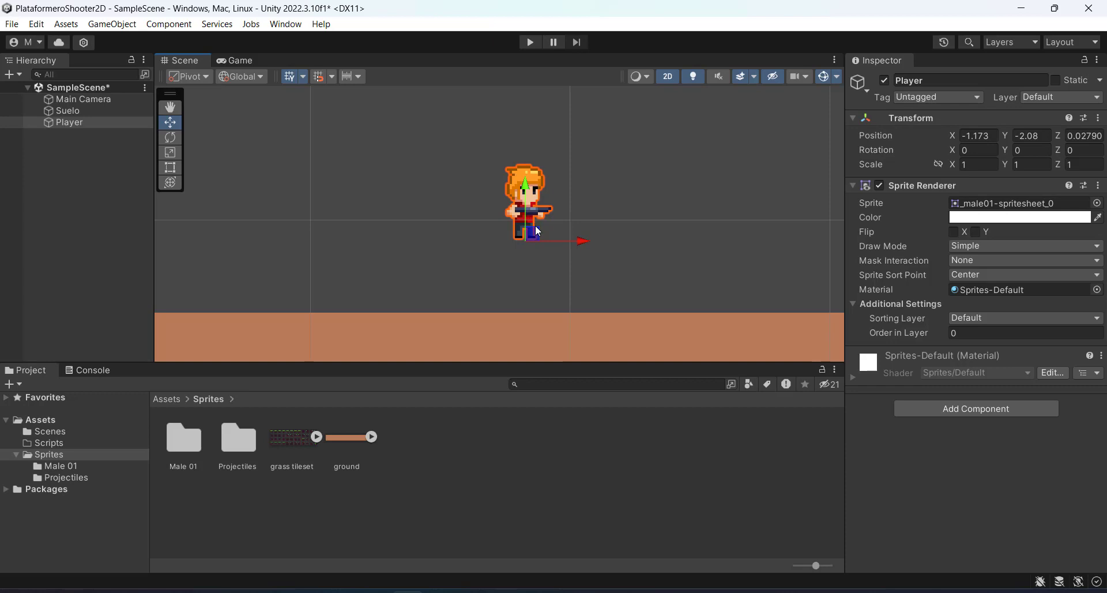
left_click_drag(537, 230, 510, 249)
Step: Add a Box Collider 2D component to the Player
left_click(953, 409)
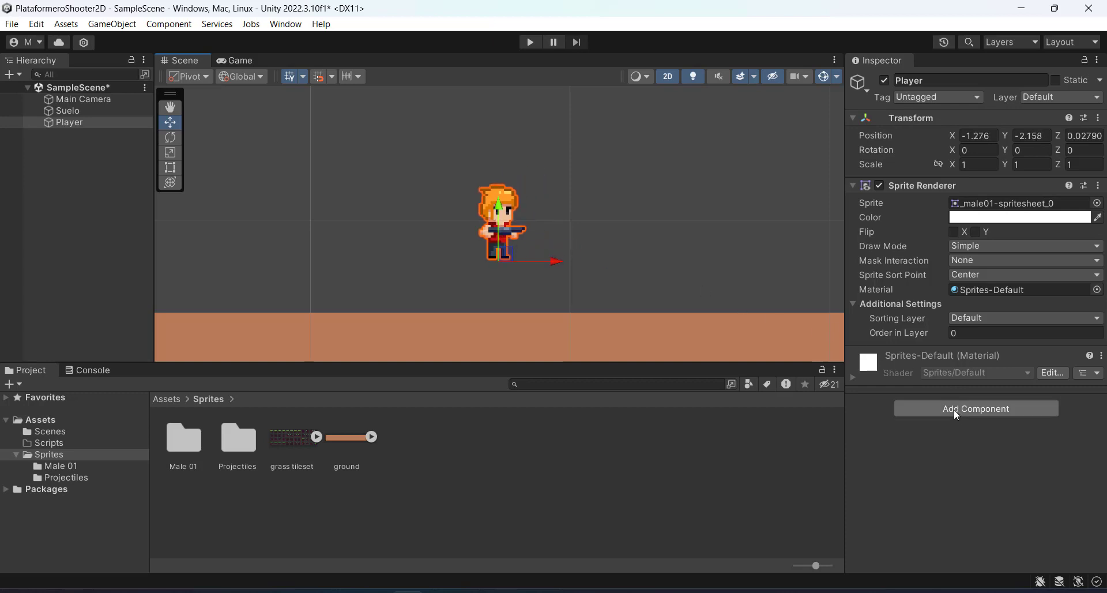
type("box")
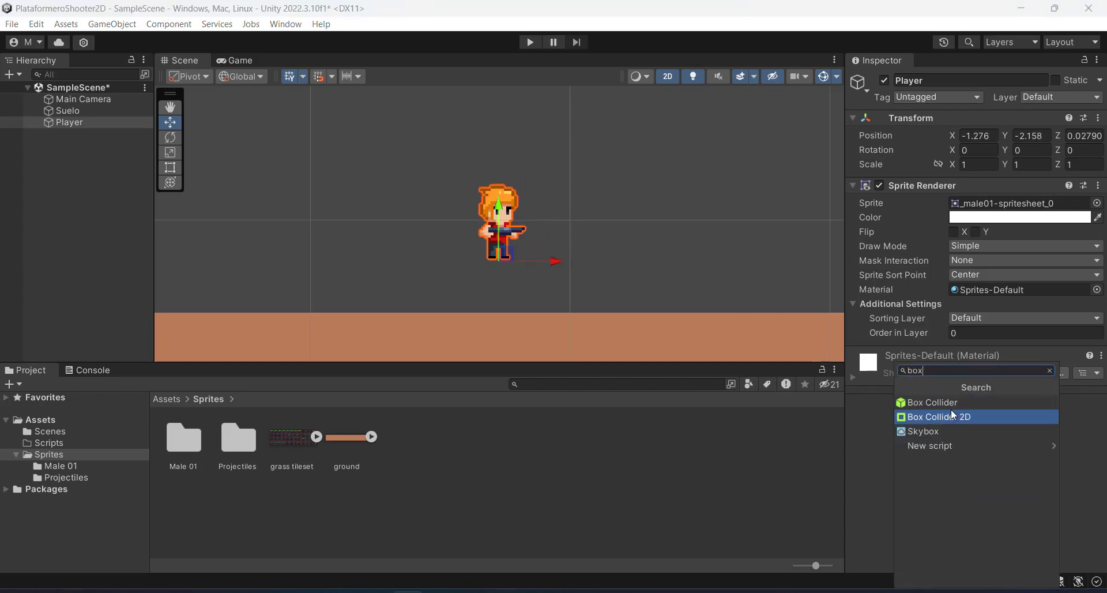
left_click(937, 417)
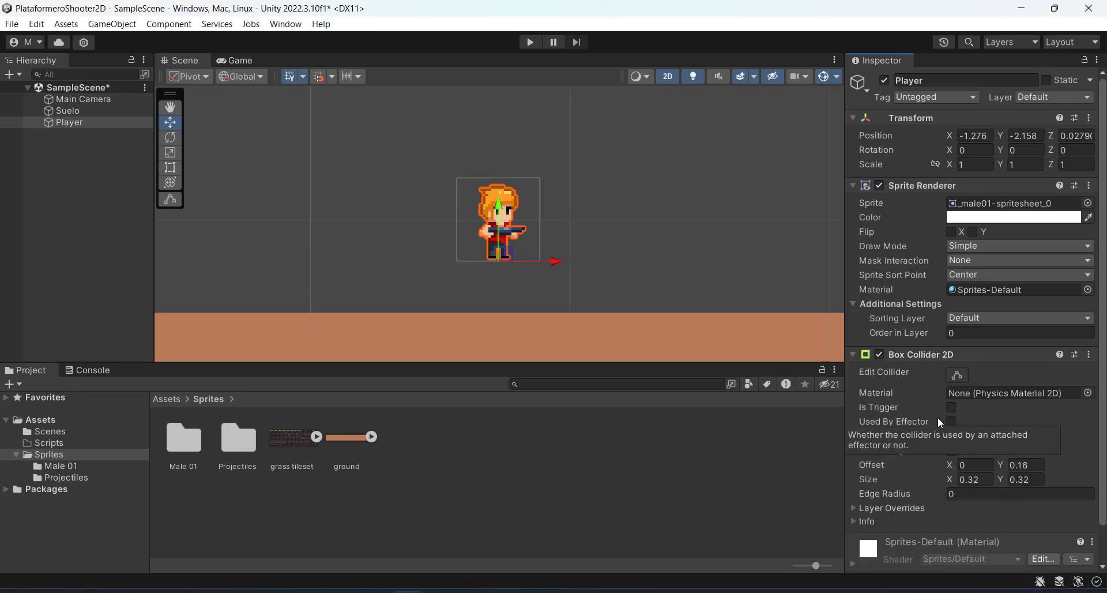
scroll(483, 230, "up", 4)
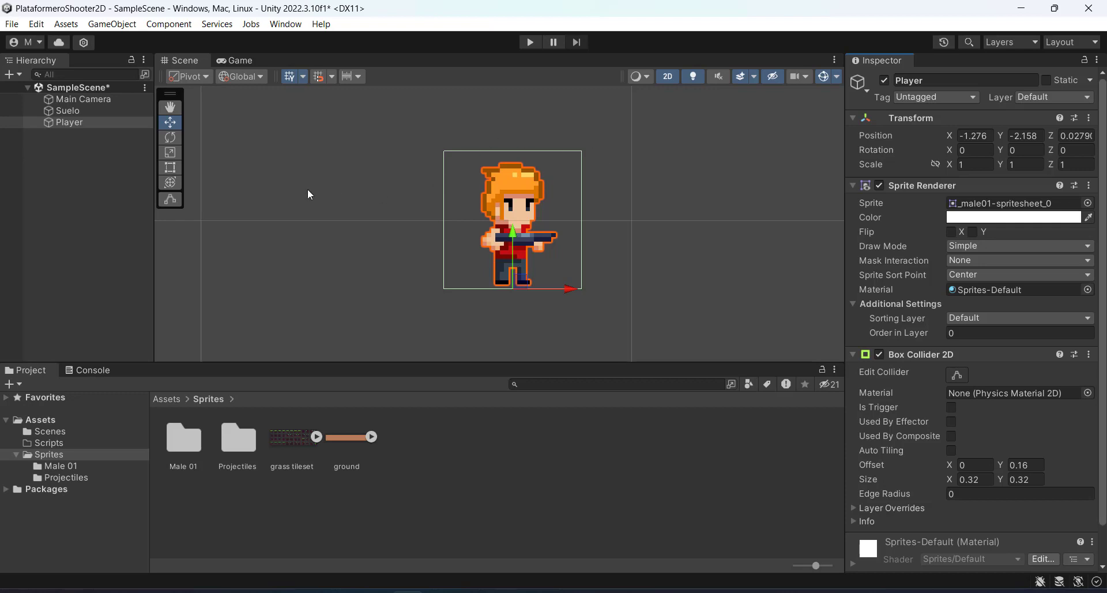
Step: Try shrinking the Player with the Rect tool to a scale of about 0.76 by 0.90, and undo the resize
left_click(168, 168)
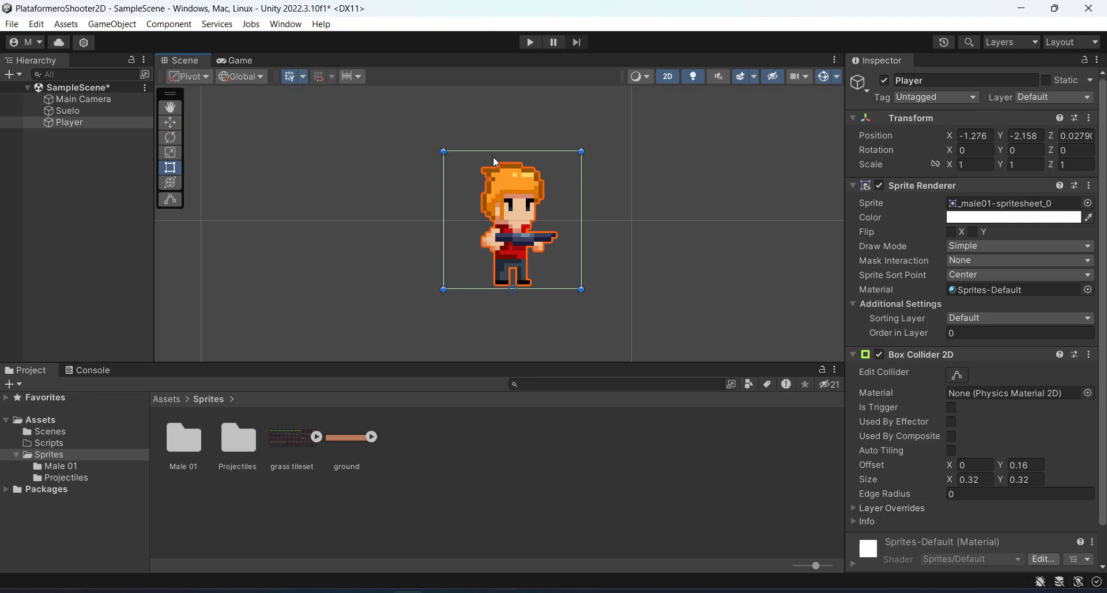
left_click_drag(581, 152, 551, 164)
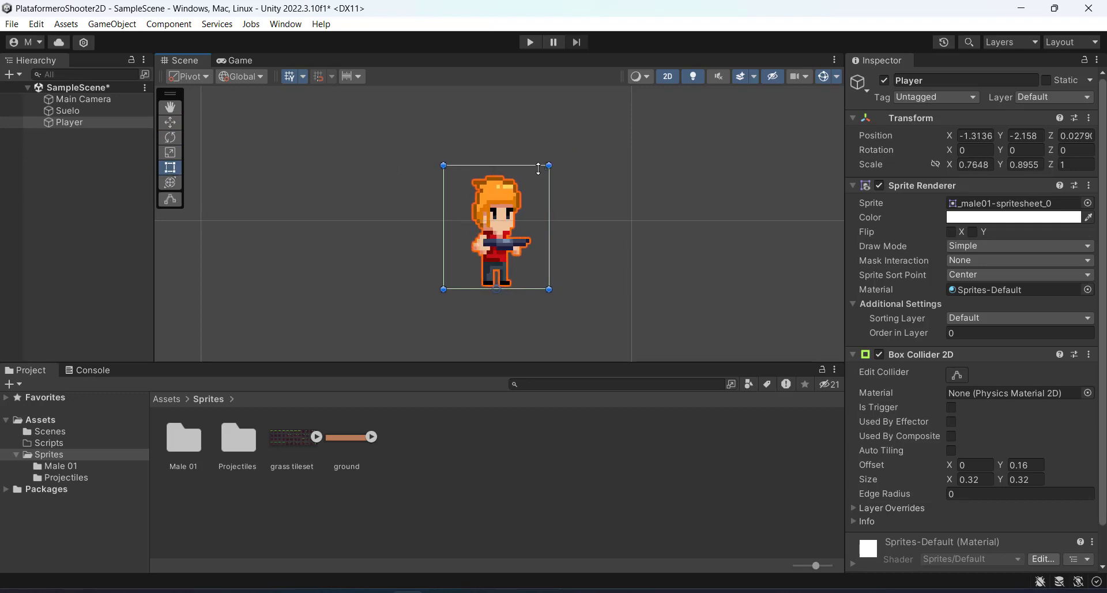
key("ctrl+z")
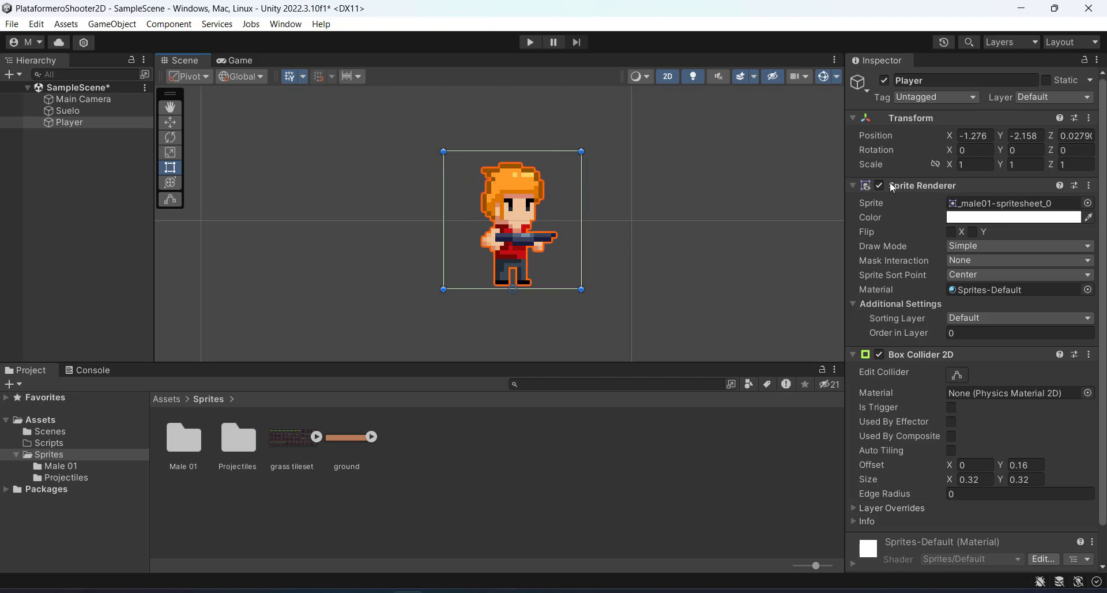
Step: Collapse the Player's Transform and Sprite Renderer components, leaving the Box Collider 2D expanded
scroll(971, 372, "down", 2)
scroll(964, 289, "up", 2)
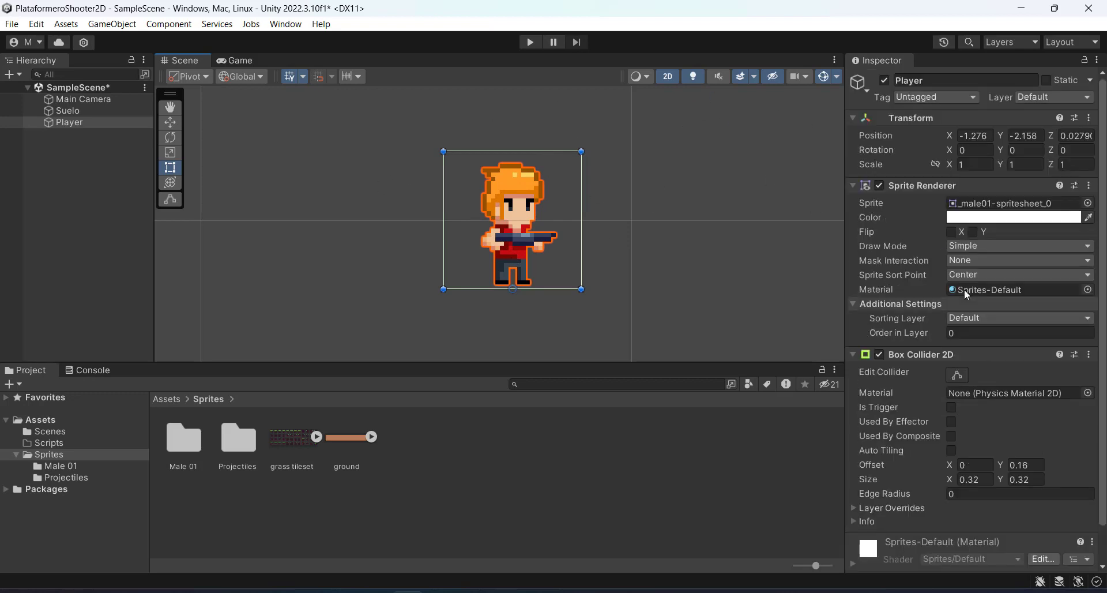
left_click(852, 118)
left_click(852, 134)
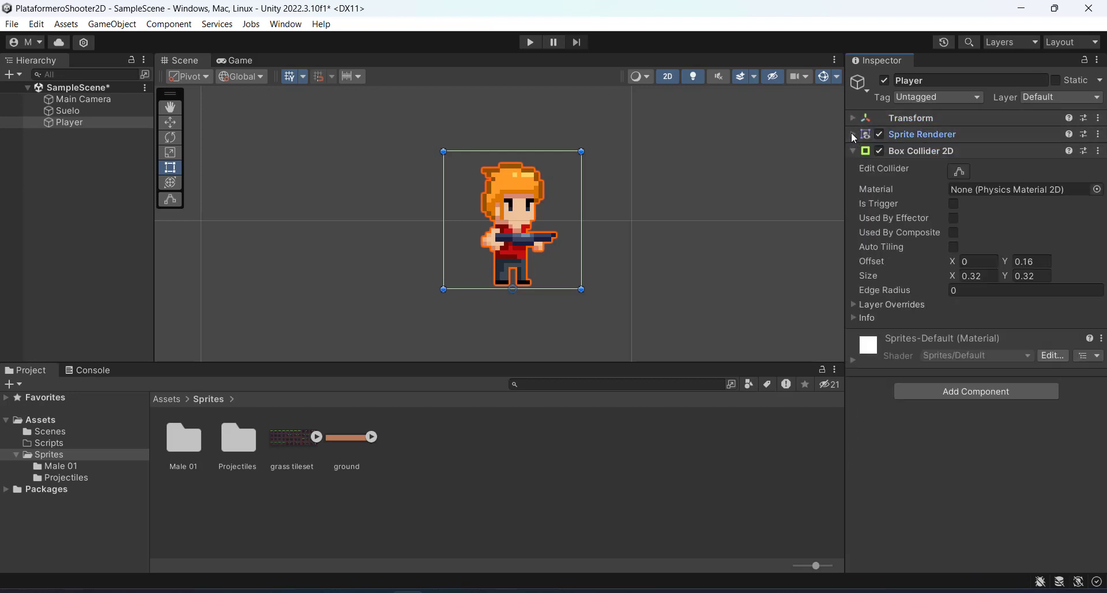
left_click(852, 135)
left_click(852, 134)
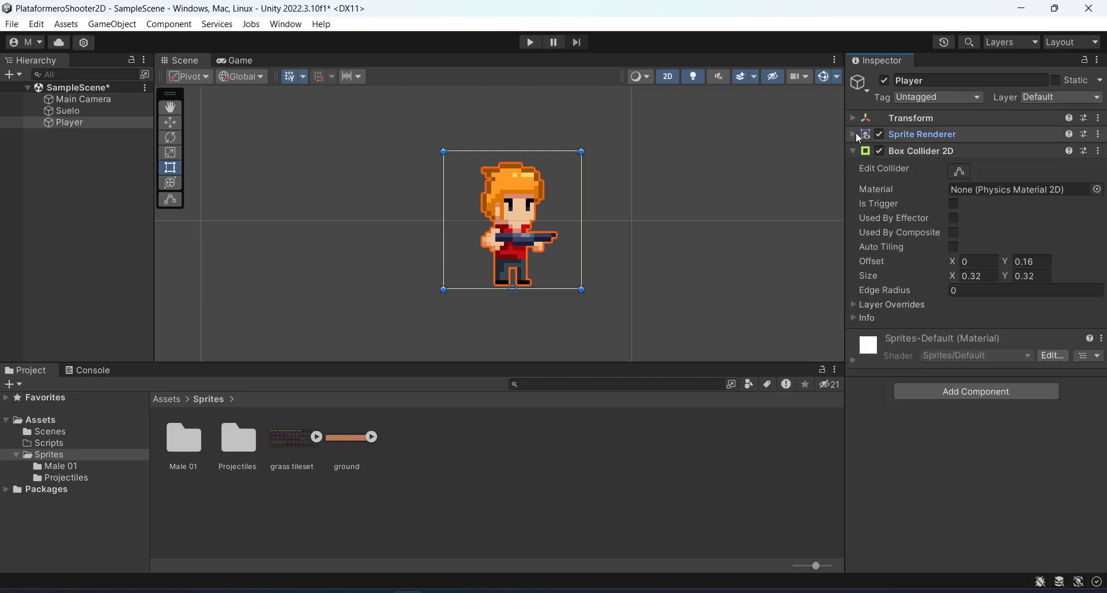
scroll(463, 168, "up", 1)
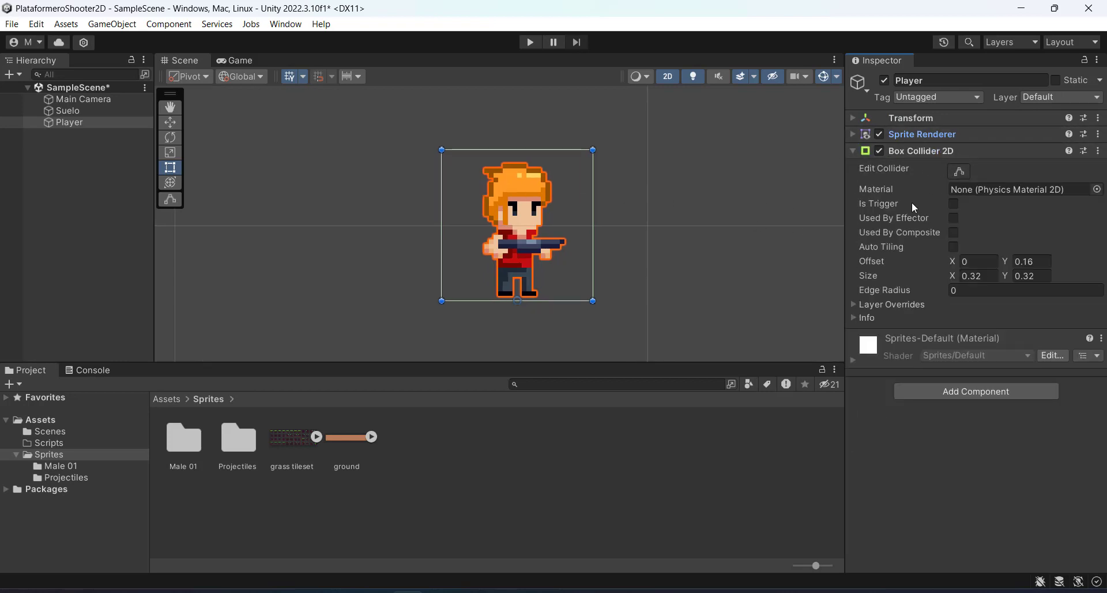
Step: Edit the Player's box collider to fit the body, narrowing both sides and lowering the top to about 0.076 by 0.274
left_click(959, 173)
scroll(583, 217, "up", 3)
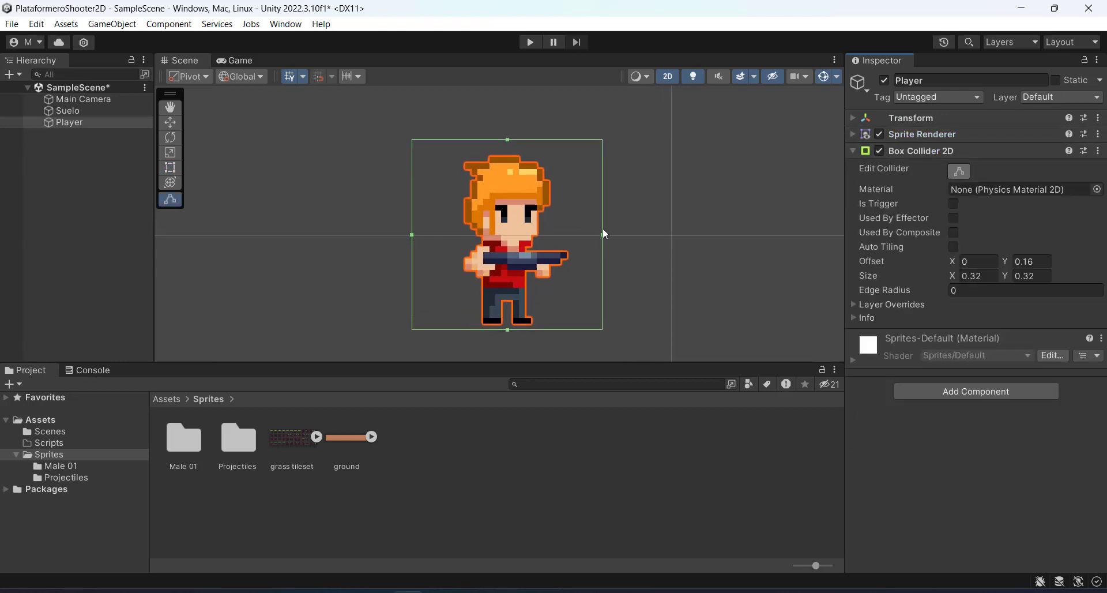
left_click_drag(603, 235, 530, 234)
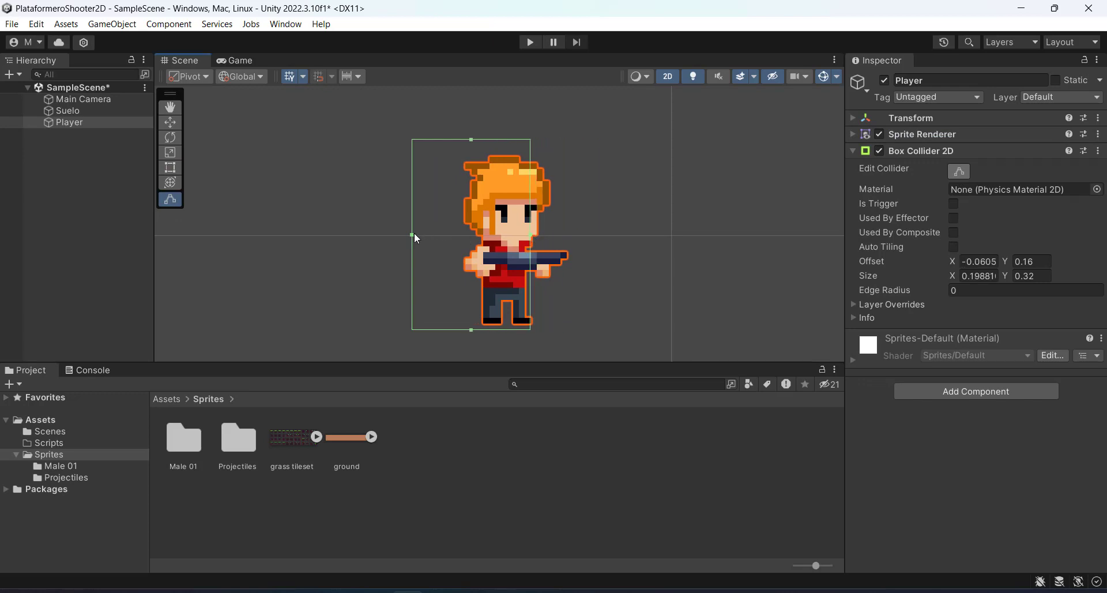
left_click_drag(414, 234, 481, 234)
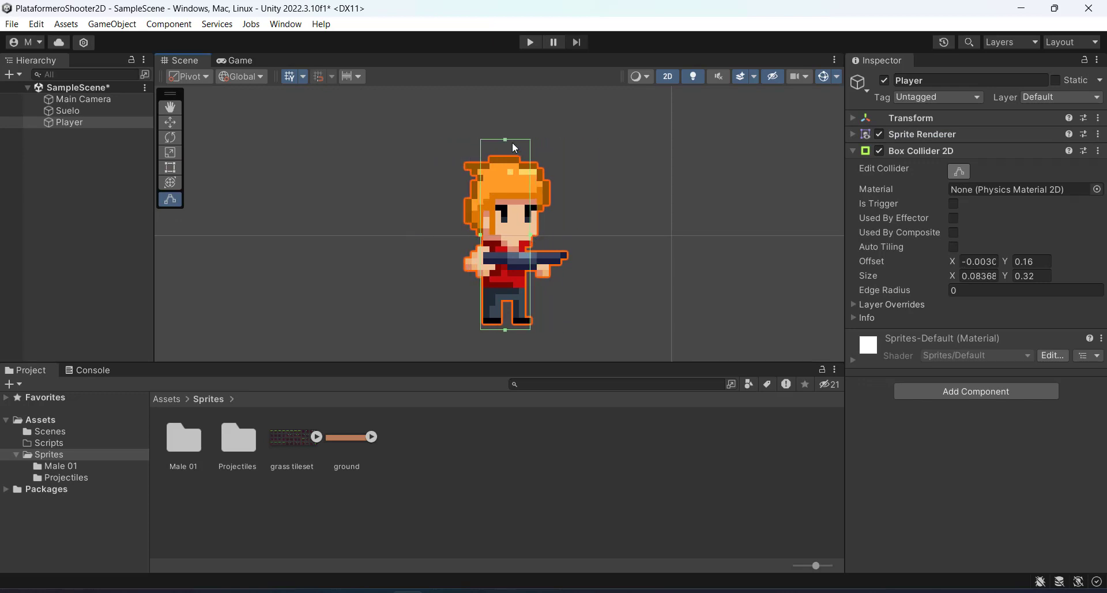
left_click_drag(507, 137, 514, 166)
scroll(513, 281, "up", 2)
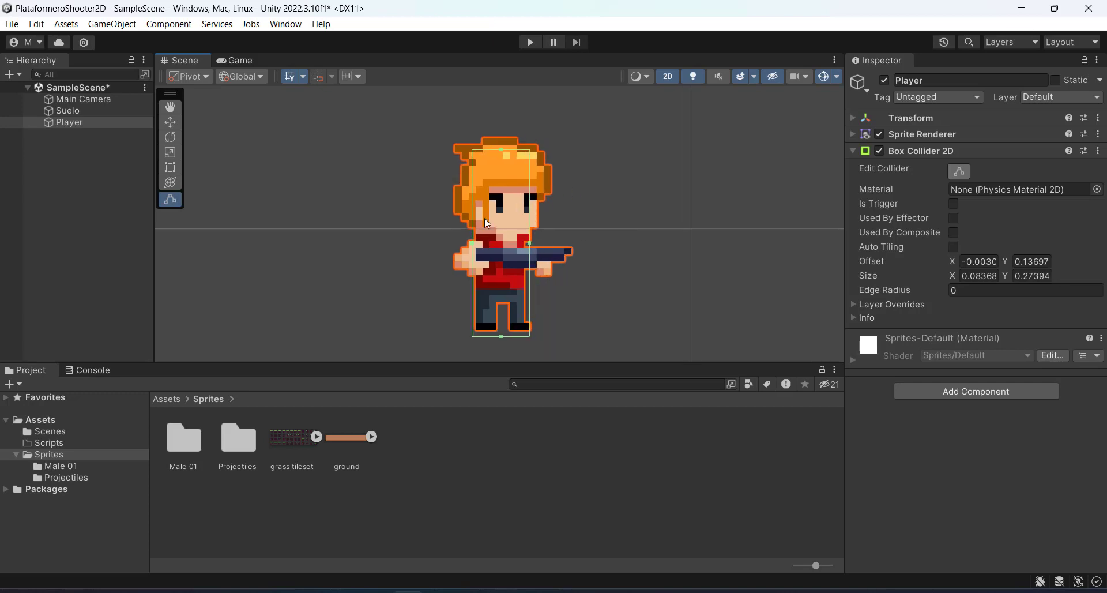
scroll(553, 268, "up", 1)
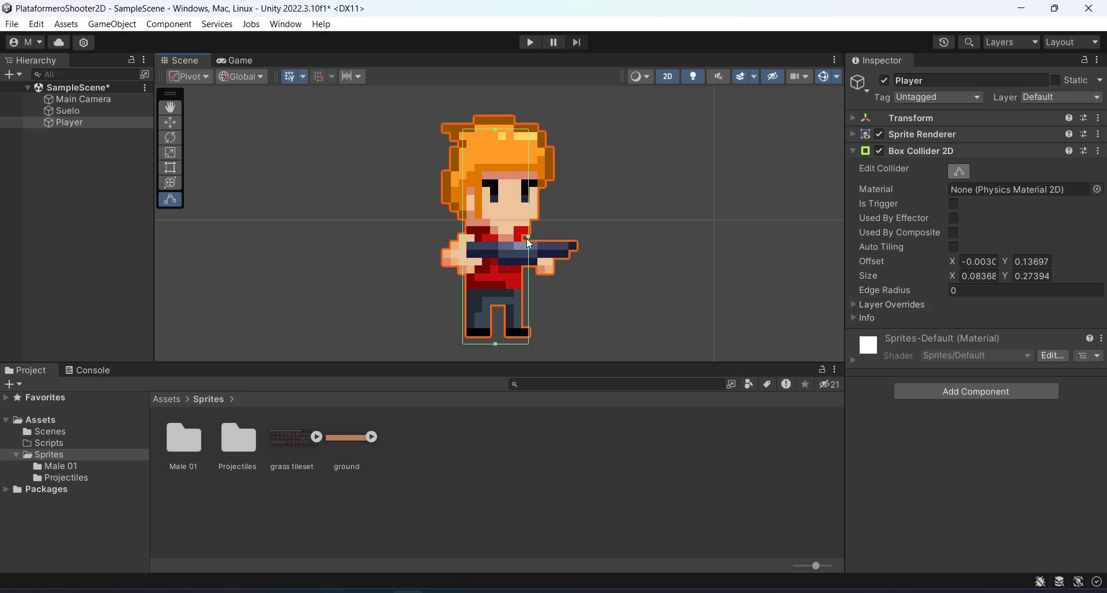
mouse_move(528, 237)
left_mouse_down()
mouse_move(571, 238)
mouse_move(523, 238)
left_mouse_up()
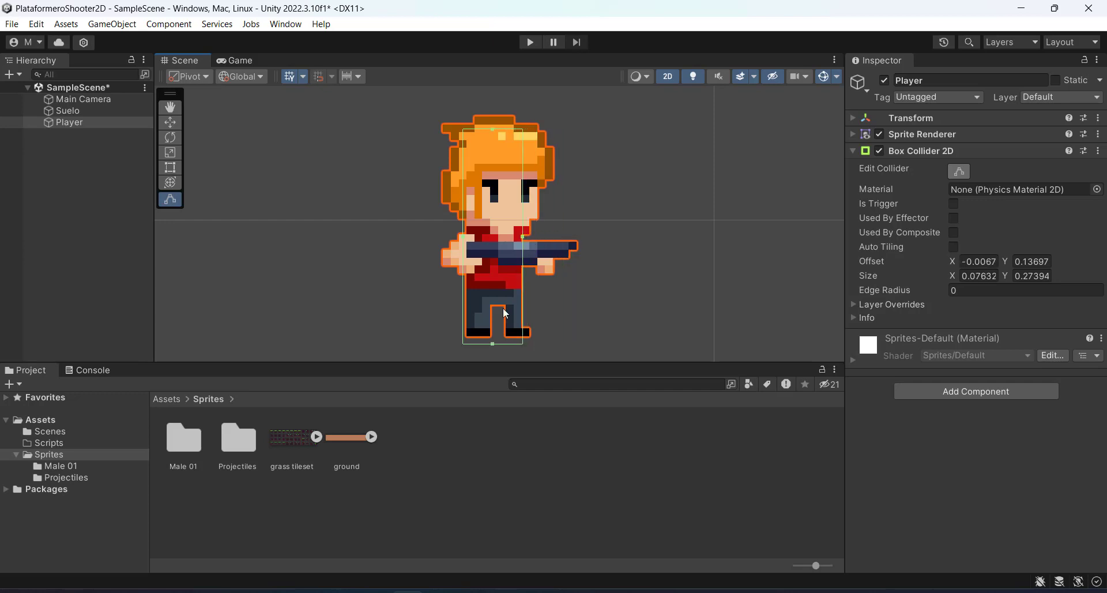
Step: Raise the bottom edge of the Player's box collider to the character's feet, making the collider about 0.076 by 0.247
left_click(493, 340)
left_click(73, 122)
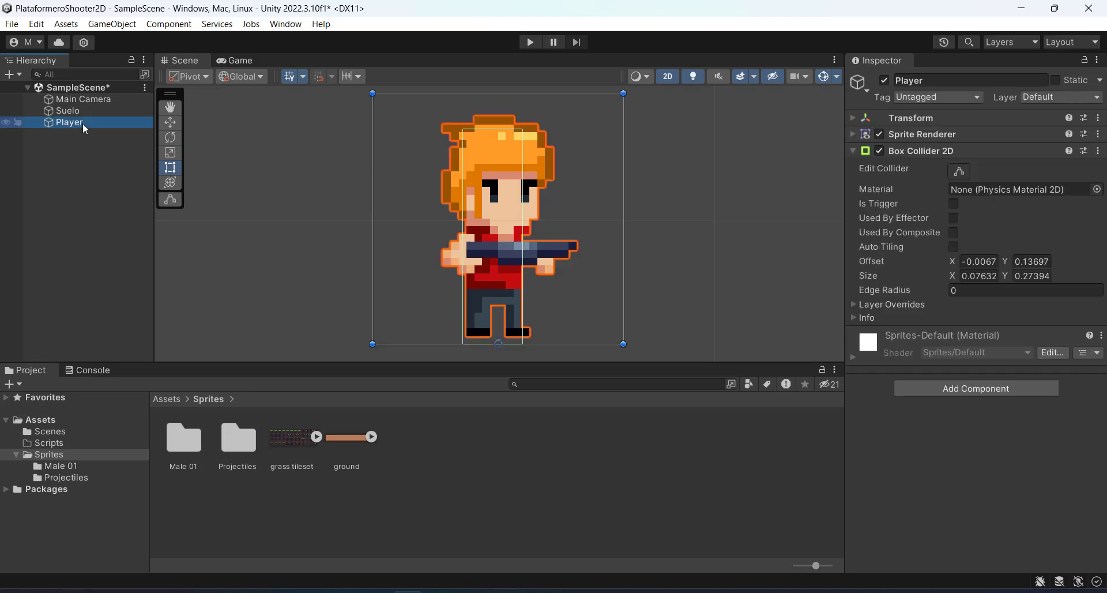
left_click(959, 171)
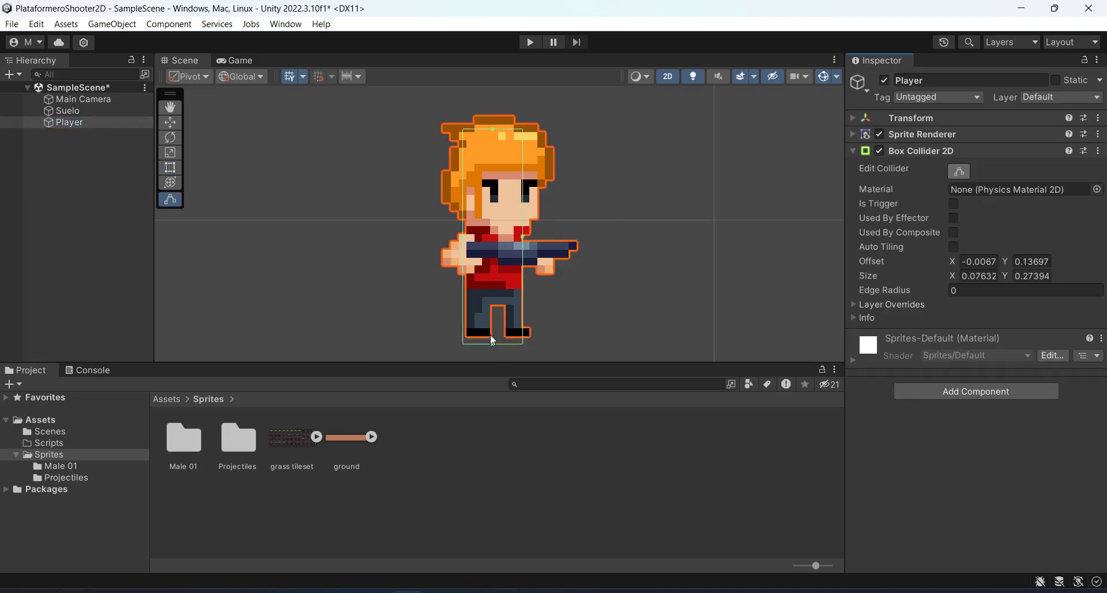
left_click_drag(494, 343, 493, 323)
scroll(546, 308, "down", 6)
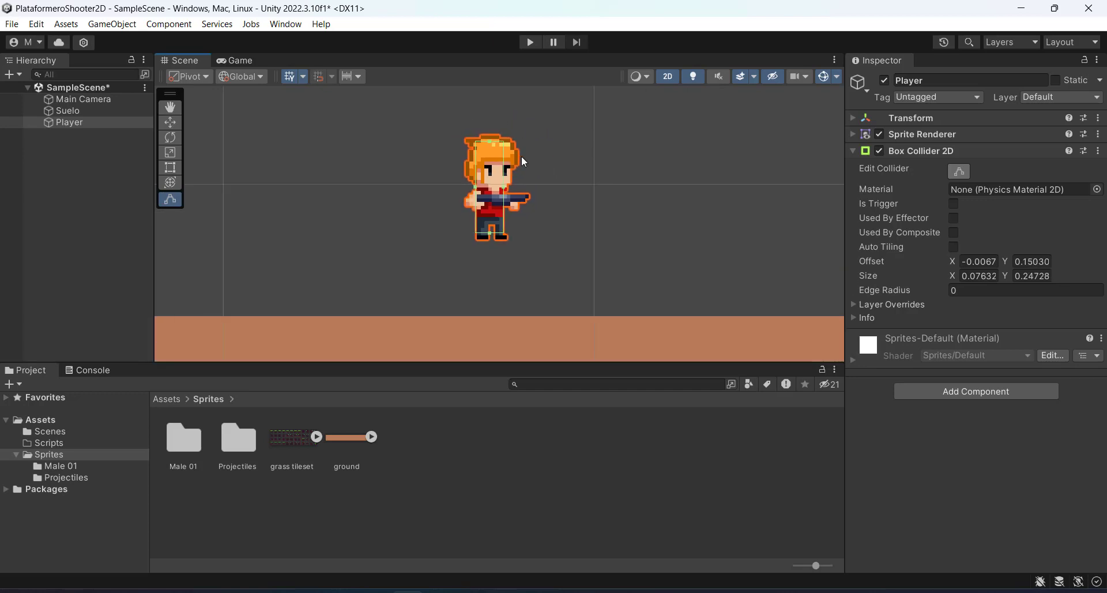
scroll(482, 243, "down", 1)
Step: Reorder the scene objects so the Player comes directly before Suelo at the same hierarchy level
left_click(68, 111)
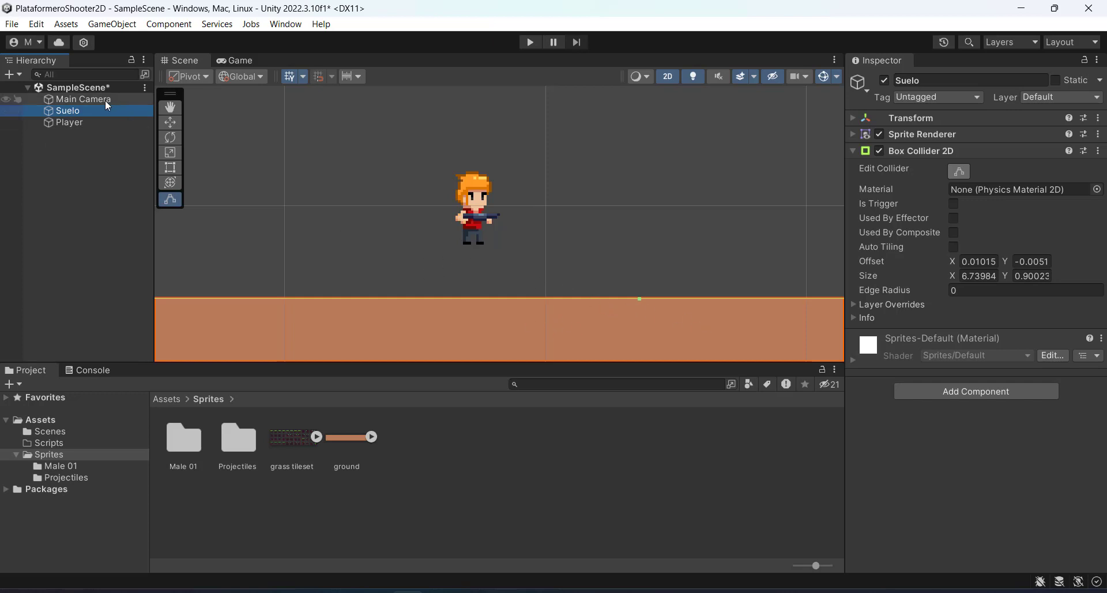
left_click_drag(71, 123, 84, 110)
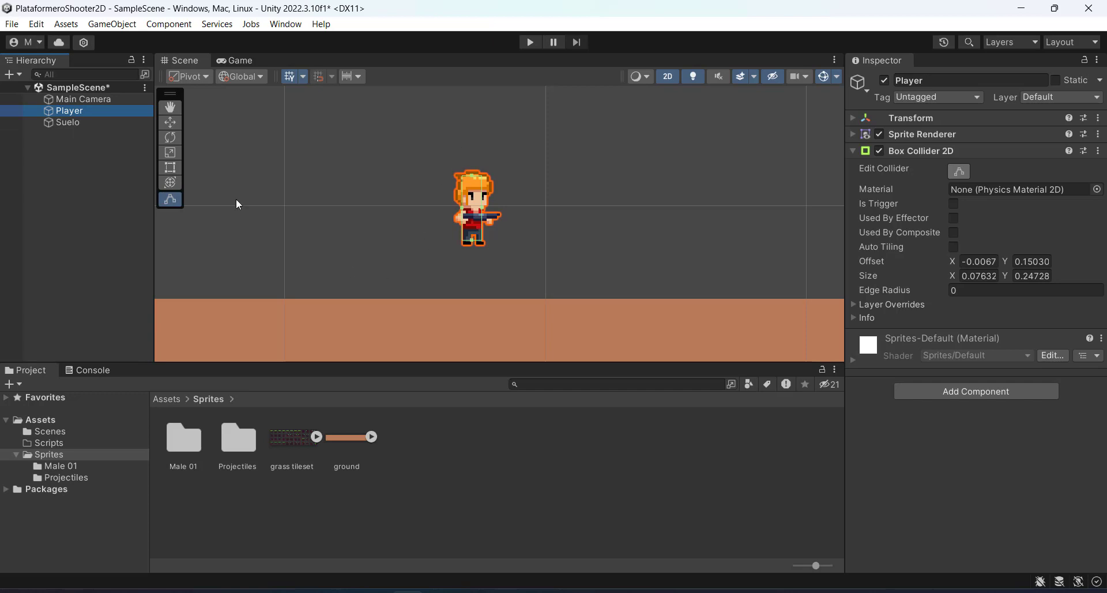
left_click(110, 123)
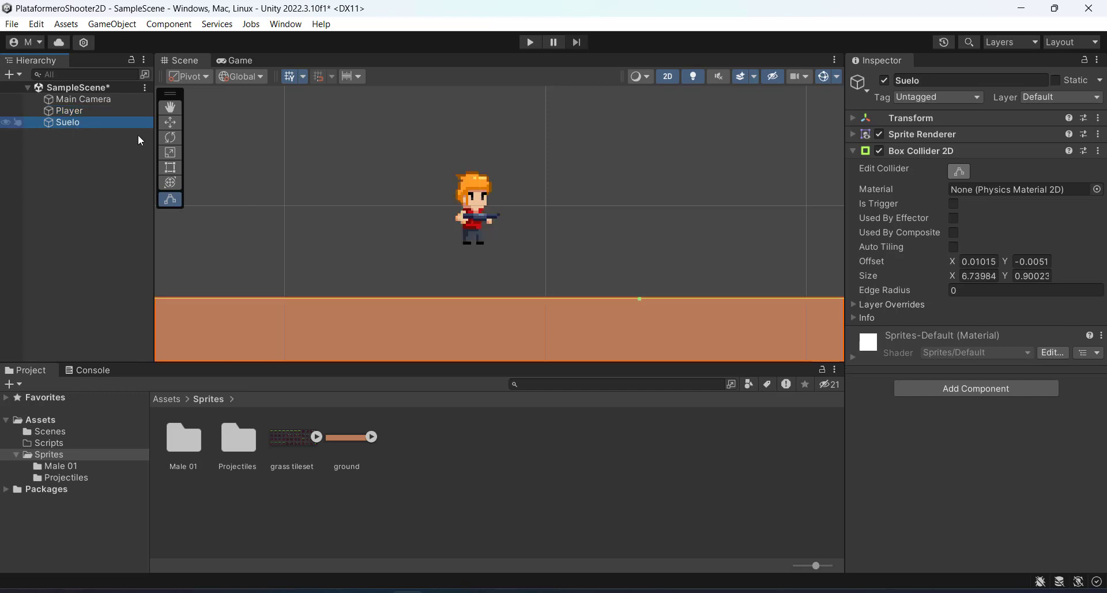
left_click(96, 112)
scroll(469, 271, "down", 5)
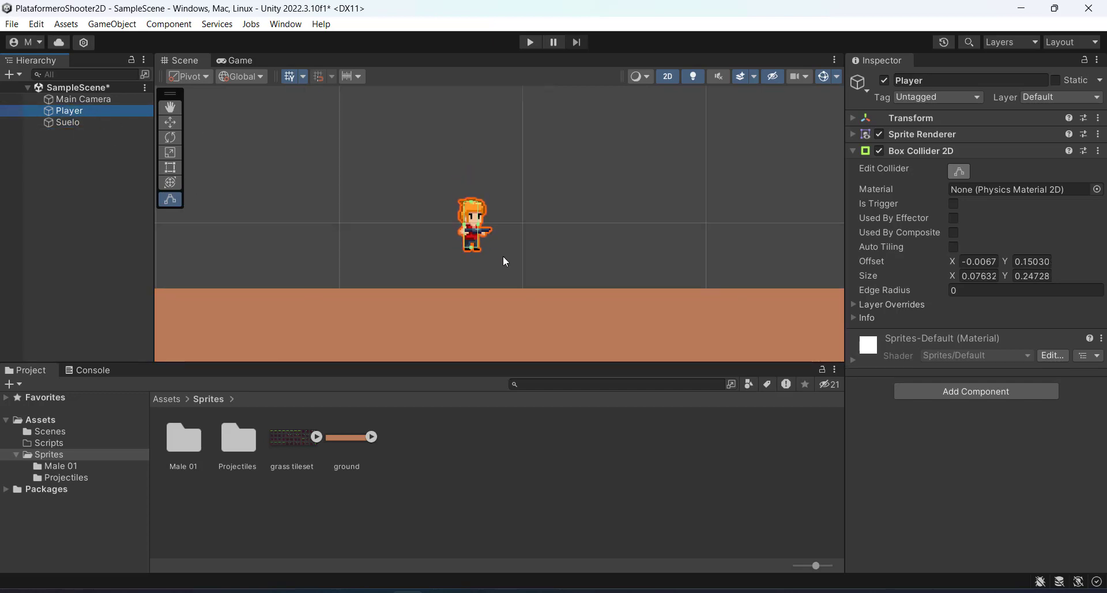
scroll(467, 274, "up", 2)
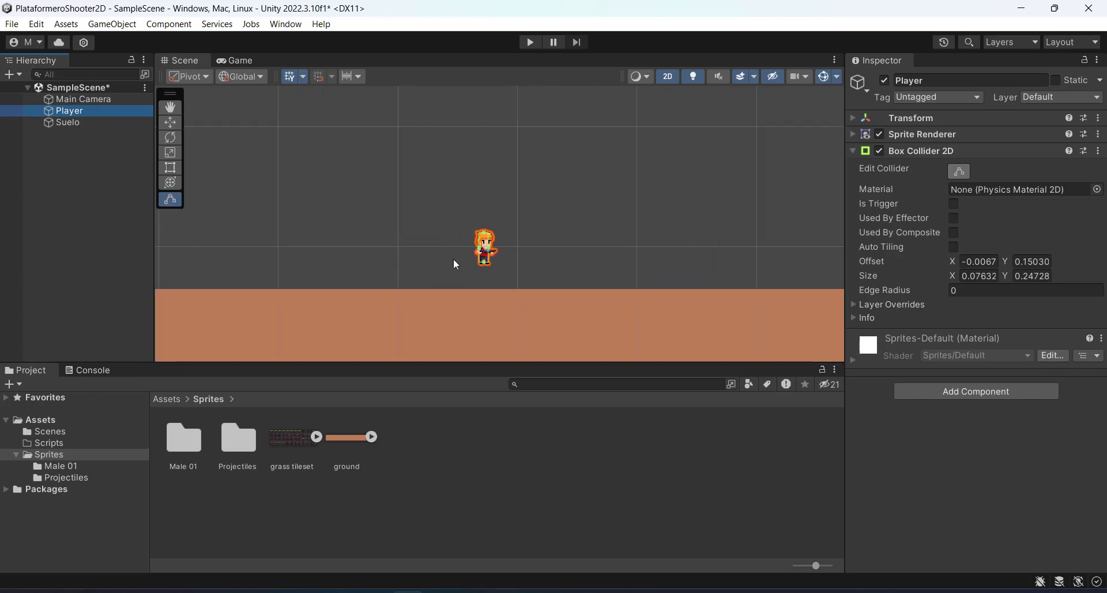
Step: Try nesting the Player under Suelo, toggling the parent's scene visibility, and move the Player back out above Suelo
mouse_move(70, 104)
left_mouse_down()
mouse_move(74, 112)
mouse_move(74, 87)
mouse_move(82, 112)
left_mouse_up()
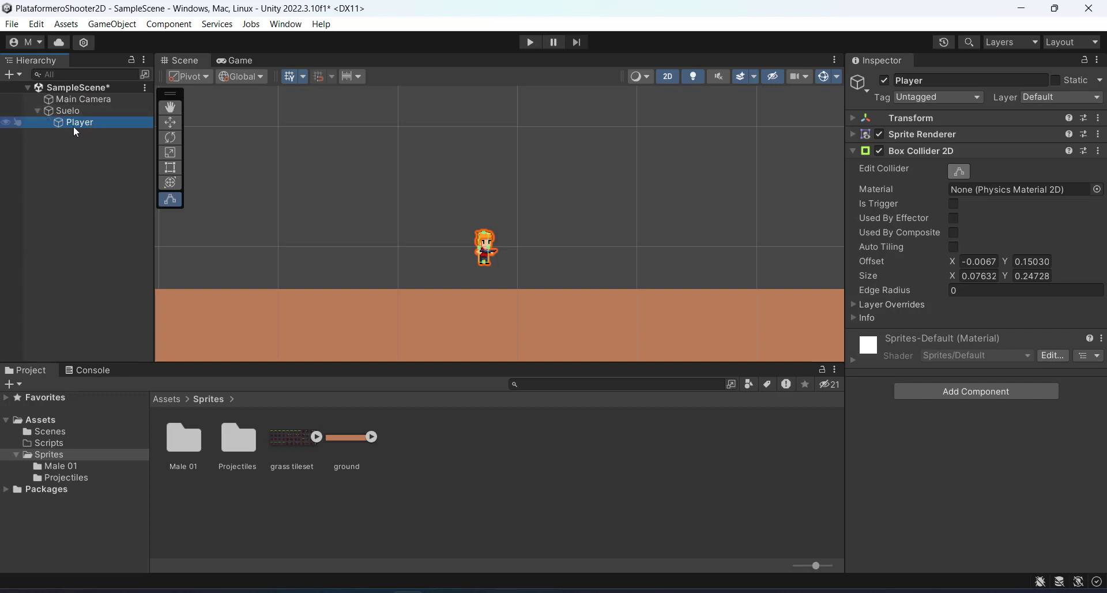
left_click(78, 111)
left_click(82, 121)
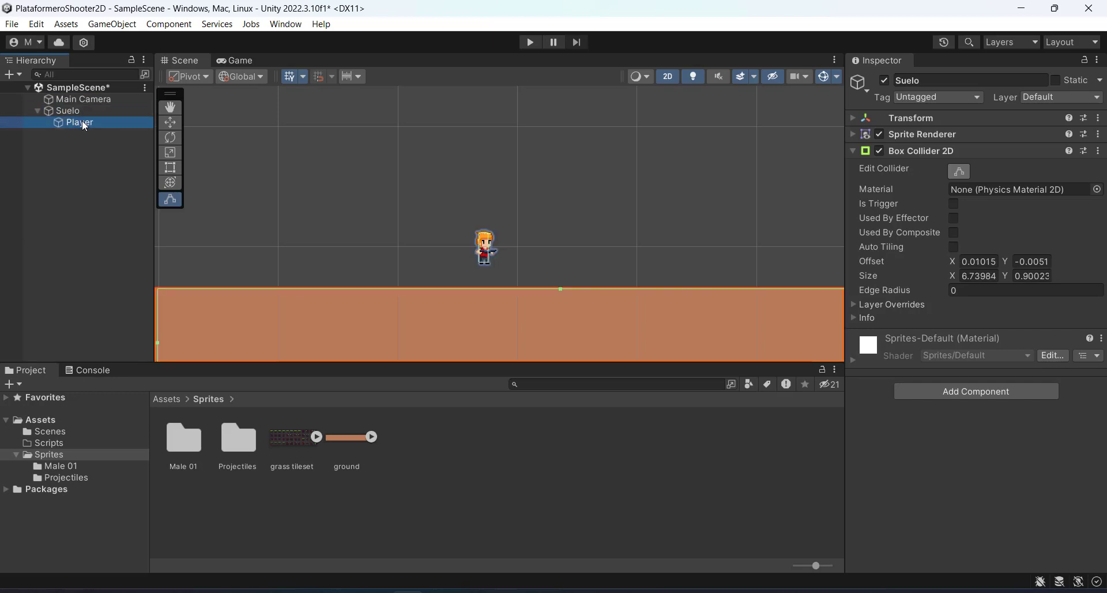
left_click(65, 113)
left_click(6, 111)
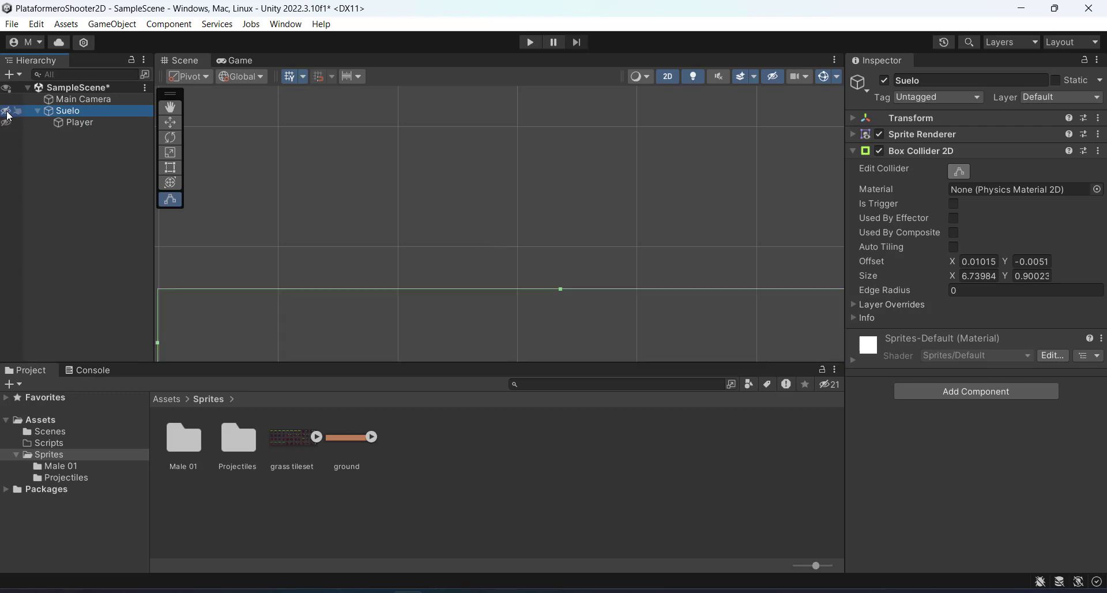
left_click(7, 113)
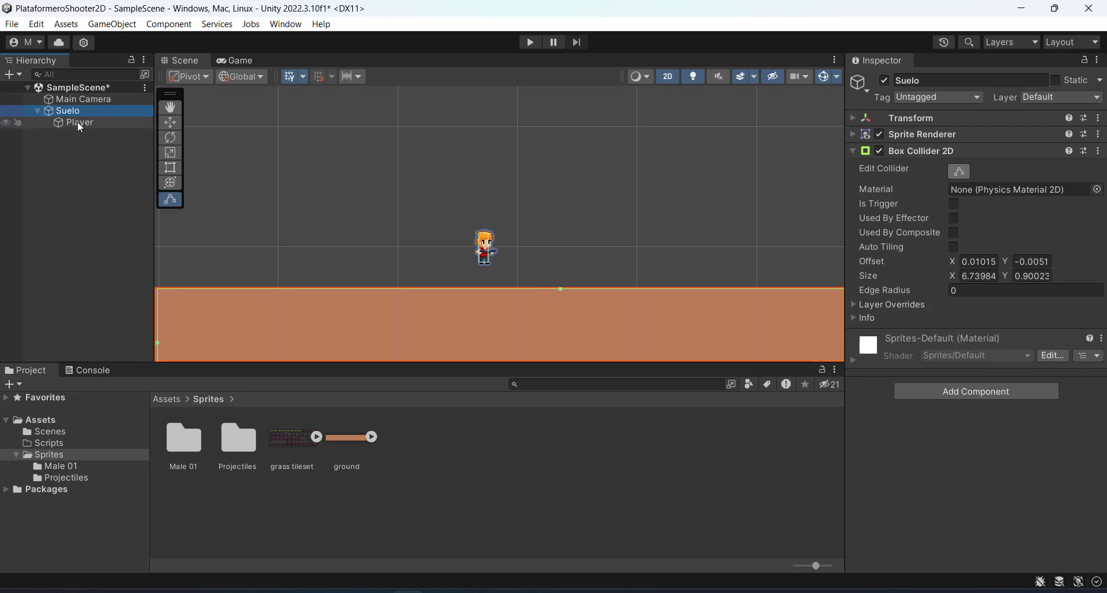
mouse_move(79, 123)
left_mouse_down()
mouse_move(75, 134)
mouse_move(75, 108)
left_mouse_up()
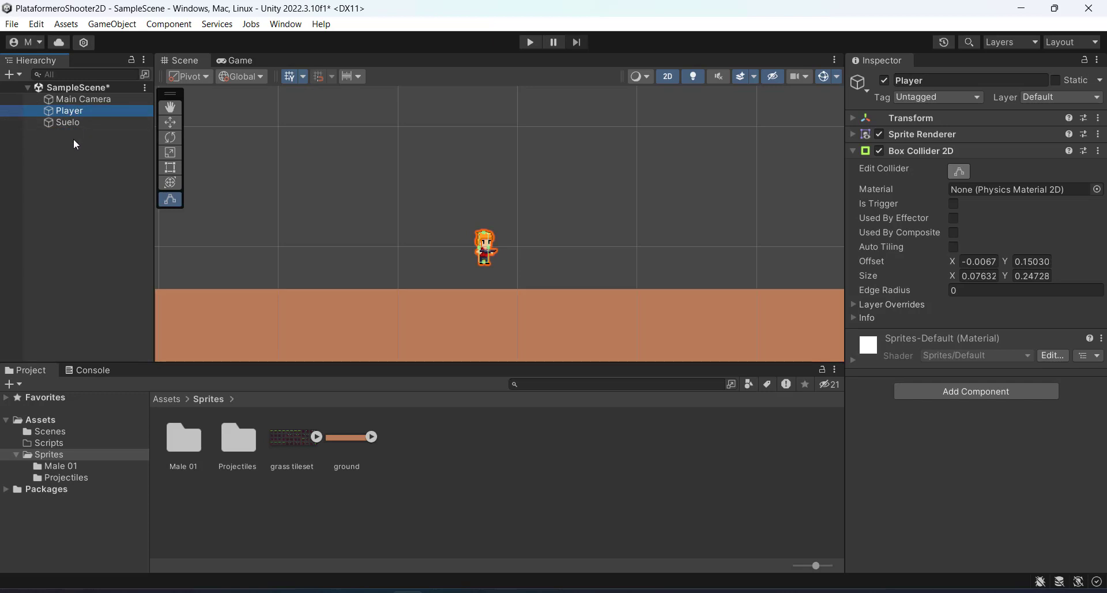
Step: Add a Rigidbody 2D component to the Player and collapse its Box Collider 2D settings
scroll(362, 192, "down", 1)
scroll(461, 242, "up", 2)
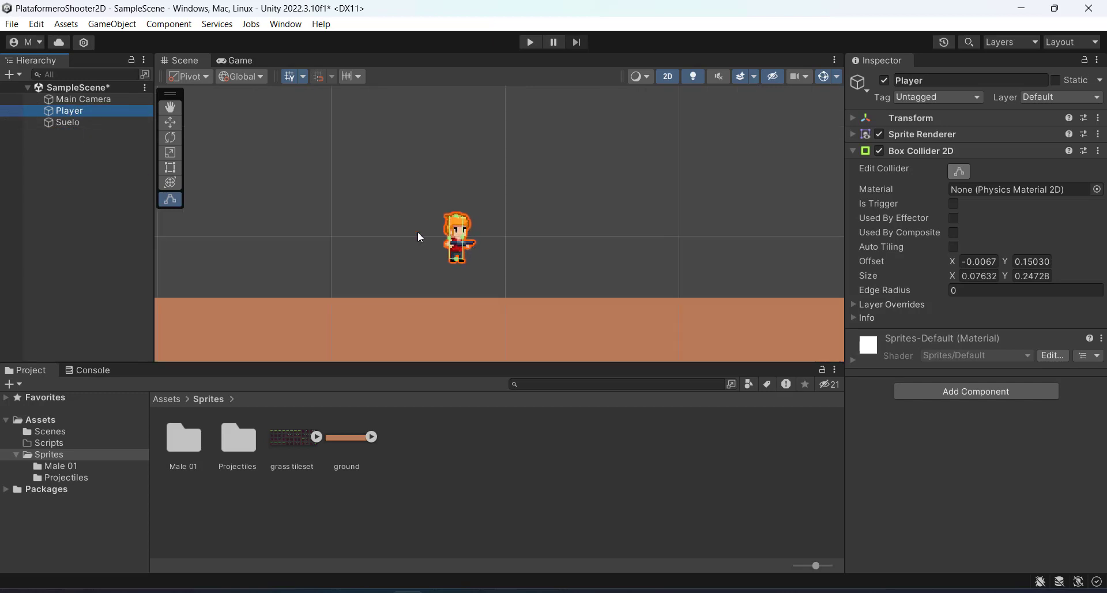
scroll(456, 248, "up", 2)
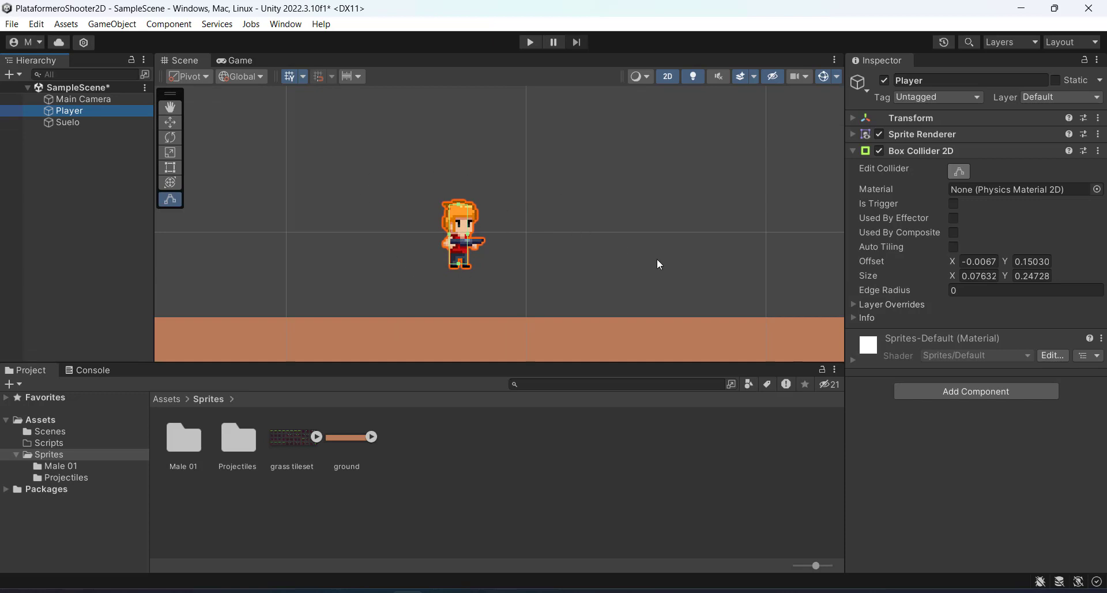
left_click(967, 398)
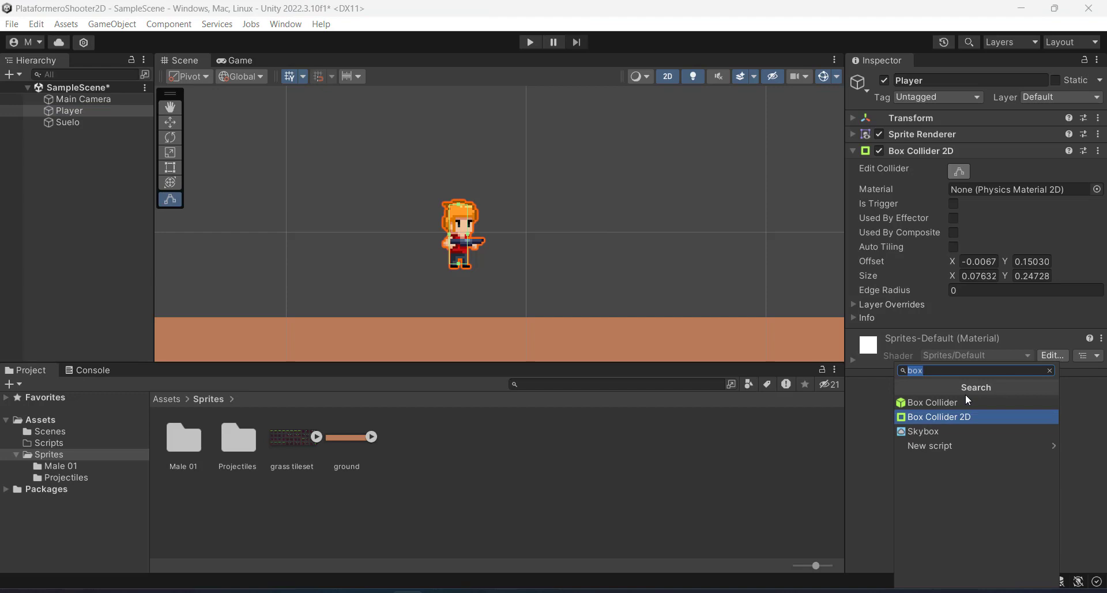
type("rigi")
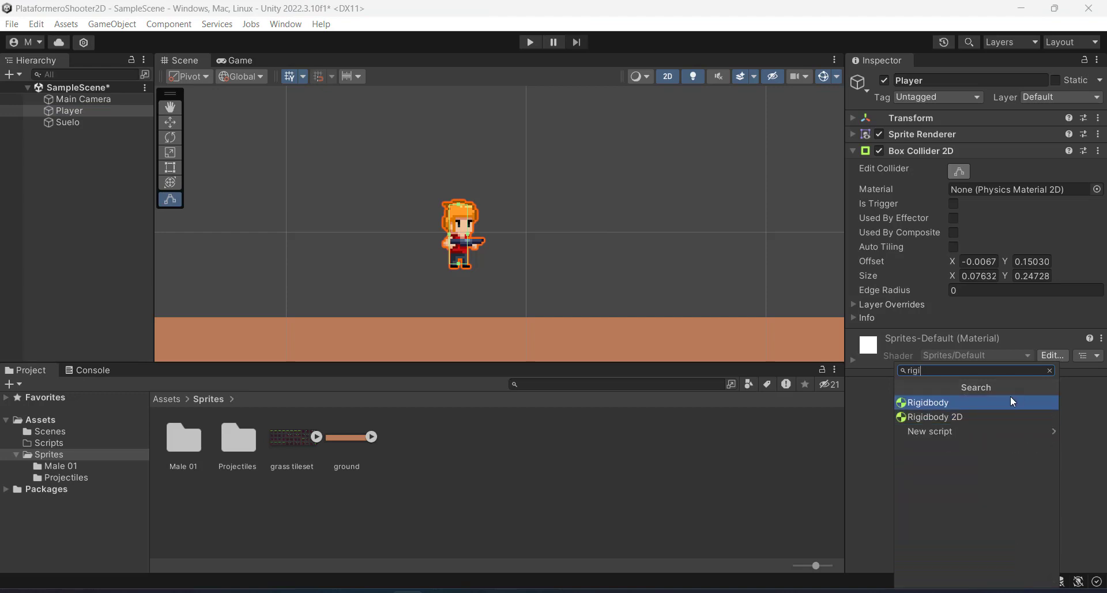
left_click(959, 417)
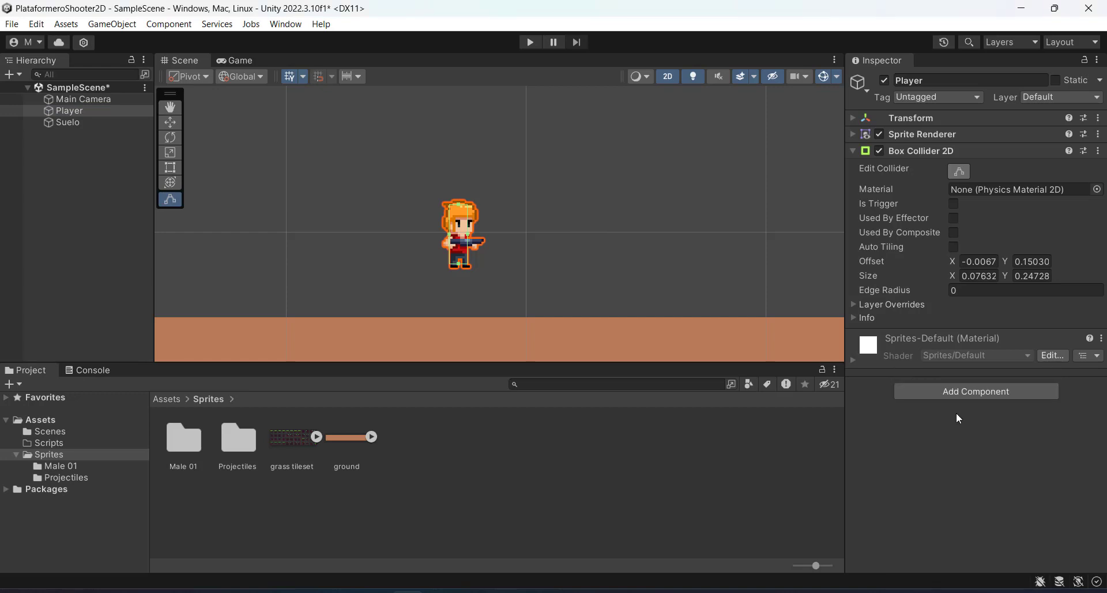
left_click(852, 150)
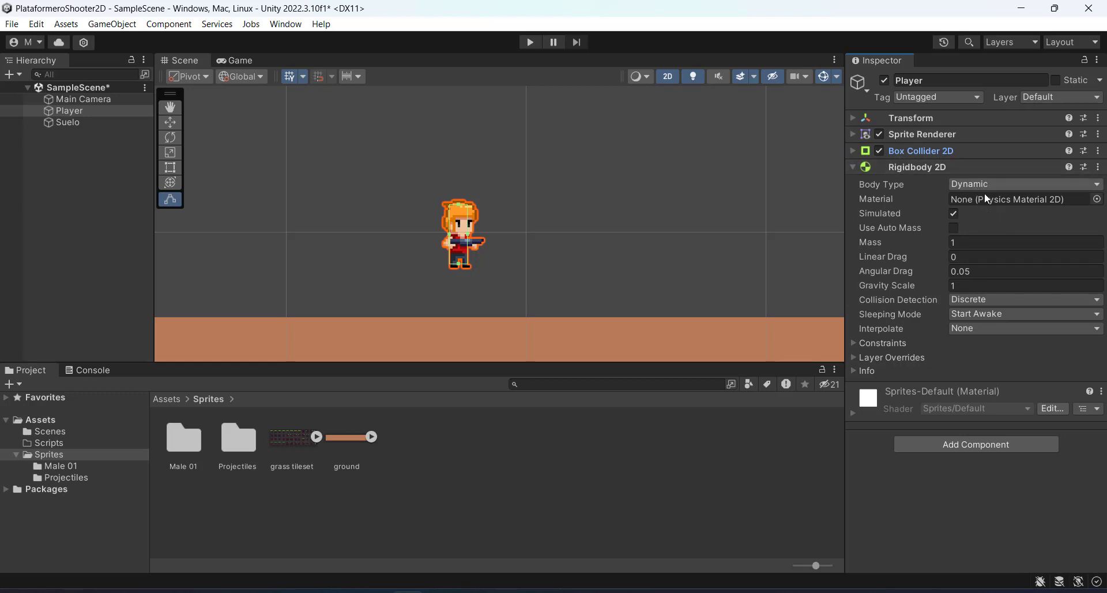
Step: Review the Body Type options of the Player's Rigidbody 2D, leaving Dynamic selected
left_click(997, 183)
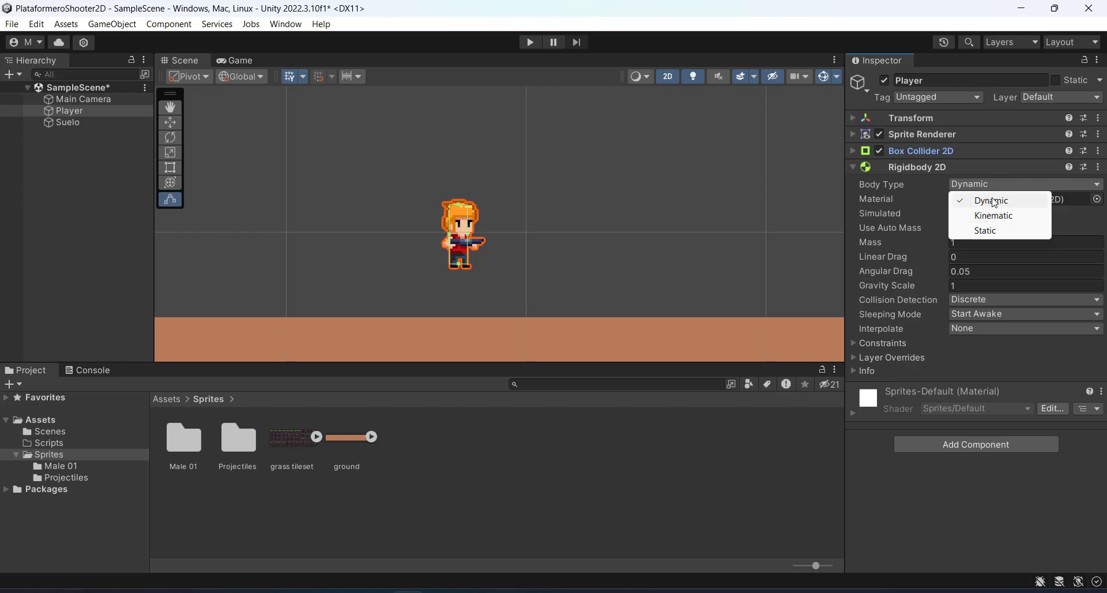
left_click(998, 180)
left_click(998, 180)
left_click(1092, 186)
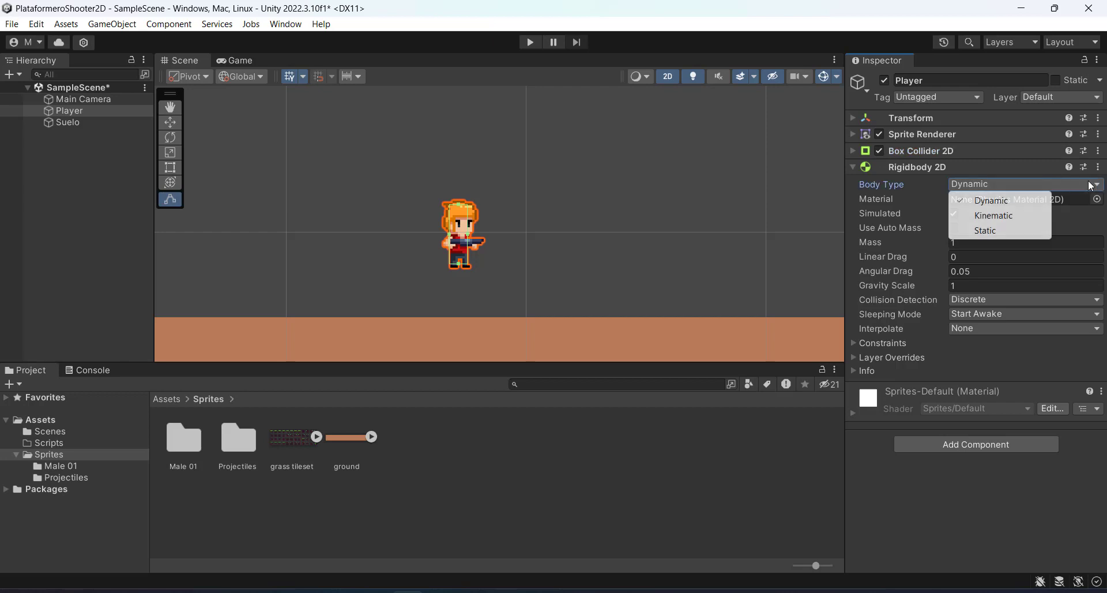
left_click(940, 500)
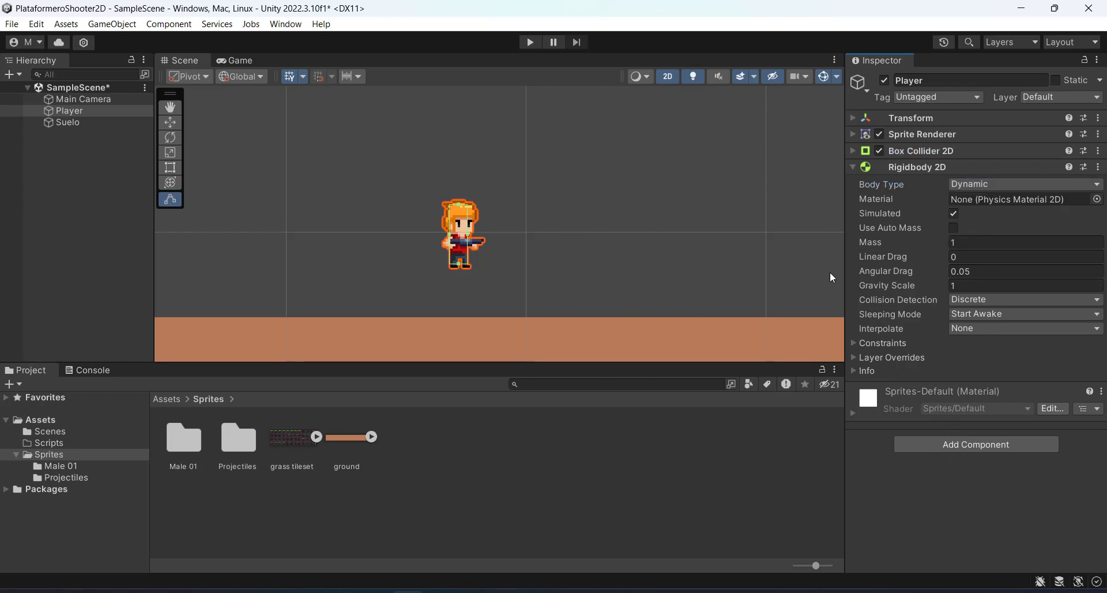
Step: Move the Player higher above the ground with the Move tool
left_click(91, 111)
left_click(170, 122)
left_click_drag(469, 256, 471, 179)
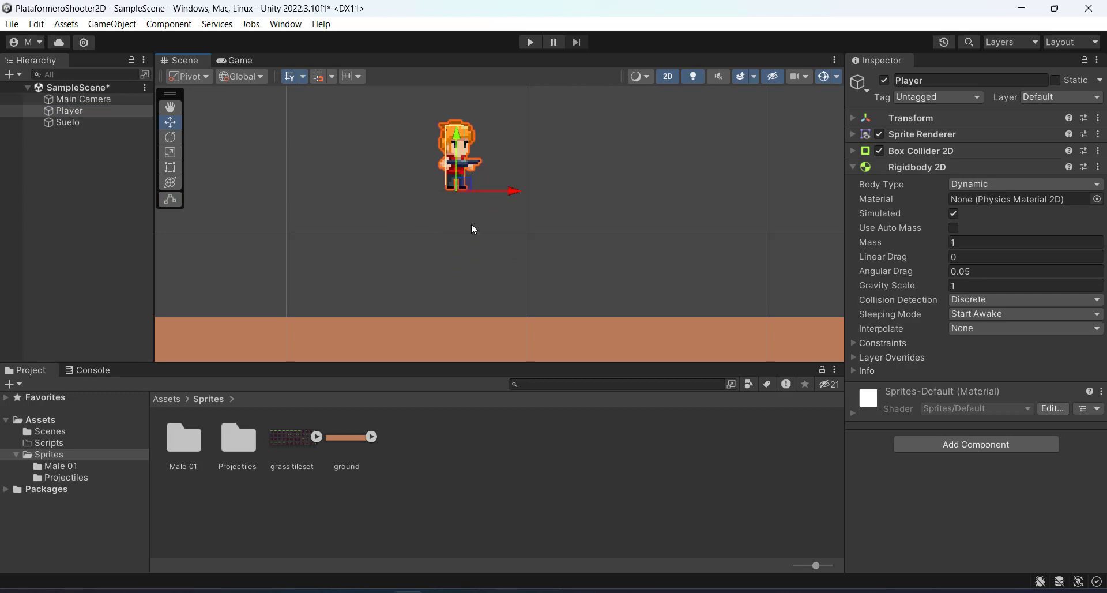
scroll(467, 277, "down", 3)
scroll(479, 305, "down", 3)
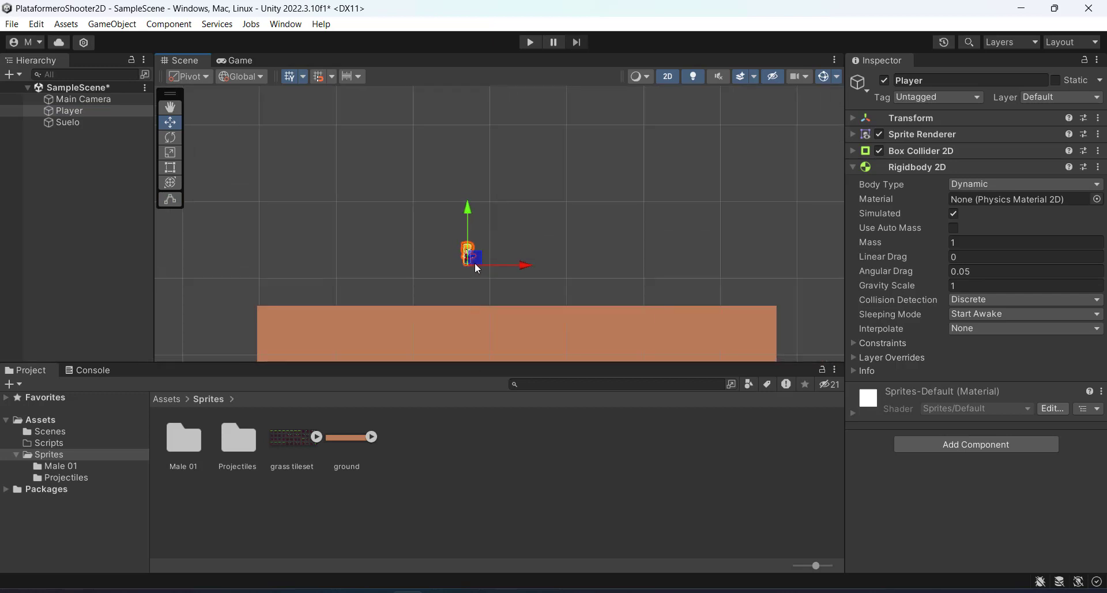
Step: Select the Main Camera and compare its framing of the Player and ground between the Scene and Game views
left_click(69, 98)
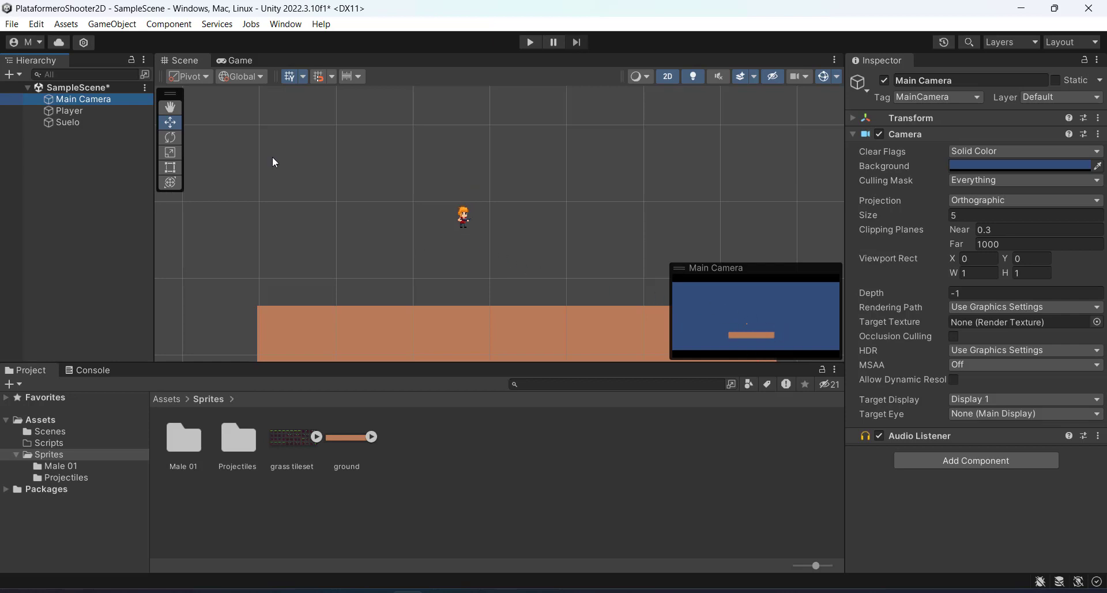
left_click(233, 60)
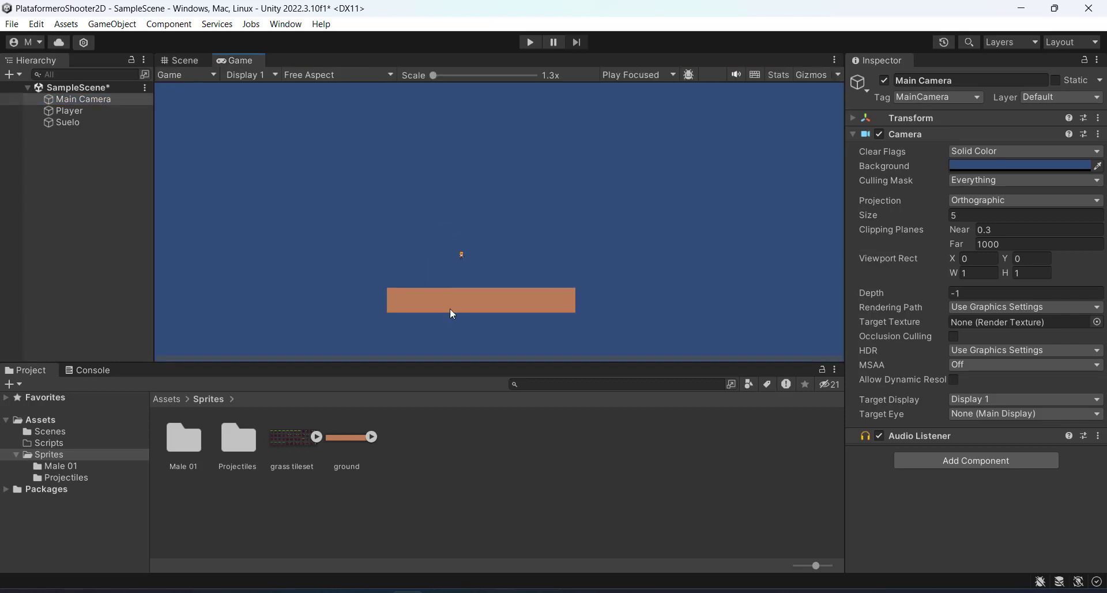
left_click(175, 60)
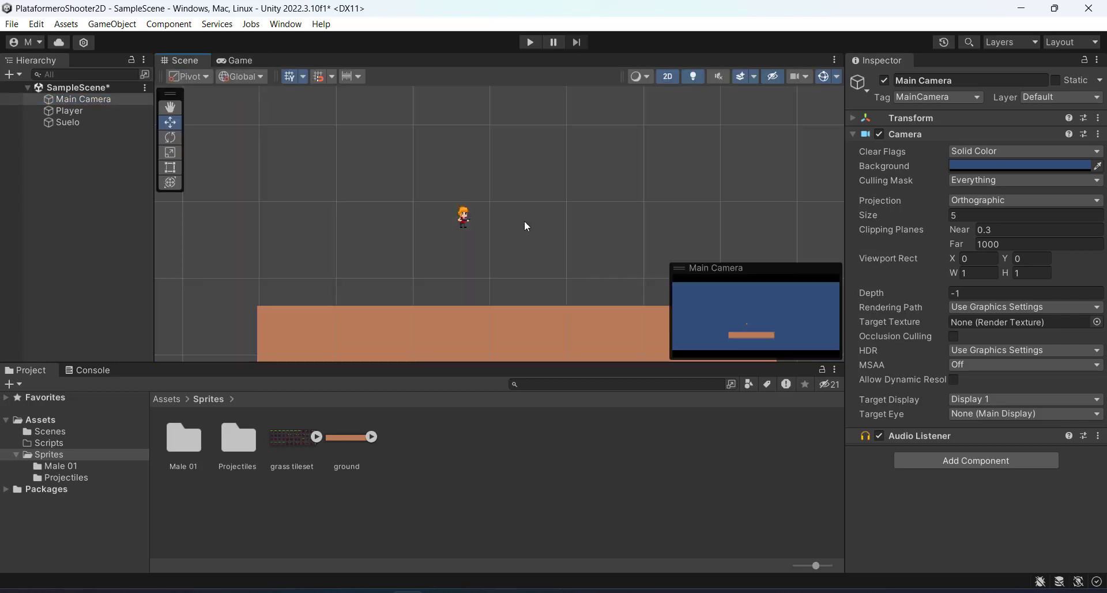
left_click(248, 61)
left_click(176, 63)
Step: Try a Main Camera orthographic size of 3 and check the framing in the Game view
left_click(974, 218)
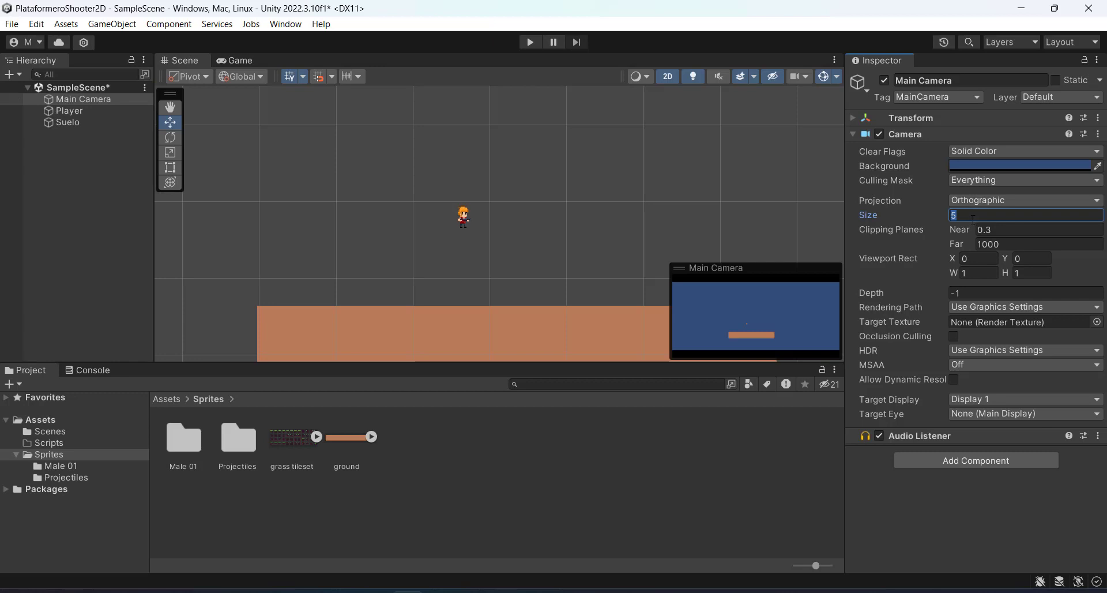
type("2")
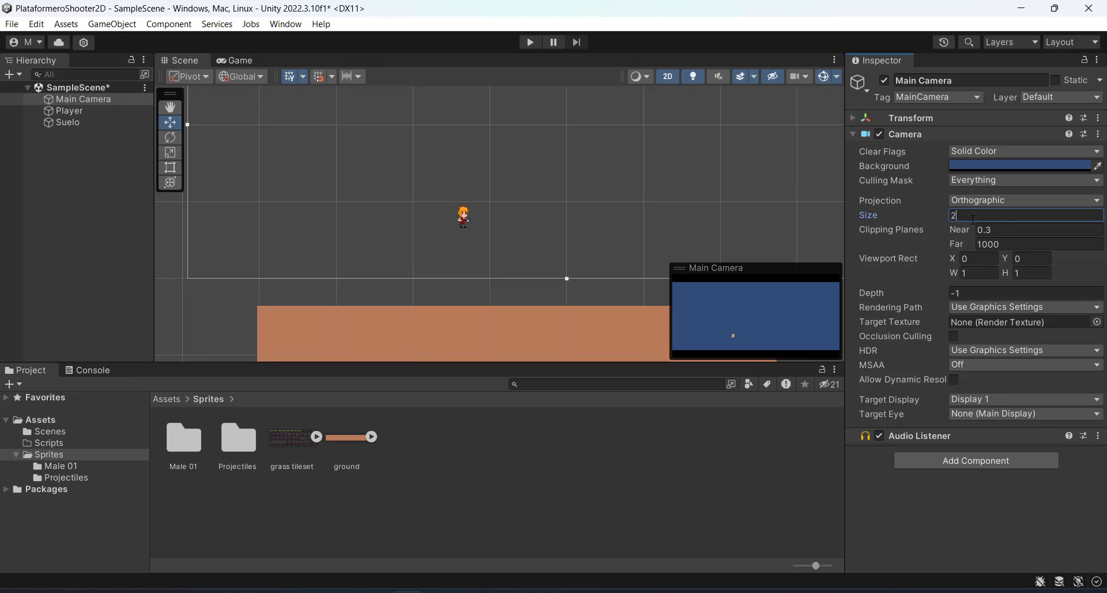
key("BackSpace")
type("3")
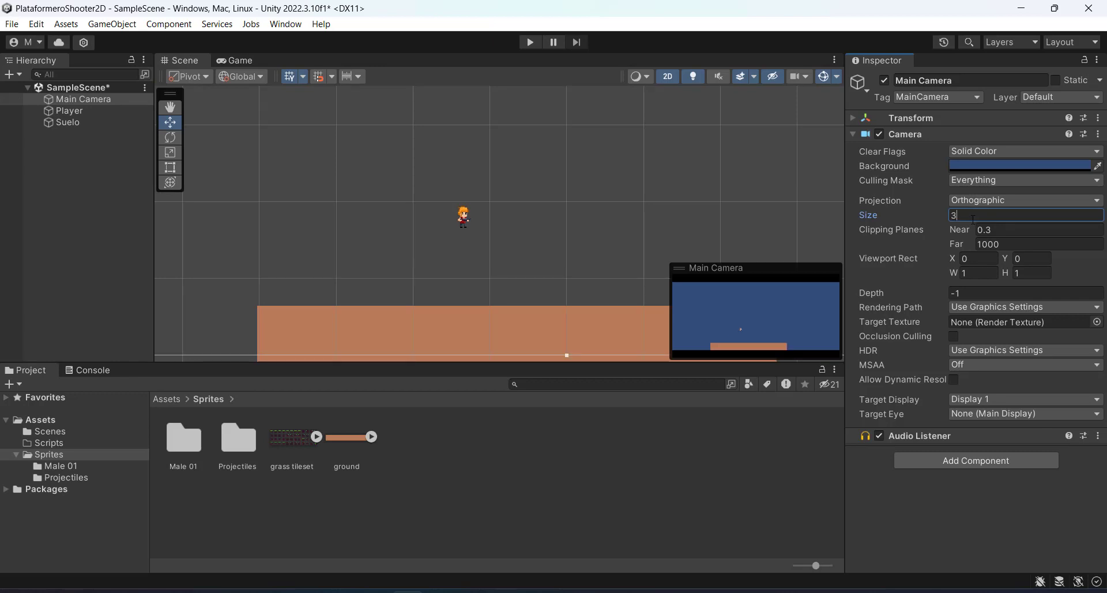
left_click(241, 60)
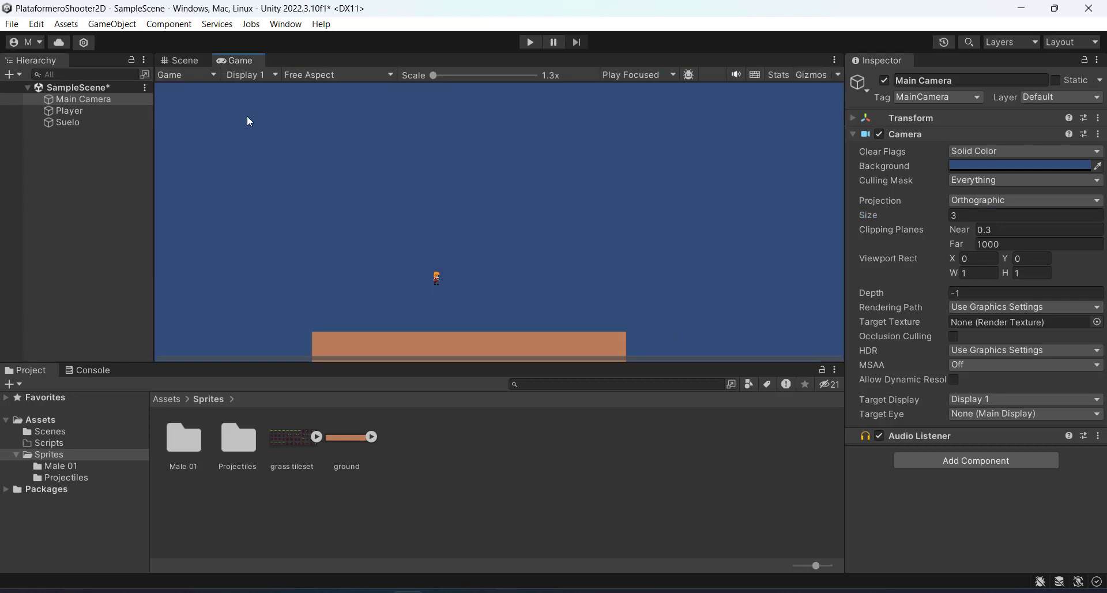
key("ctrl+1")
Step: Set the Main Camera's orthographic size to 2 and preview it in the Game view
left_click(966, 214)
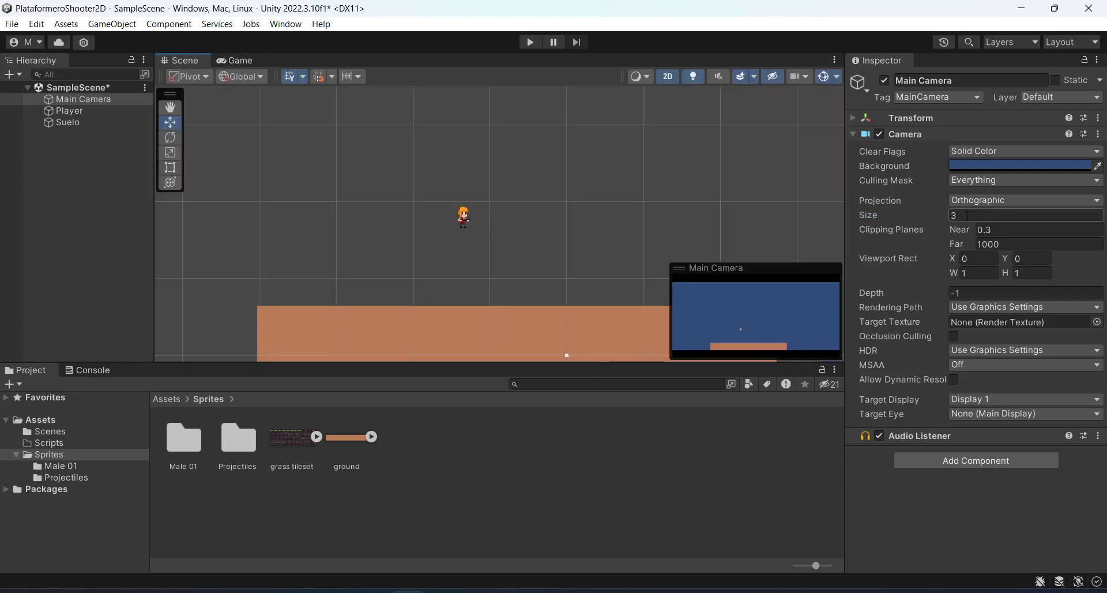
type("1")
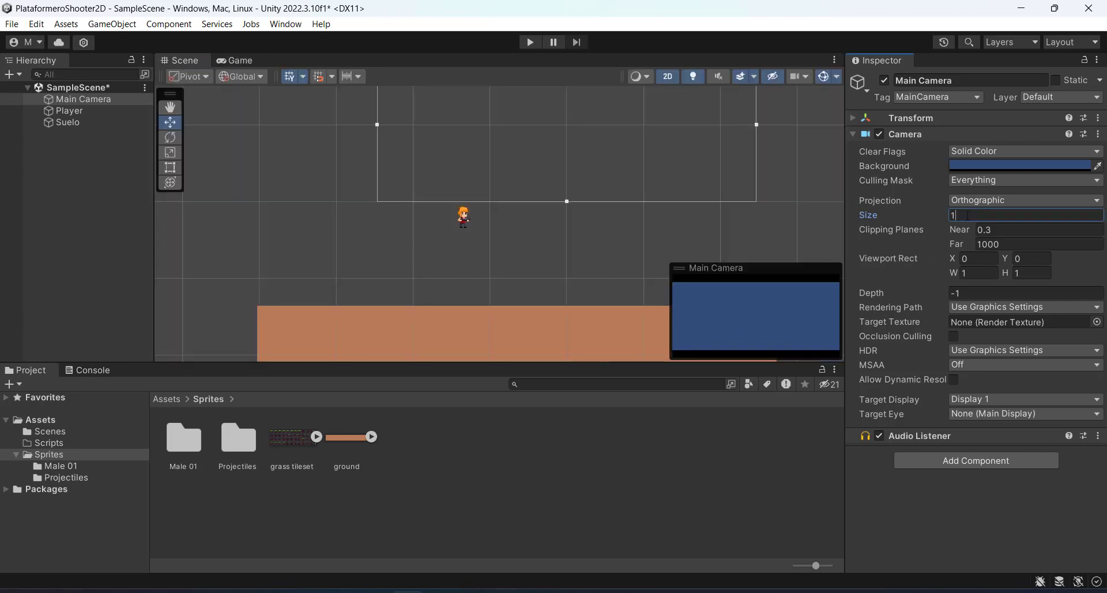
key("BackSpace")
type("2")
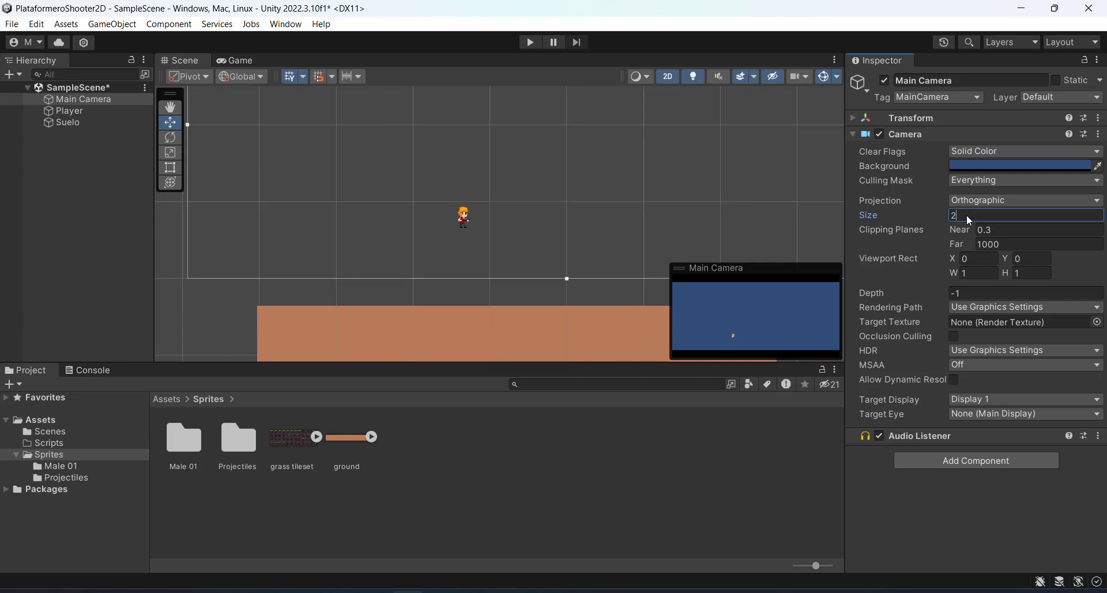
left_click(238, 60)
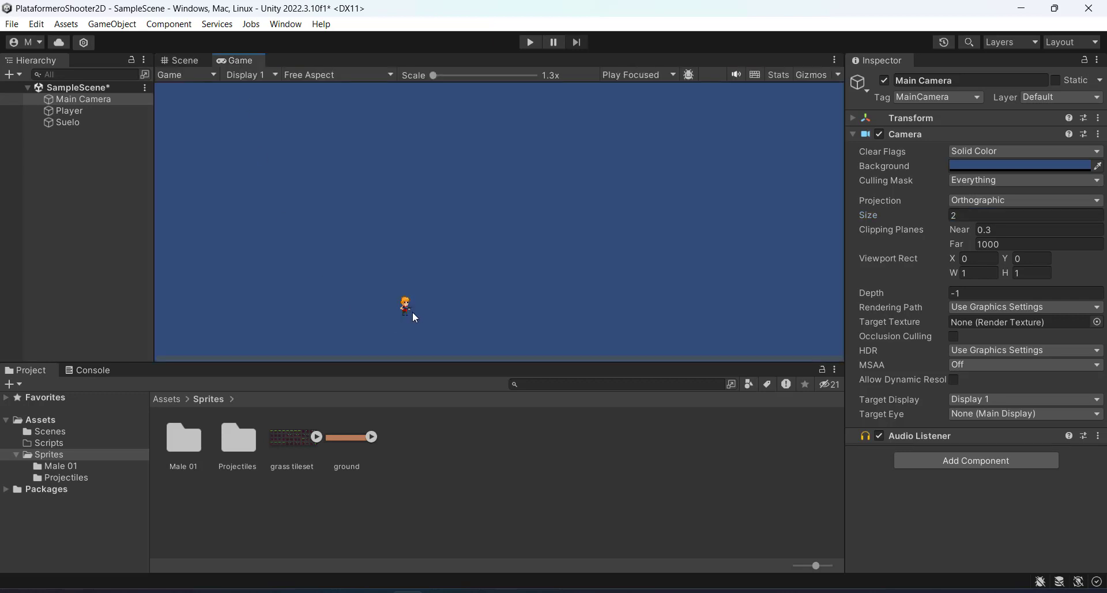
Step: Try Main Camera Y positions of -20, -2 and -1 to bring the ground into the frame
left_click(201, 61)
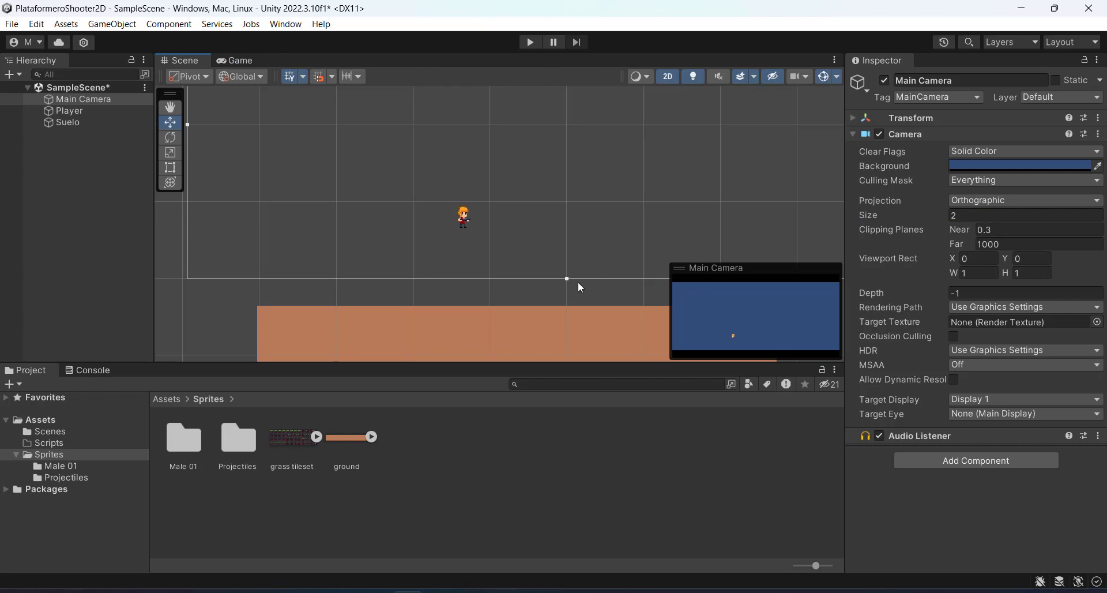
scroll(354, 209, "down", 5)
scroll(431, 228, "up", 1)
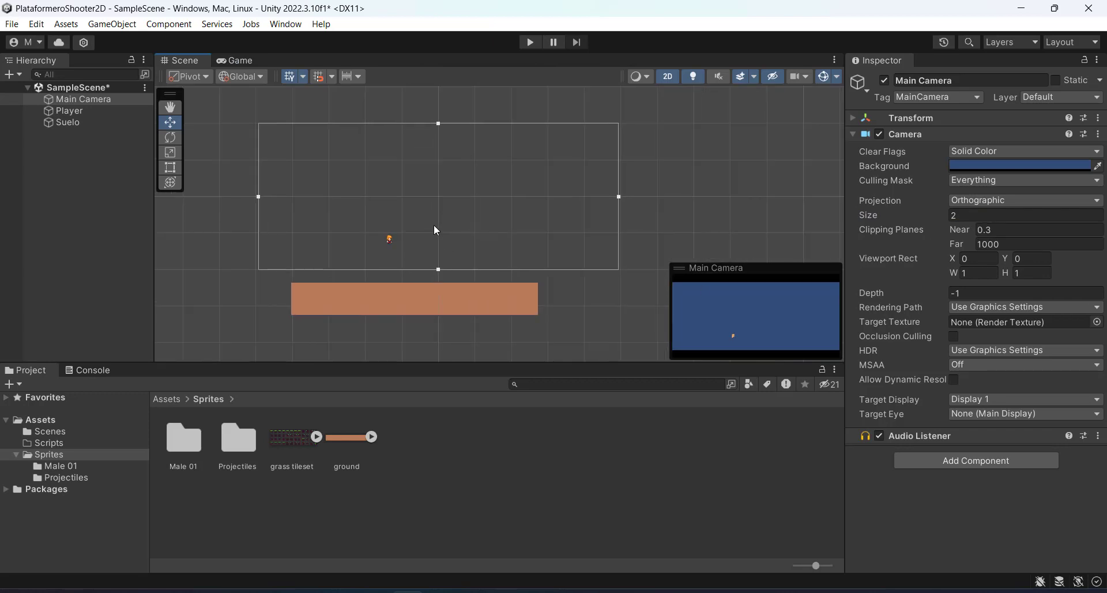
left_click(851, 118)
left_click(1029, 136)
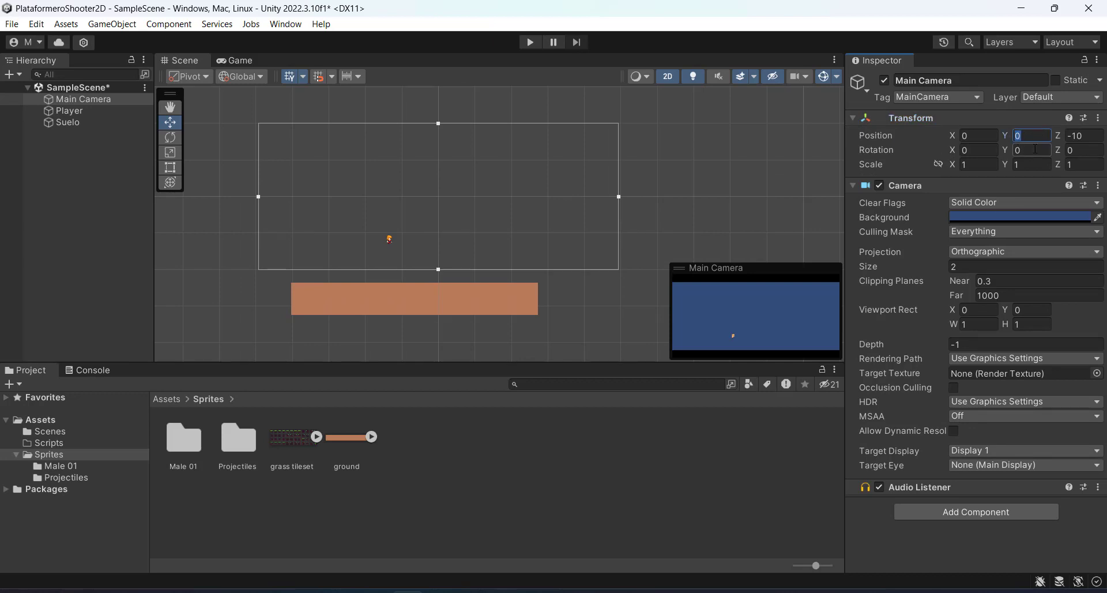
type("-20")
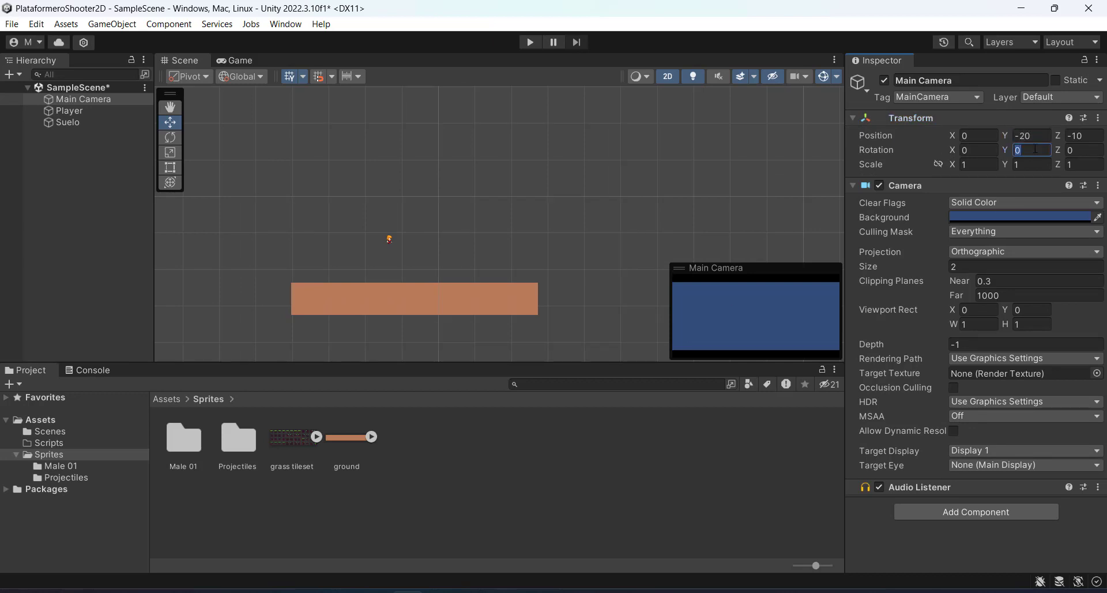
left_click(1034, 136)
type("-2")
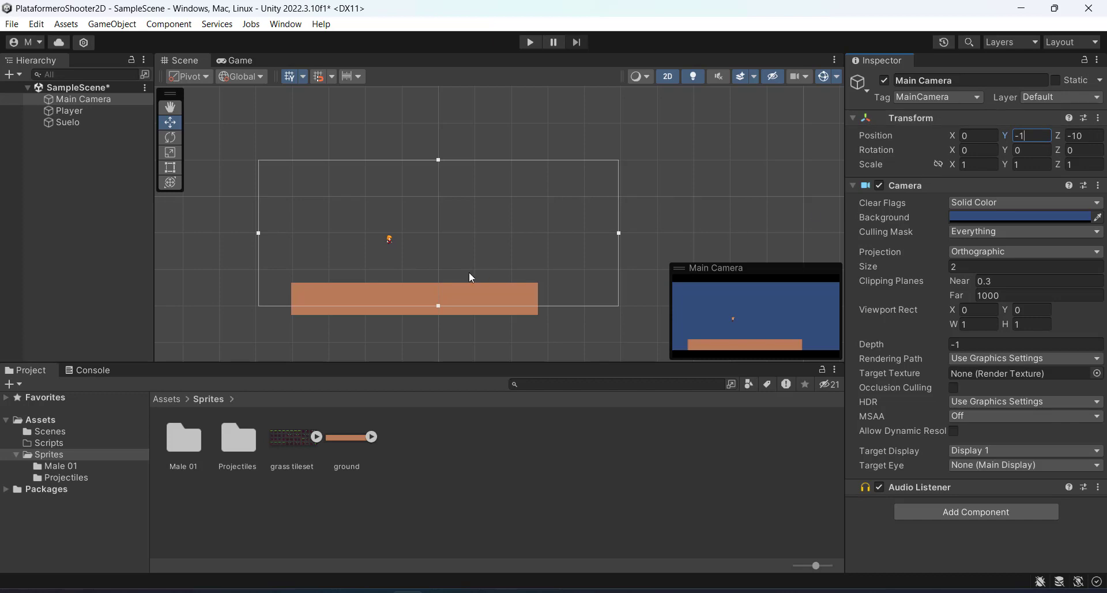
type("1")
scroll(253, 251, "up", 1)
Step: Try Main Camera orthographic sizes of 1, 0.5 and 2, and settle on 1.2
left_click(983, 267)
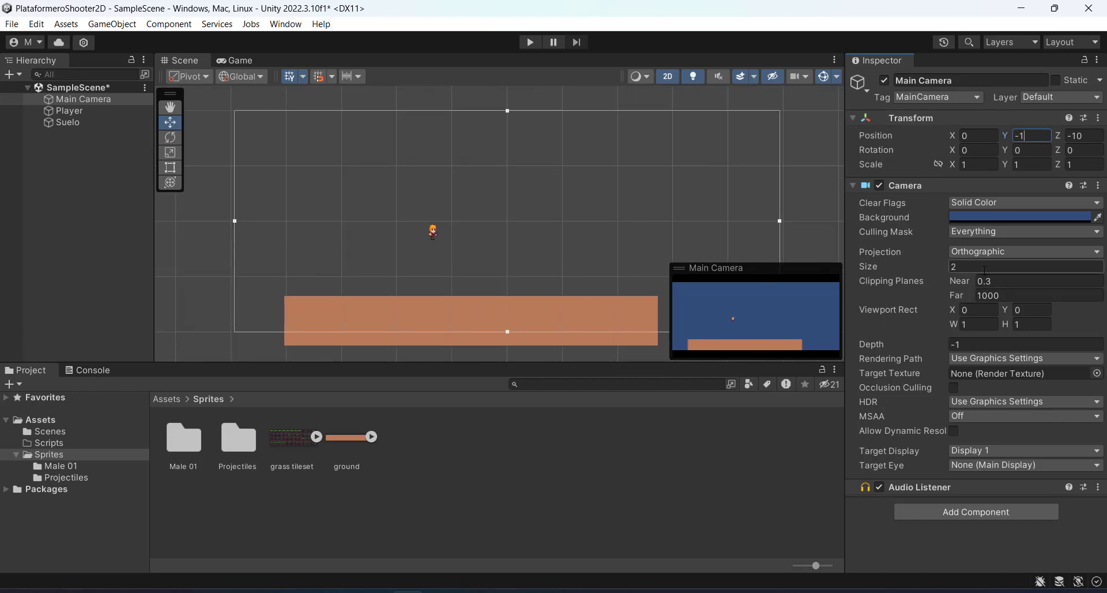
type("3")
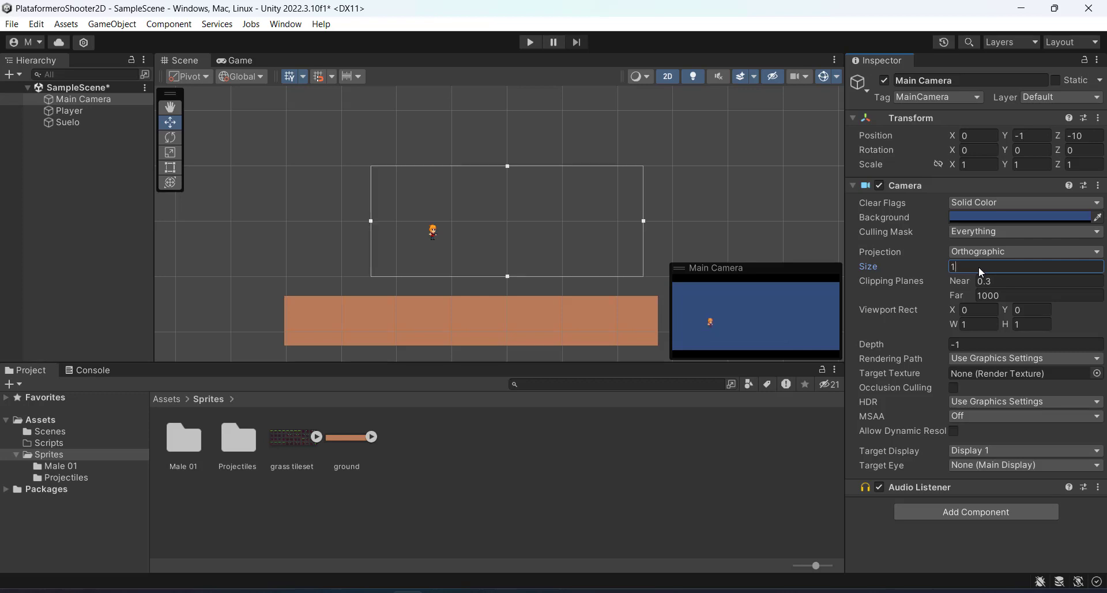
type("0.5")
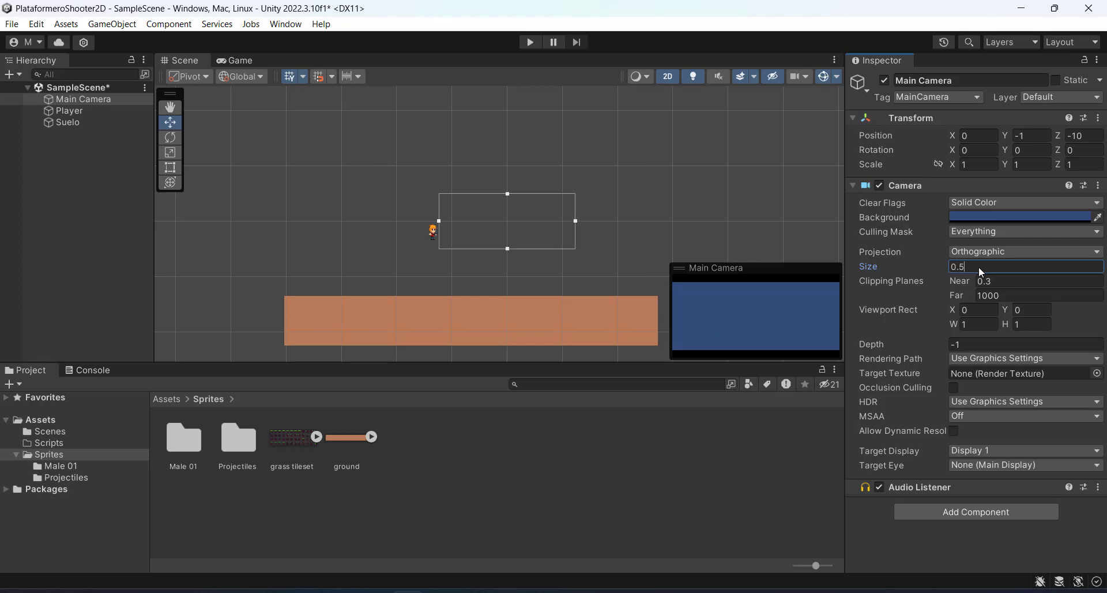
key("BackSpace")
key("BackSpace")
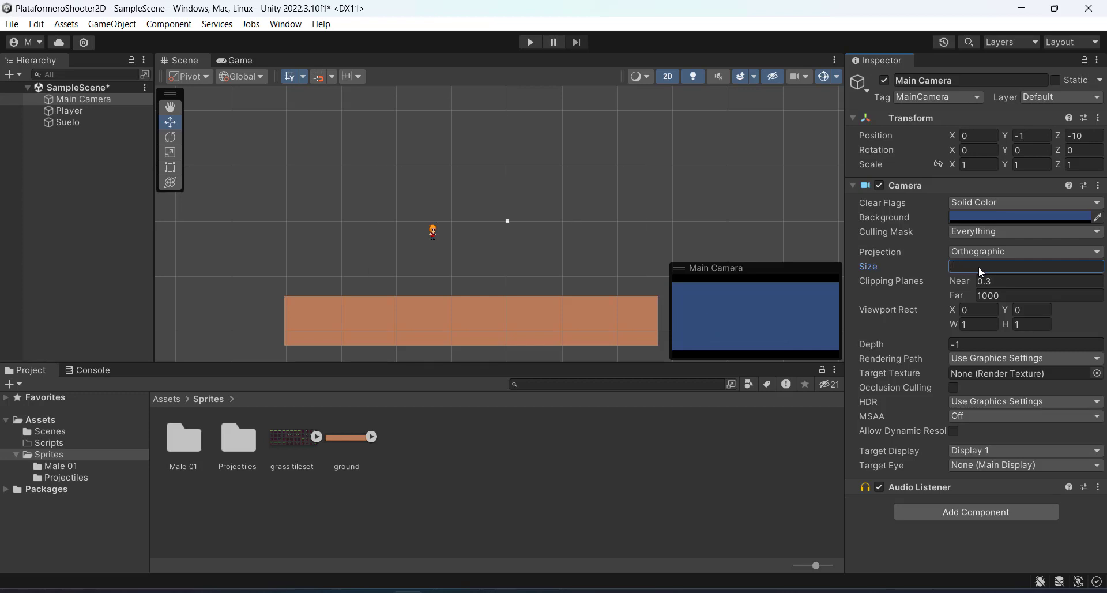
type("2")
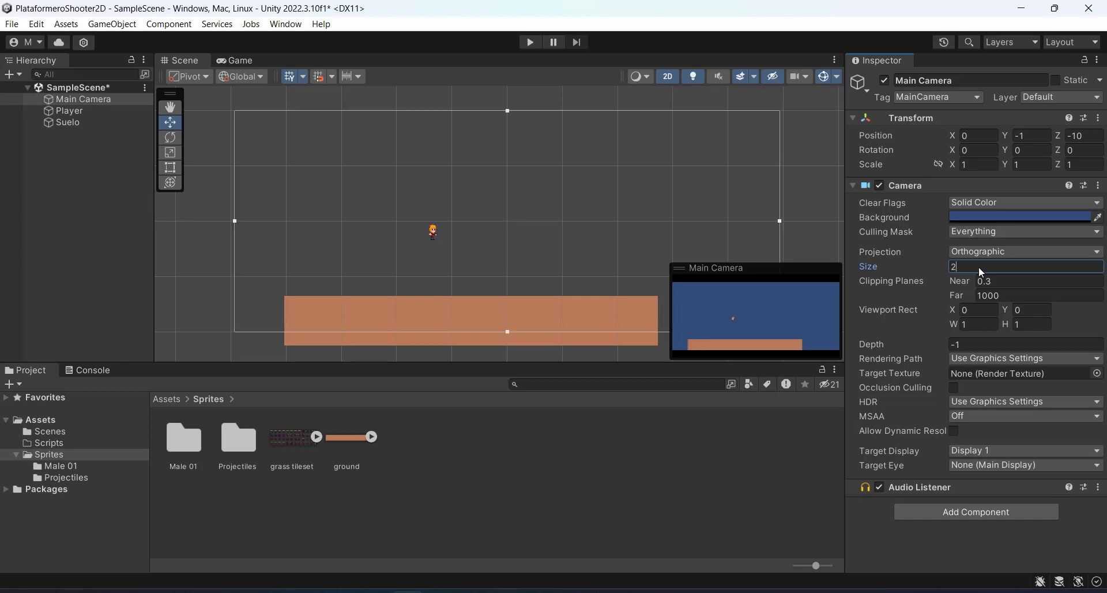
key("BackSpace")
type("1.2")
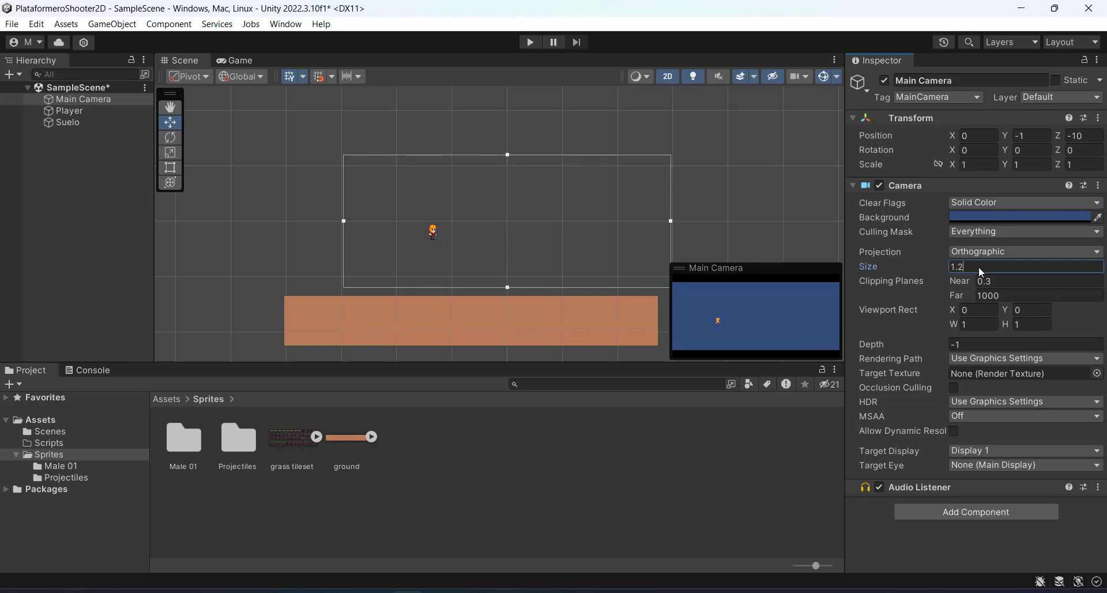
Step: Set the Main Camera's Y position to -1.5 and check the framing in the Game view
left_click(1030, 137)
type("-")
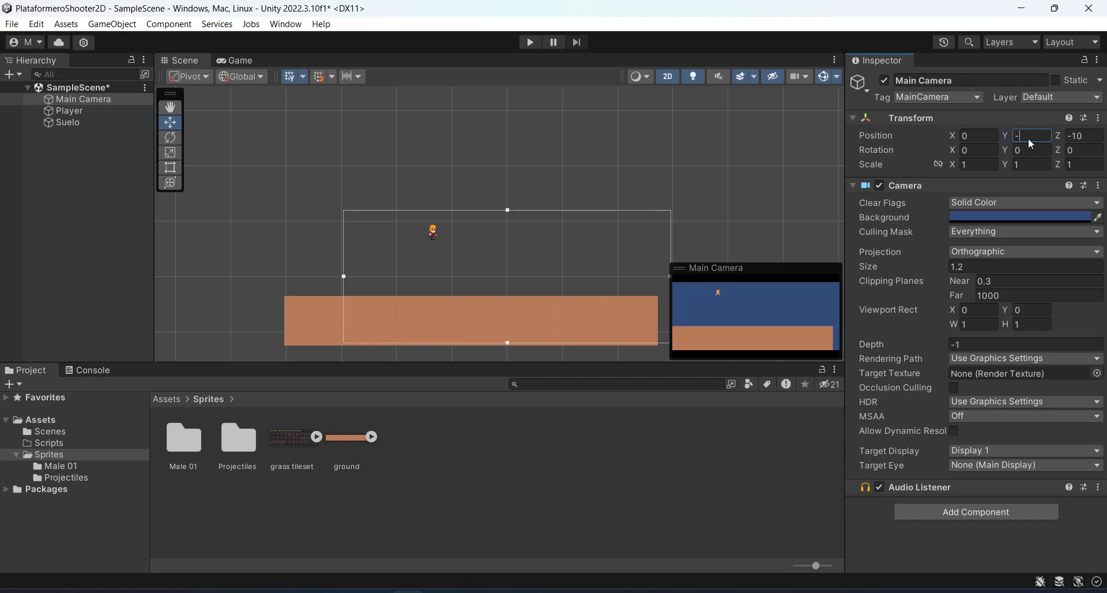
type("21.5")
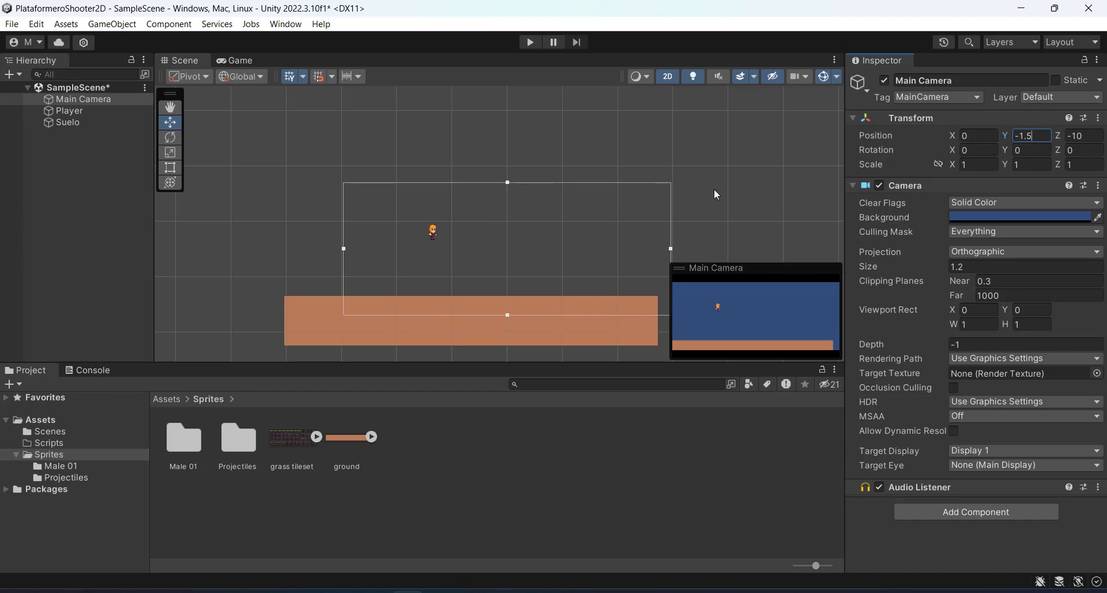
left_click(246, 61)
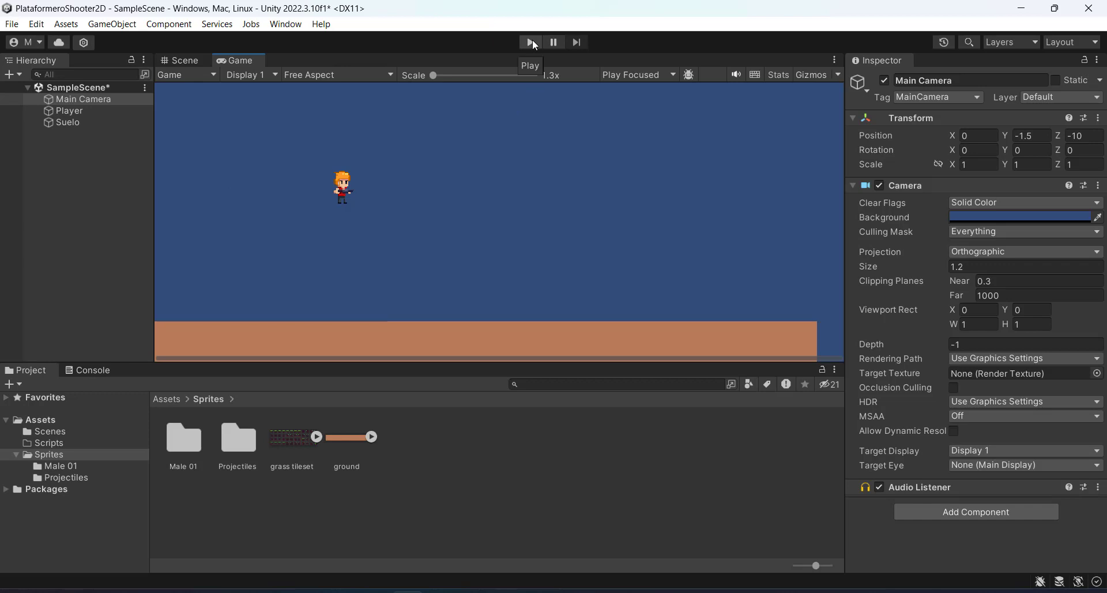
left_click(182, 60)
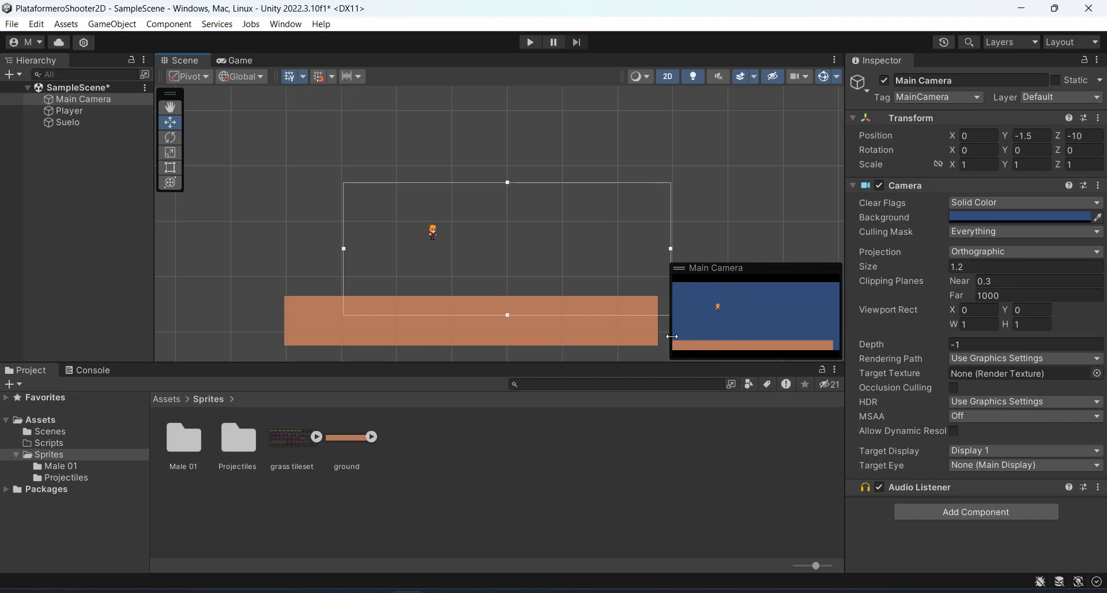
Step: Play the scene to test the Player's fall onto the ground in the Game and Scene views, and stop it
left_click(529, 45)
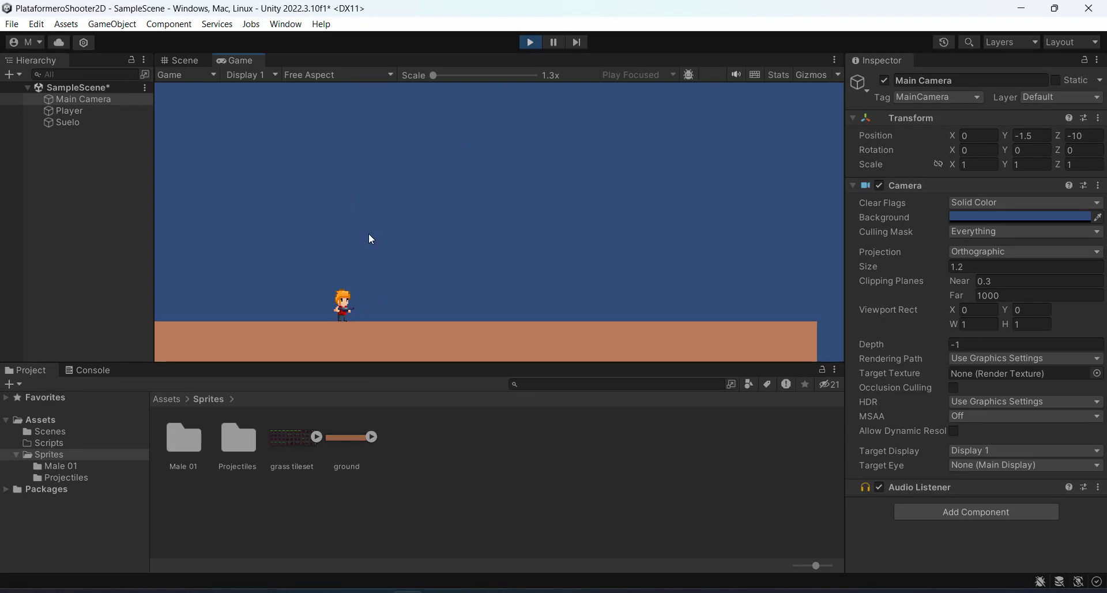
left_click(181, 60)
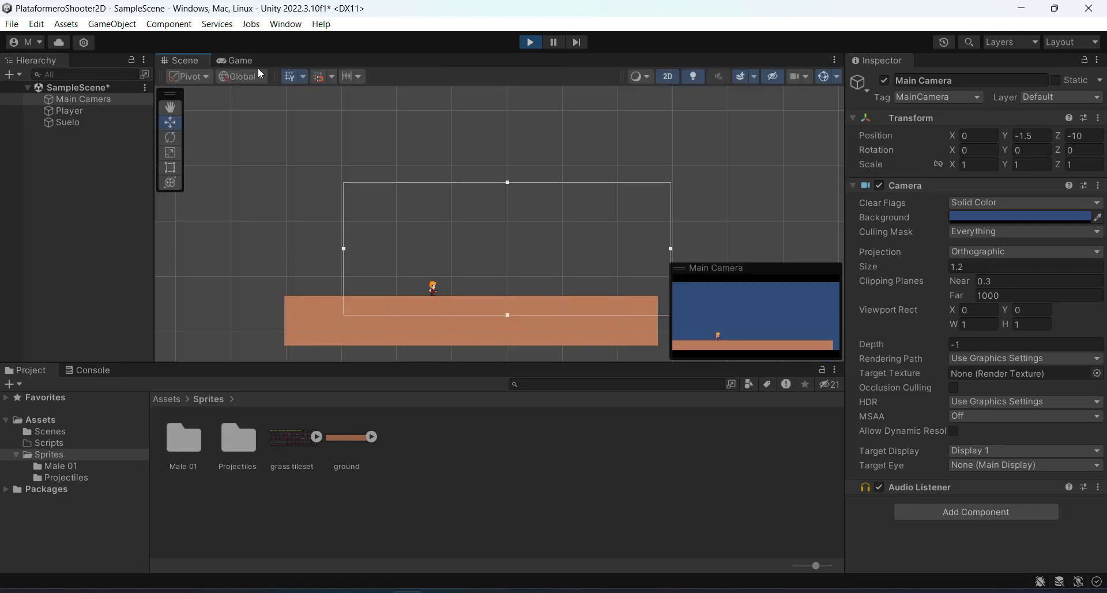
left_click(531, 42)
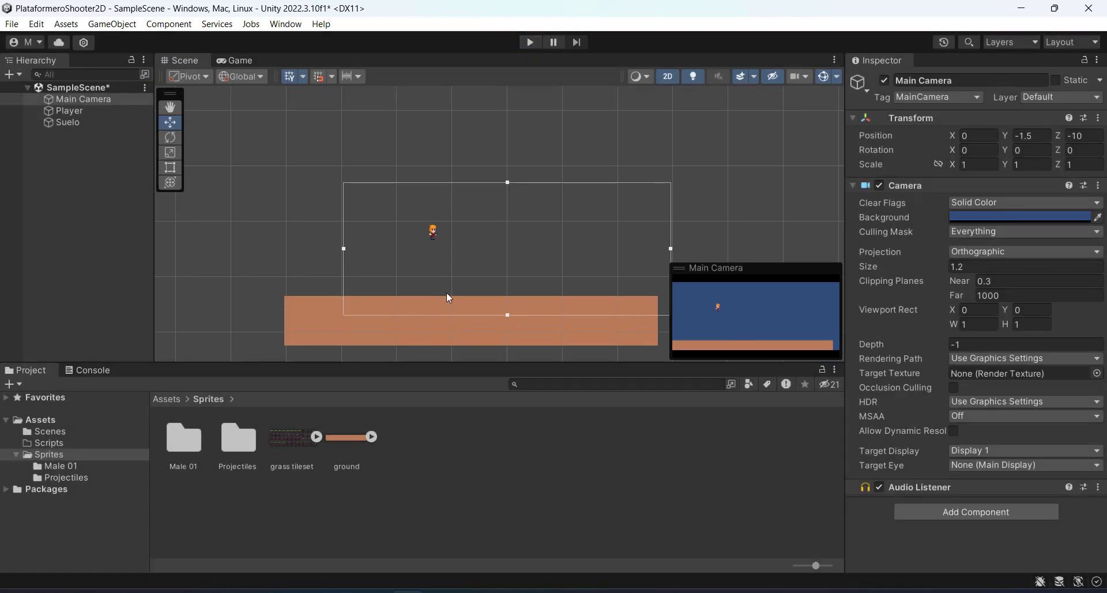
Step: Select the Player and open its Rigidbody 2D Gravity Scale for editing
scroll(438, 260, "up", 5)
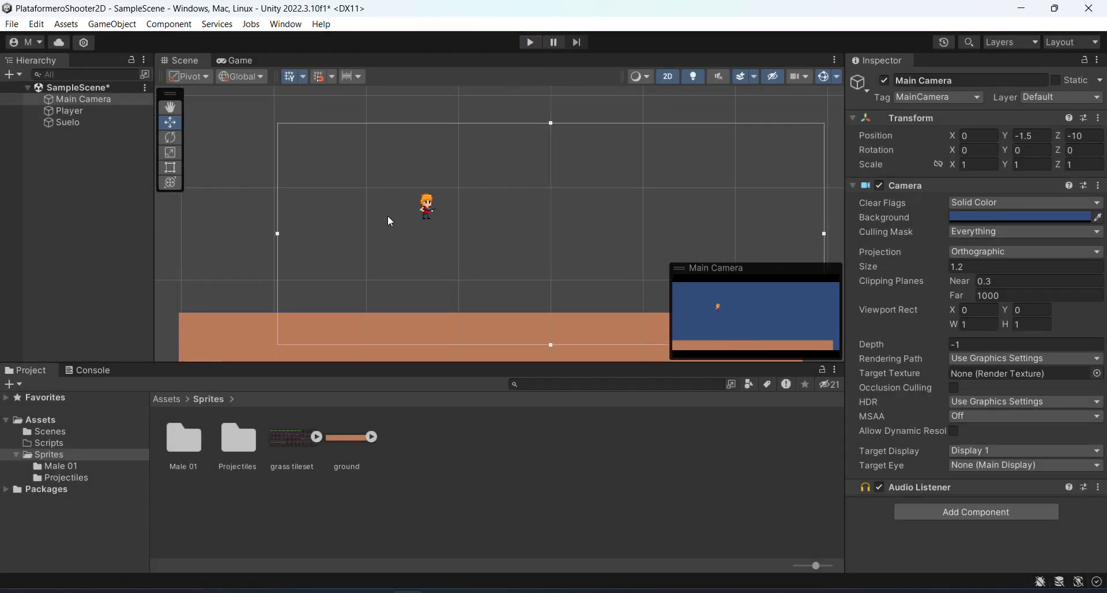
left_click(88, 122)
left_click(104, 109)
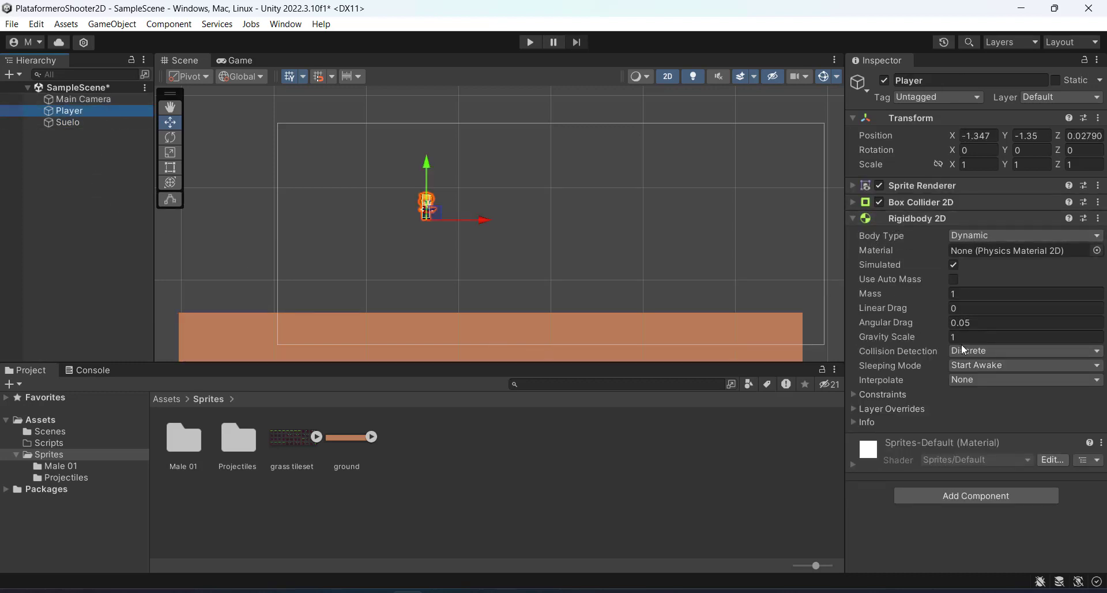
left_click(944, 339)
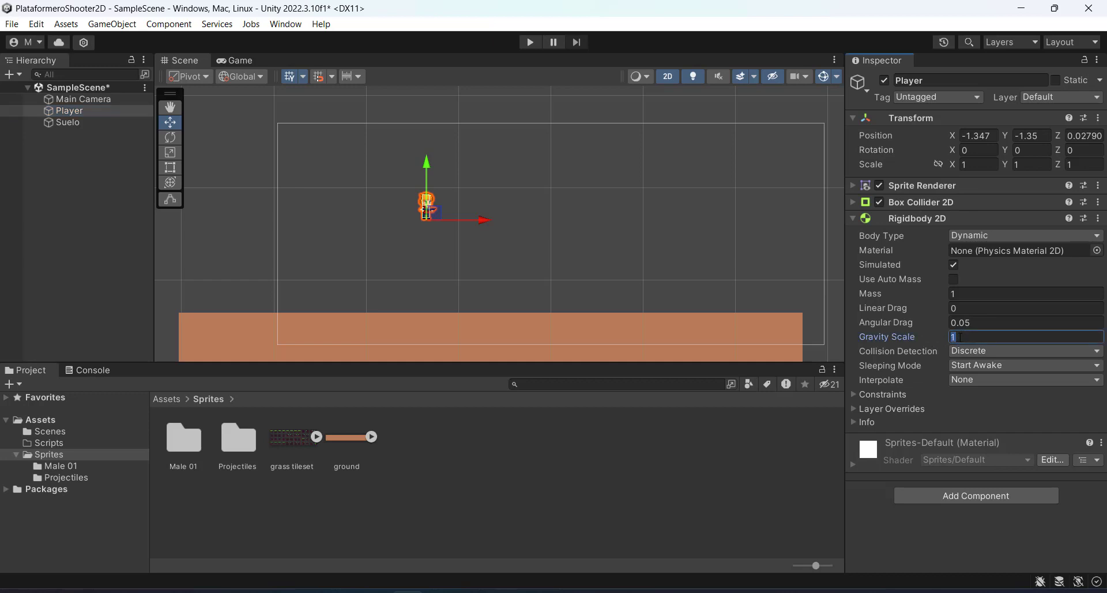
left_click(960, 337)
left_click(960, 323)
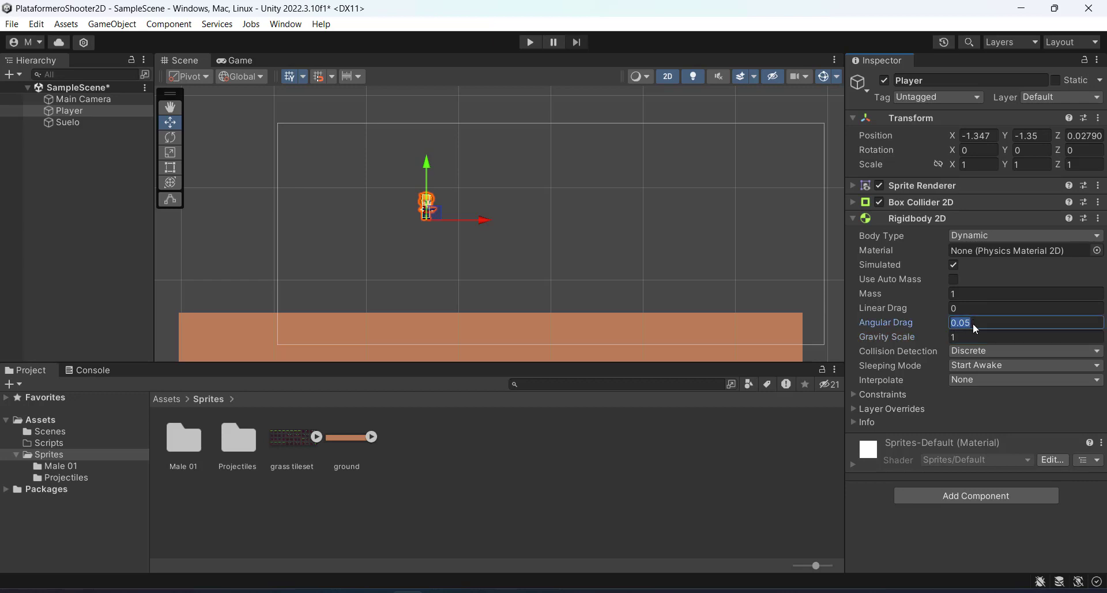
left_click(963, 336)
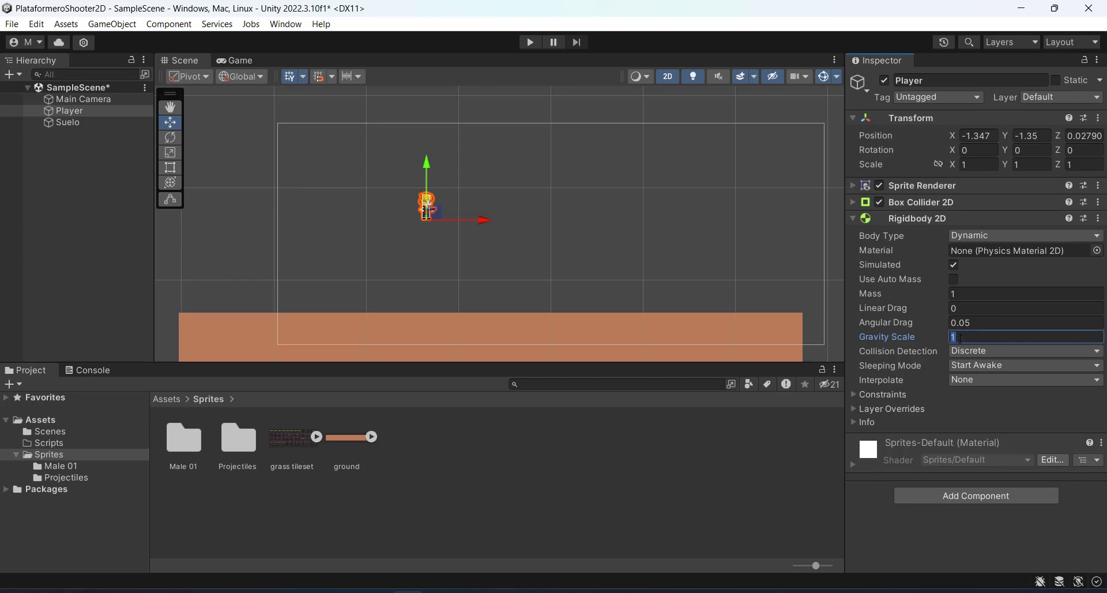
left_click(960, 336)
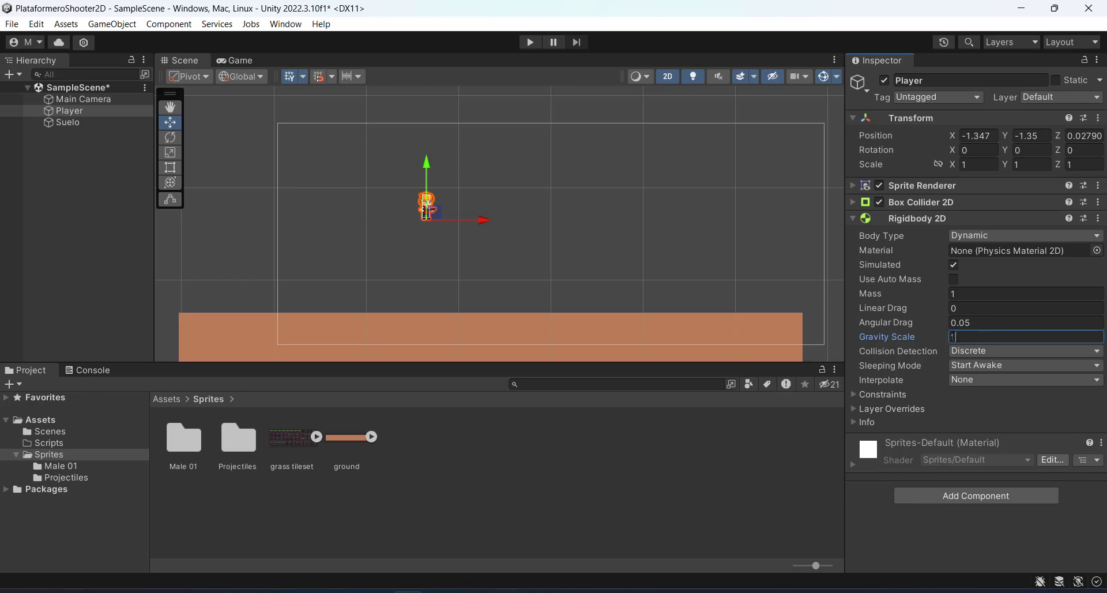